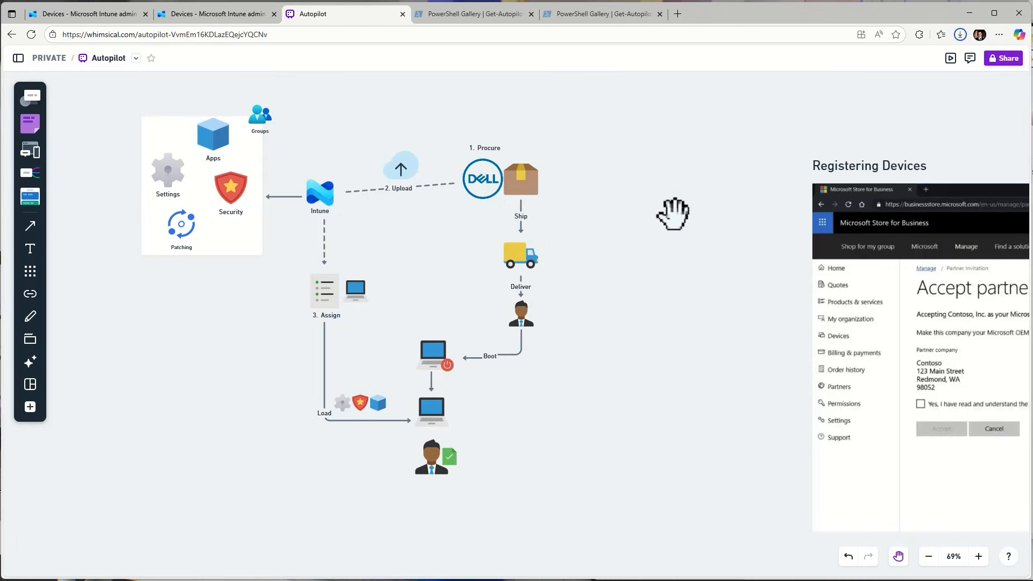
# Examine the Autopilot flow diagram and the partner invitation example in the Registering Devices section of the whiteboard
pyautogui.moveTo(721, 292); pyautogui.dragTo(175, 240)
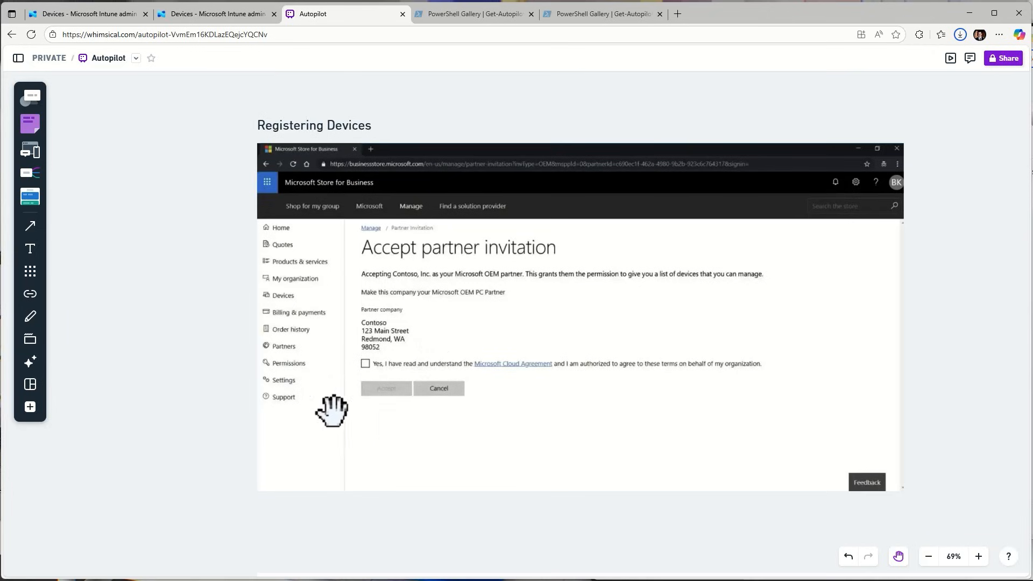
pyautogui.moveTo(201, 295); pyautogui.dragTo(712, 317)
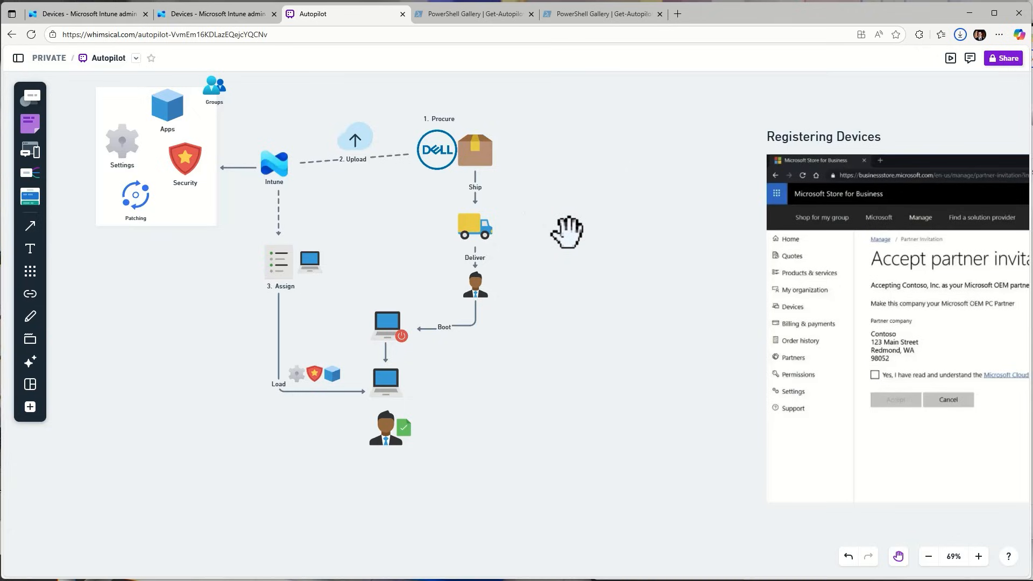
pyautogui.moveTo(556, 247); pyautogui.dragTo(639, 284)
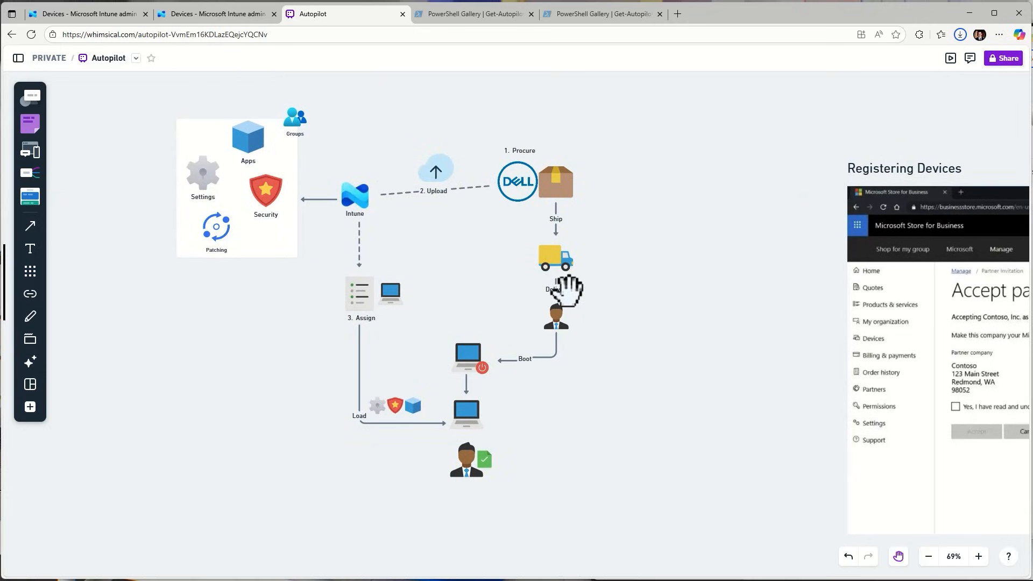
pyautogui.press('space')
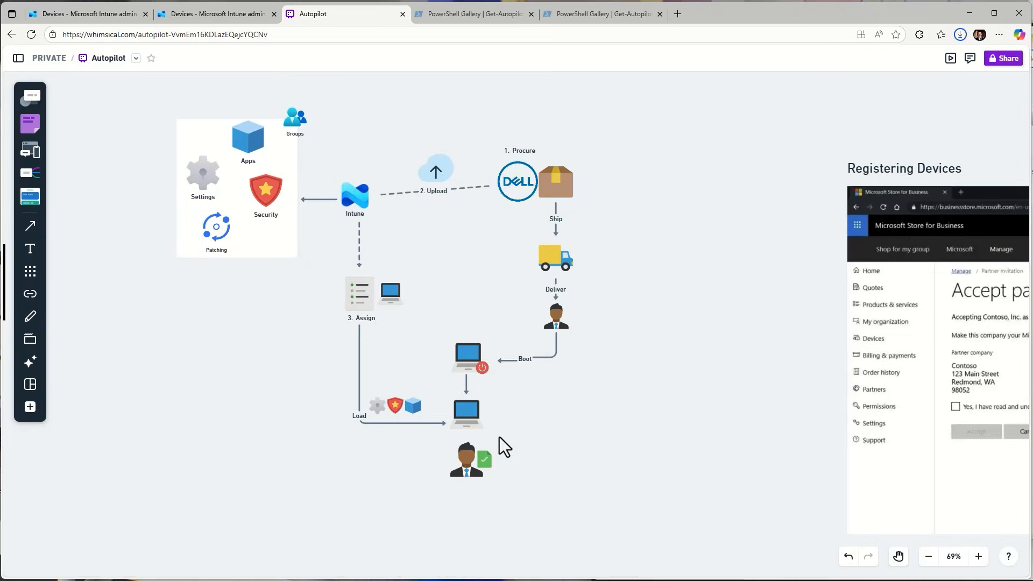
# Read the Windows Autopilot v1 vs v2 (Device Preparation) comparison table on the whiteboard
pyautogui.press('space')
pyautogui.moveTo(713, 387); pyautogui.dragTo(142, 358)
pyautogui.moveTo(995, 310); pyautogui.dragTo(300, 310)
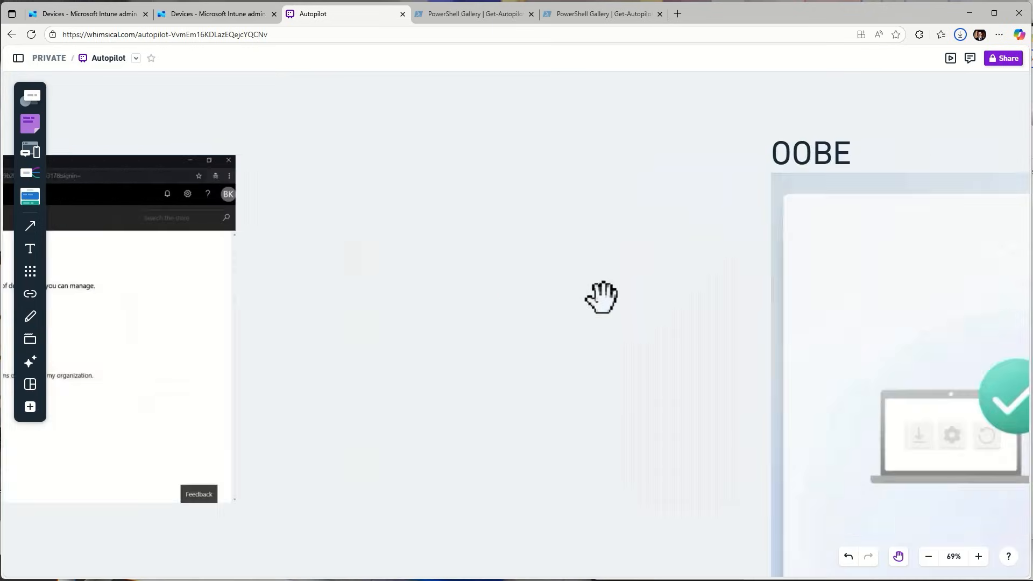
pyautogui.scroll(-5, 619, 293)
pyautogui.press('space')
pyautogui.moveTo(687, 126); pyautogui.dragTo(61, 168)
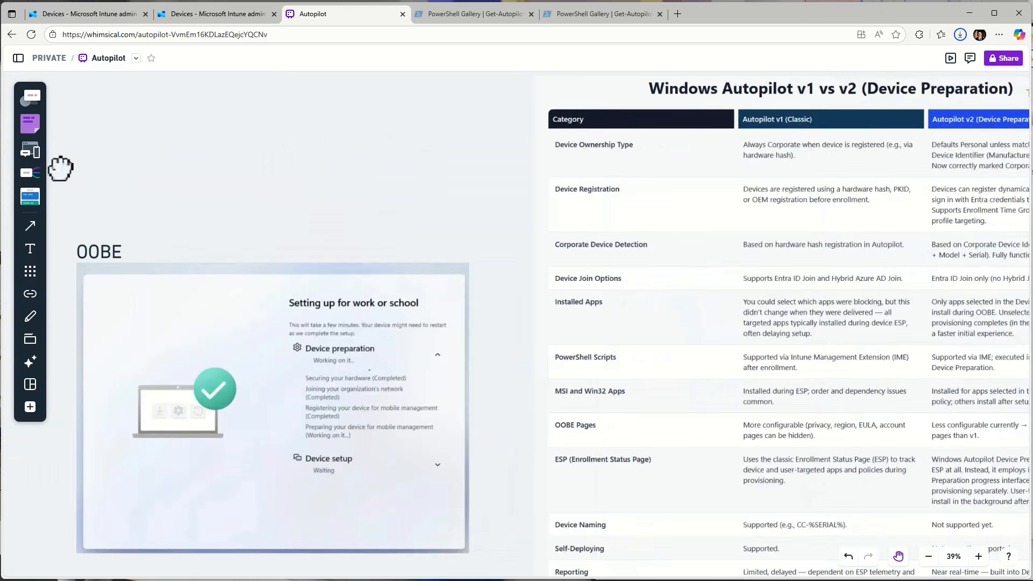
pyautogui.moveTo(371, 176); pyautogui.dragTo(1, 173)
pyautogui.moveTo(779, 212); pyautogui.dragTo(994, 219)
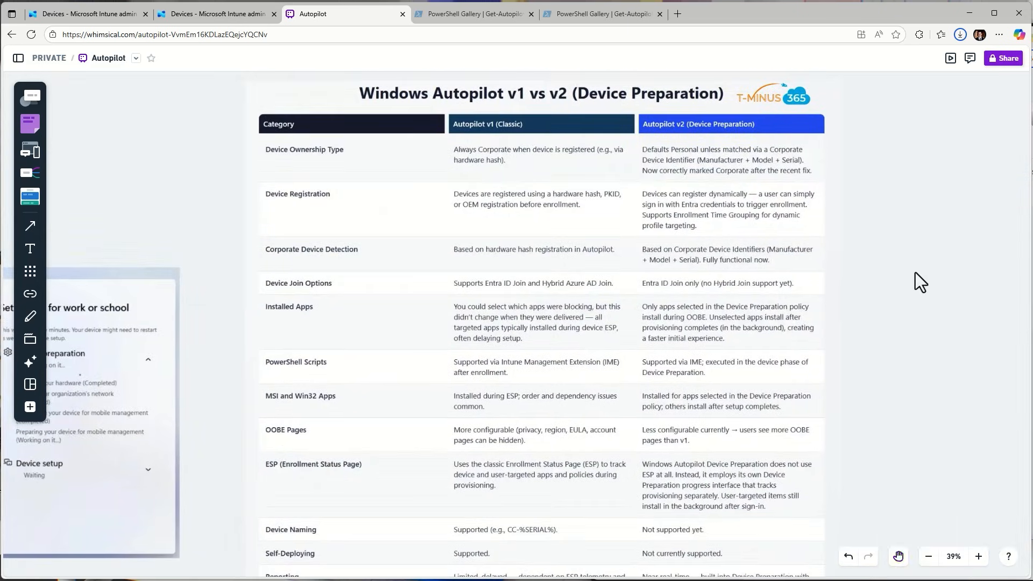
pyautogui.scroll(1, 874, 284)
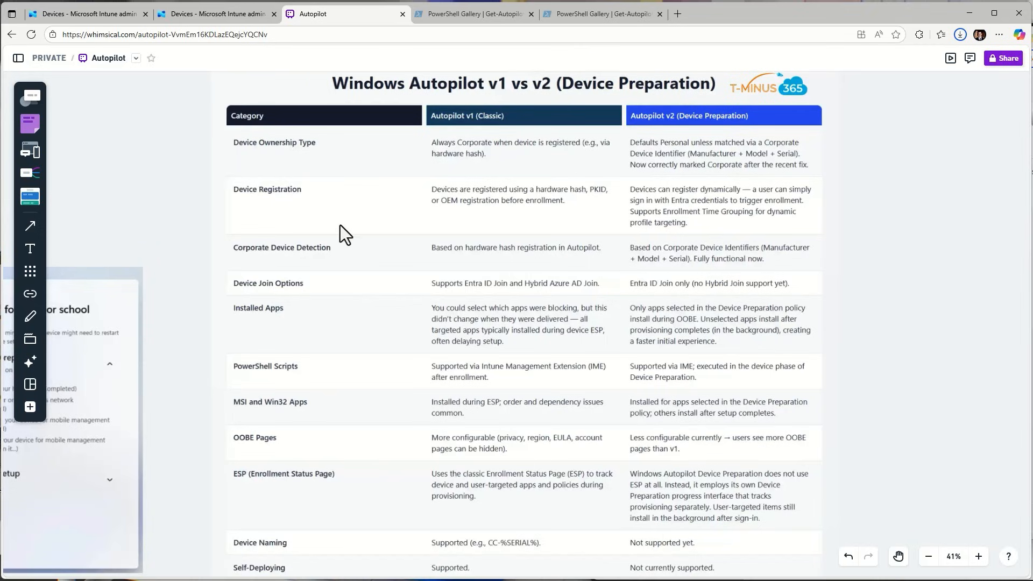
pyautogui.scroll(1, 341, 226)
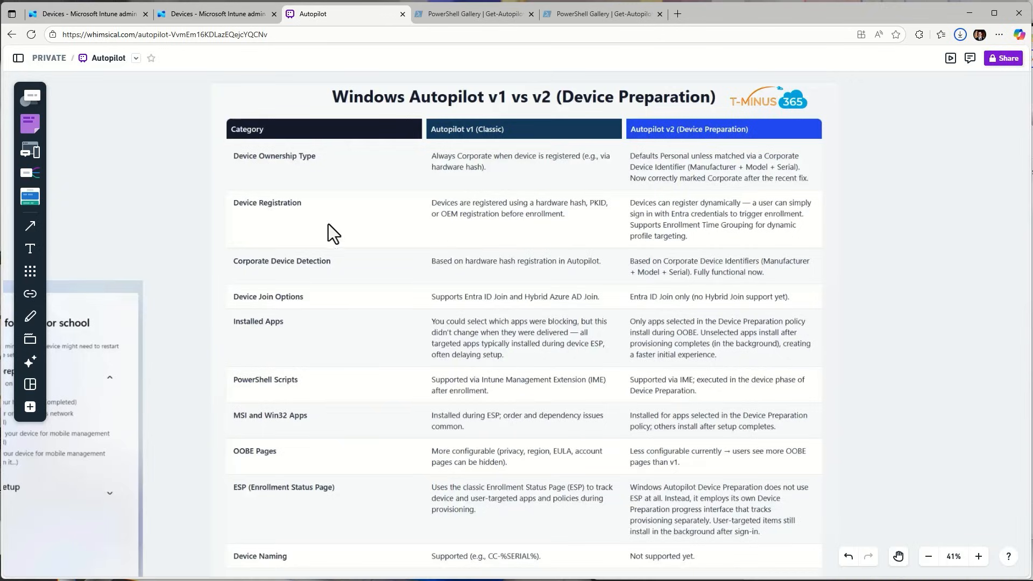
# Examine the PowerShell commands for registering a device and the example screenshots below them in the Registering Devices section
pyautogui.press('space')
pyautogui.moveTo(91, 179); pyautogui.dragTo(718, 157)
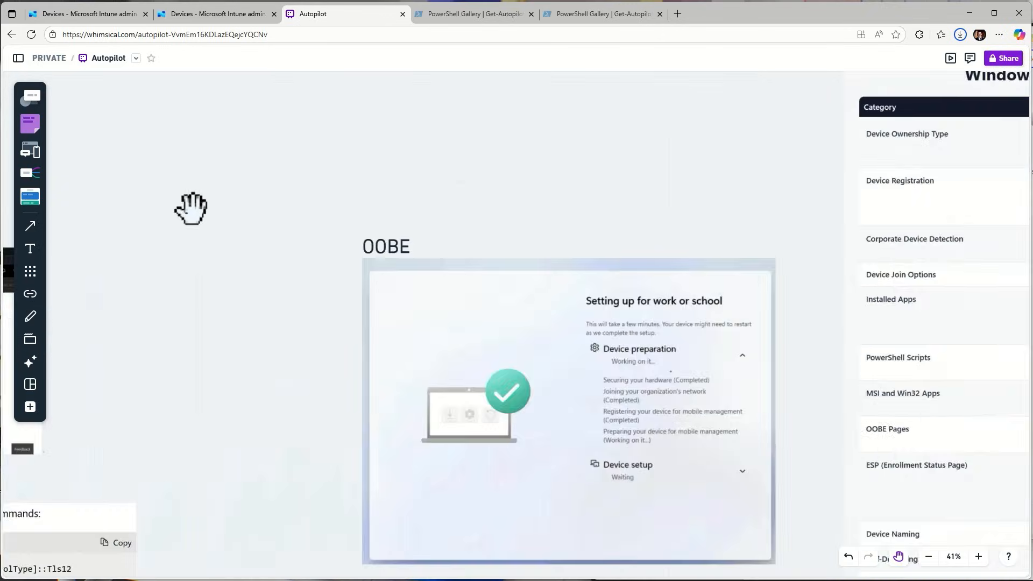
pyautogui.moveTo(192, 209); pyautogui.dragTo(790, 99)
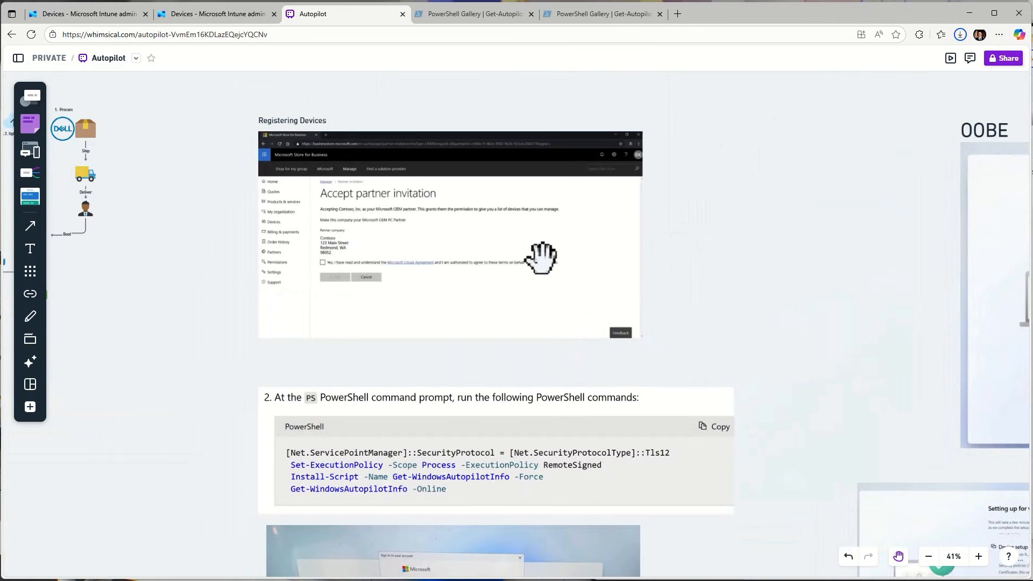
pyautogui.scroll(-3, 670, 310)
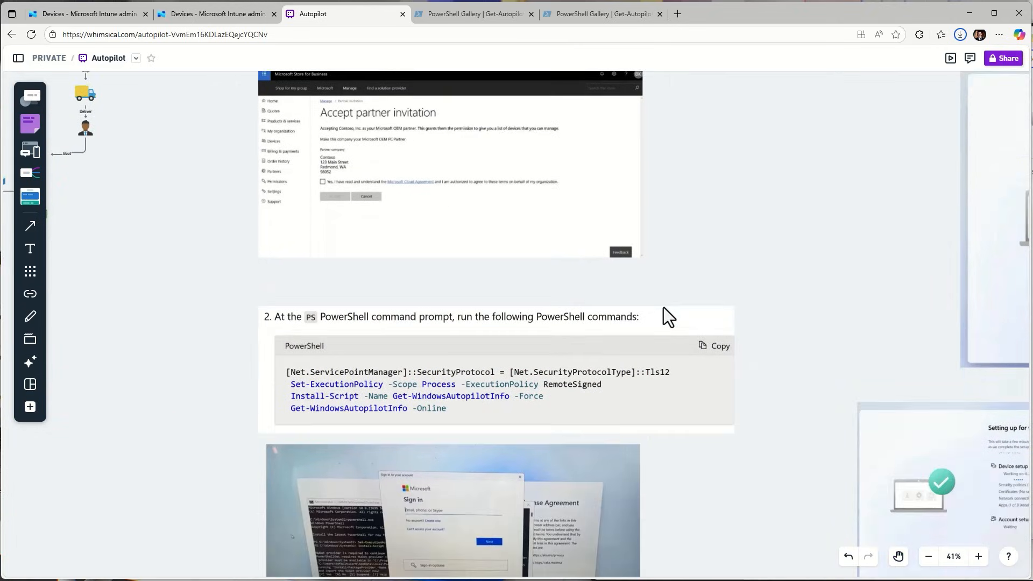
pyautogui.scroll(-3, 663, 308)
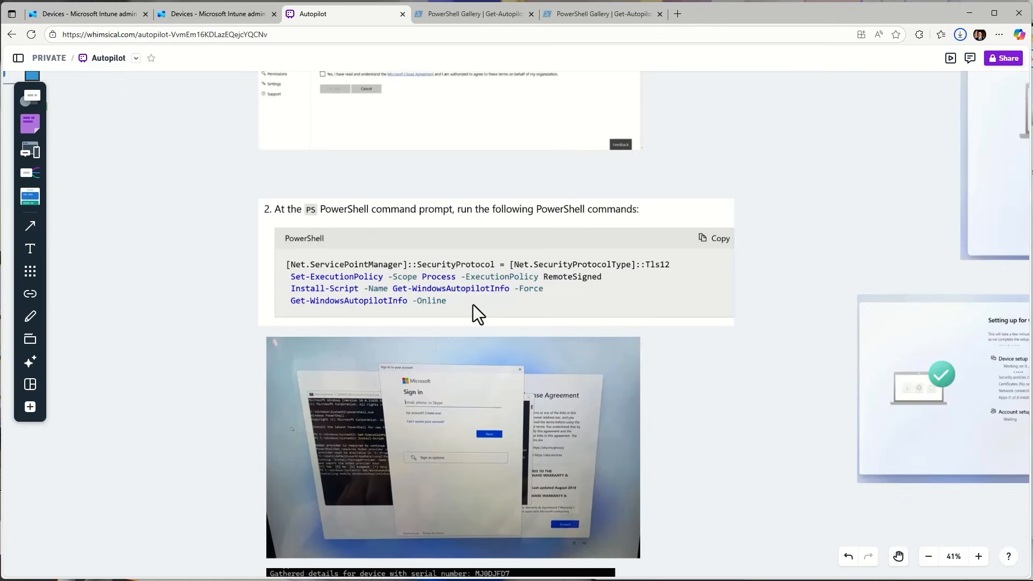
pyautogui.scroll(-3, 477, 328)
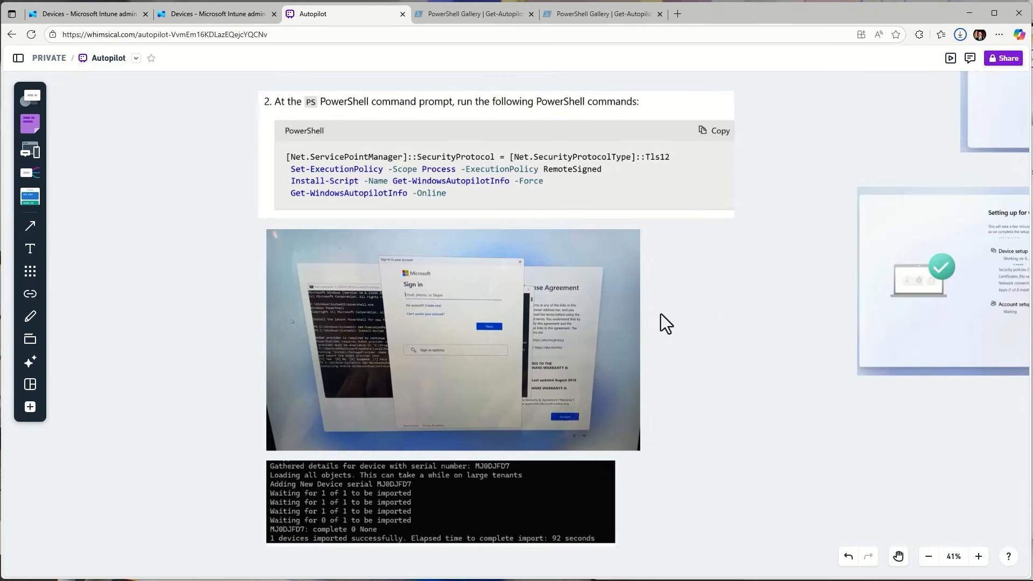
pyautogui.scroll(-1, 650, 299)
# Look over the OOBE section's device preparation and account setup screens on the whiteboard
pyautogui.press('space')
pyautogui.moveTo(728, 178); pyautogui.dragTo(678, 208)
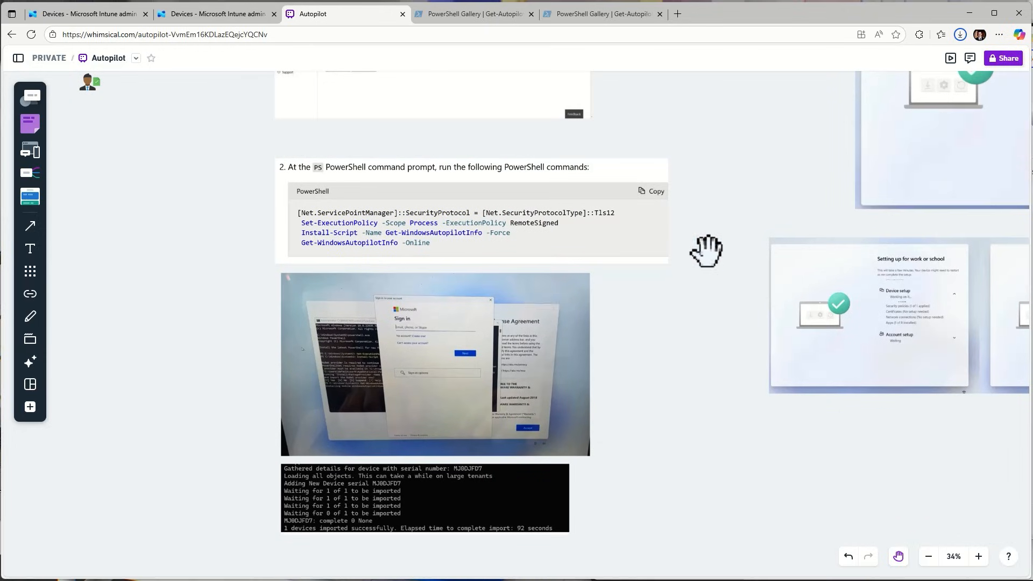
pyautogui.scroll(-2, 715, 200)
pyautogui.moveTo(714, 161); pyautogui.dragTo(21, 235)
pyautogui.scroll(5, 638, 307)
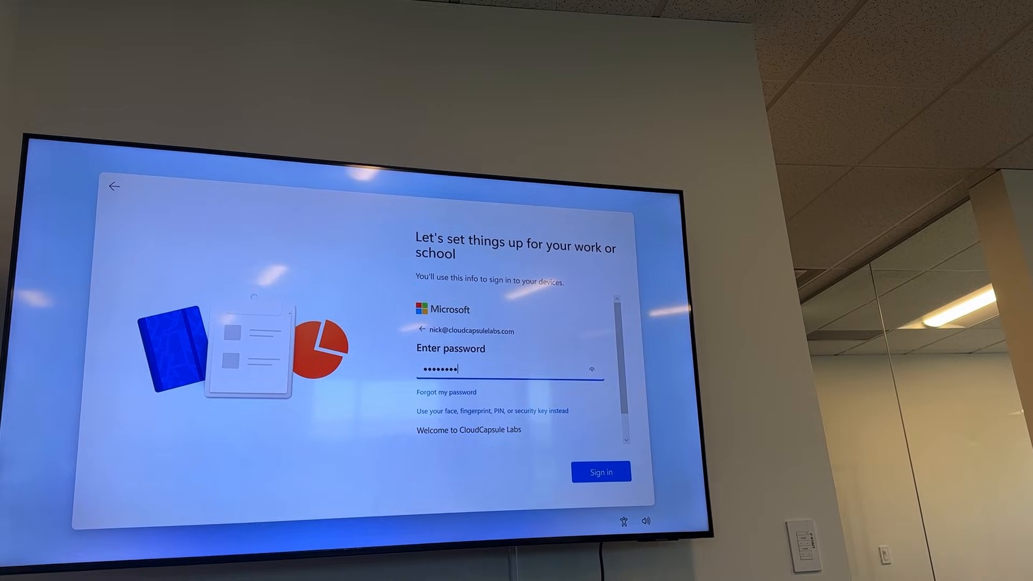
pyautogui.press('Return')
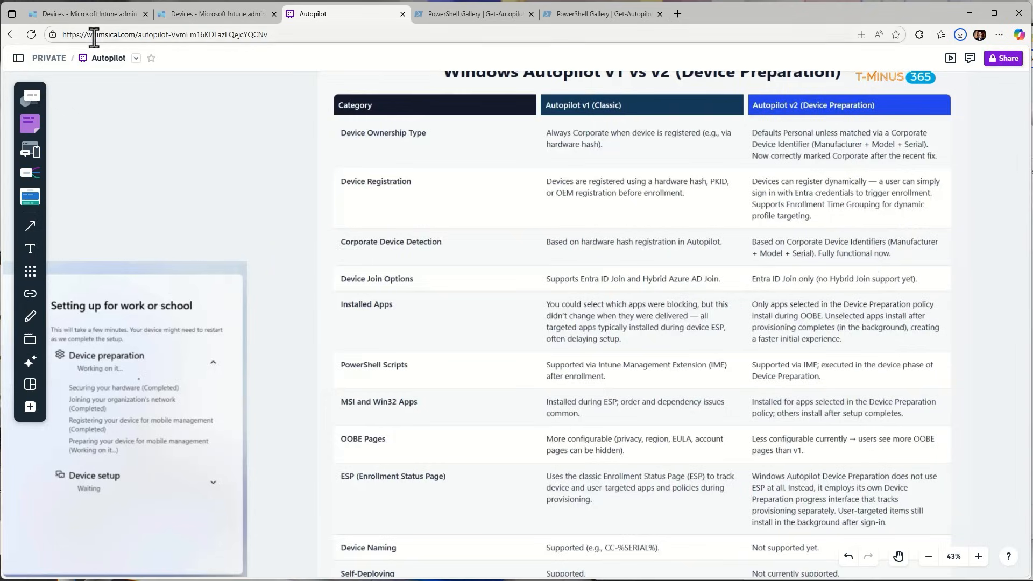
# Switch to the Intune admin center and start a new Windows PC profile under the Windows Autopilot deployment profiles
pyautogui.click(105, 13)
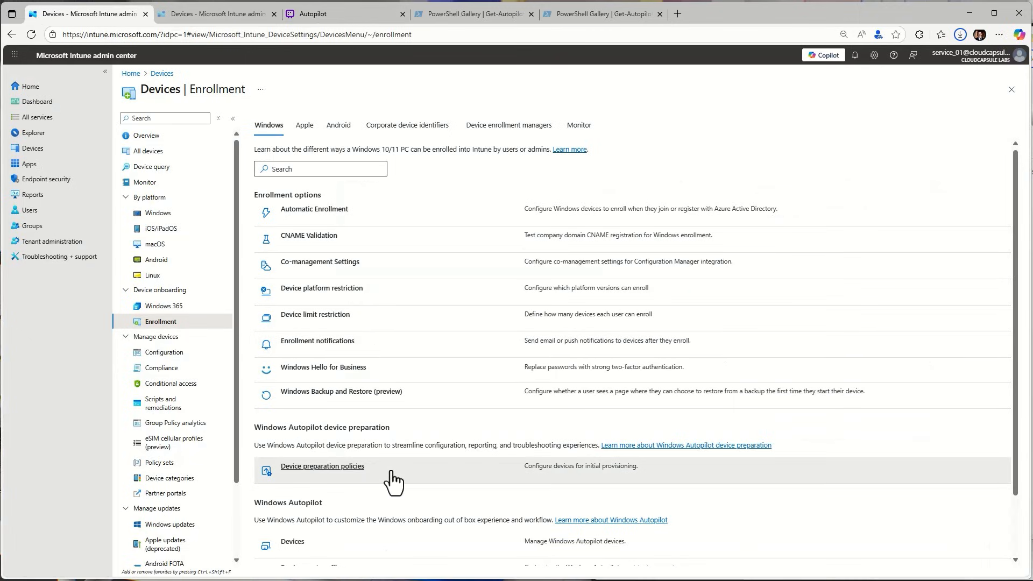
pyautogui.scroll(-1, 390, 481)
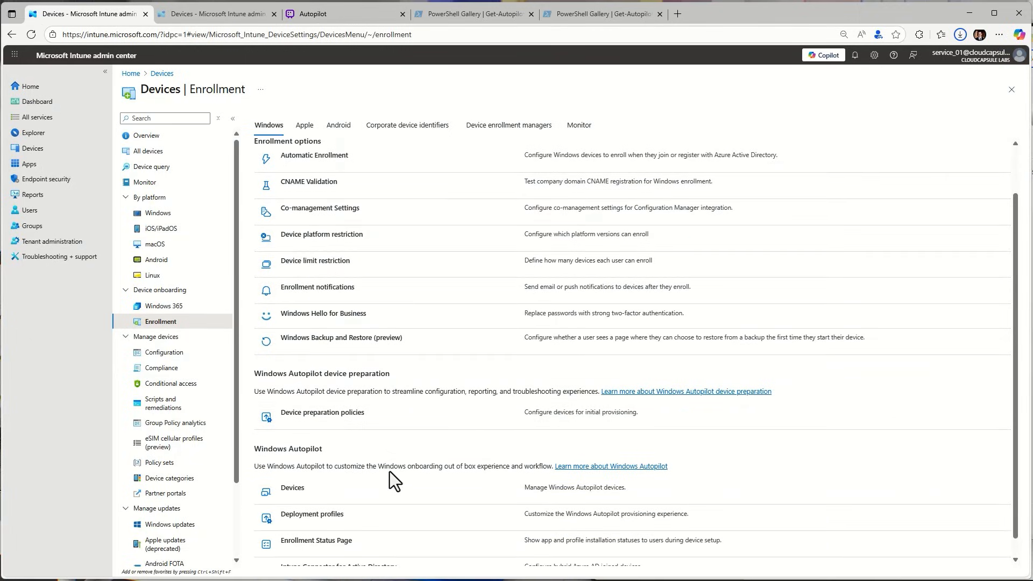
pyautogui.click(321, 516)
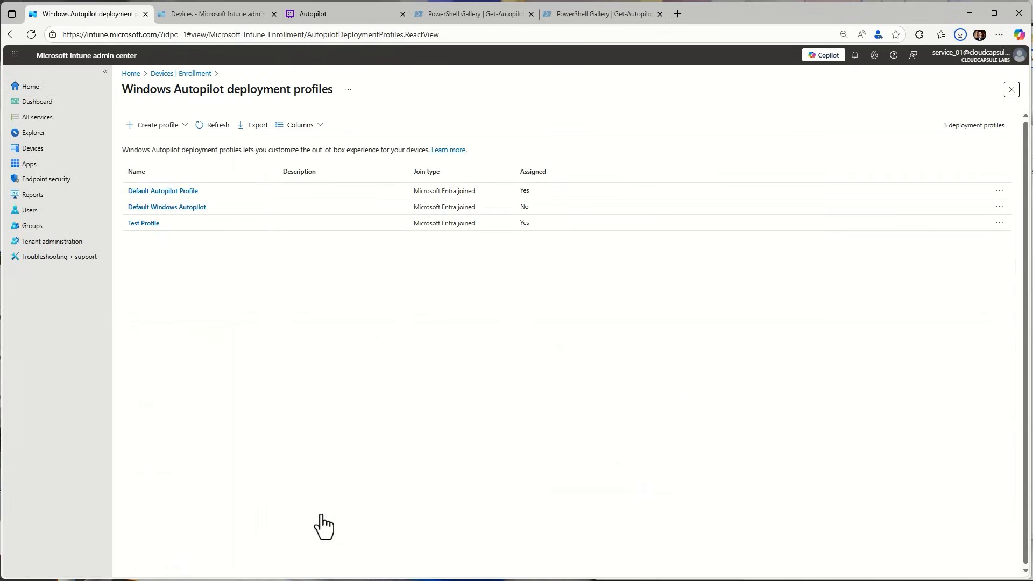
pyautogui.click(156, 126)
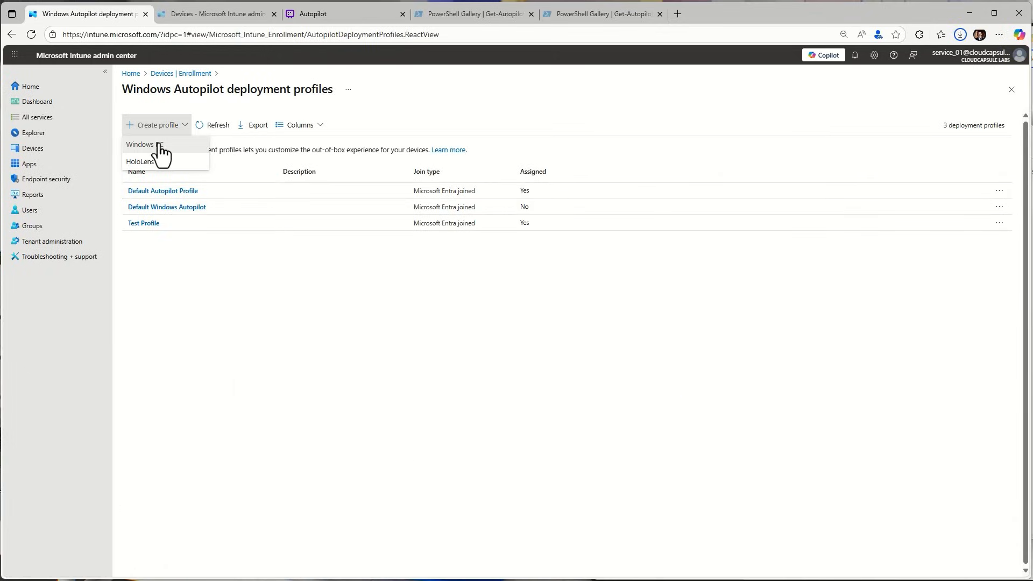
pyautogui.click(160, 145)
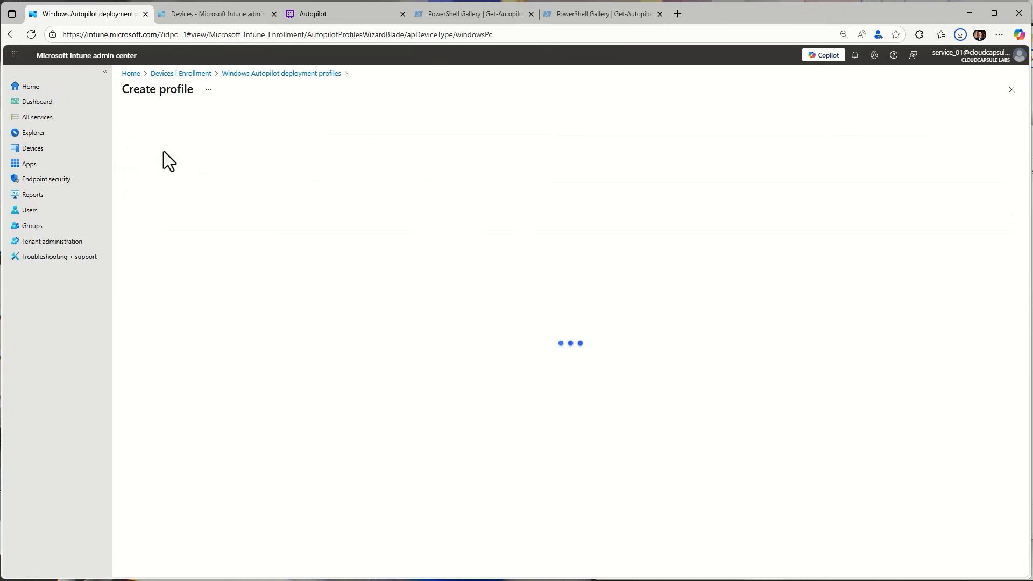
# Name the profile Windows Test, set converting all targeted devices to Autopilot to Yes, and continue to the out-of-box experience settings
pyautogui.click(269, 147)
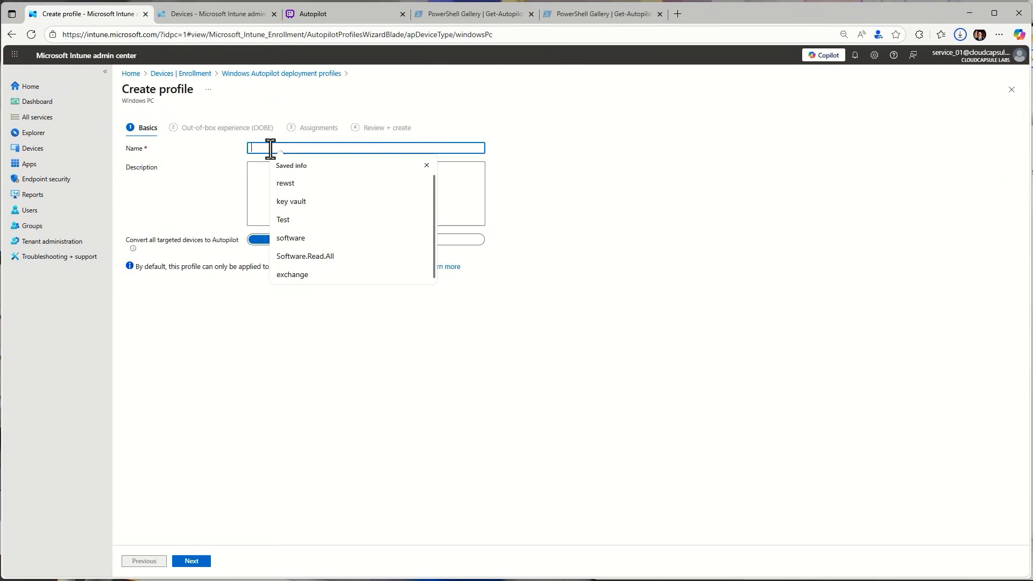
pyautogui.write('Windows Te')
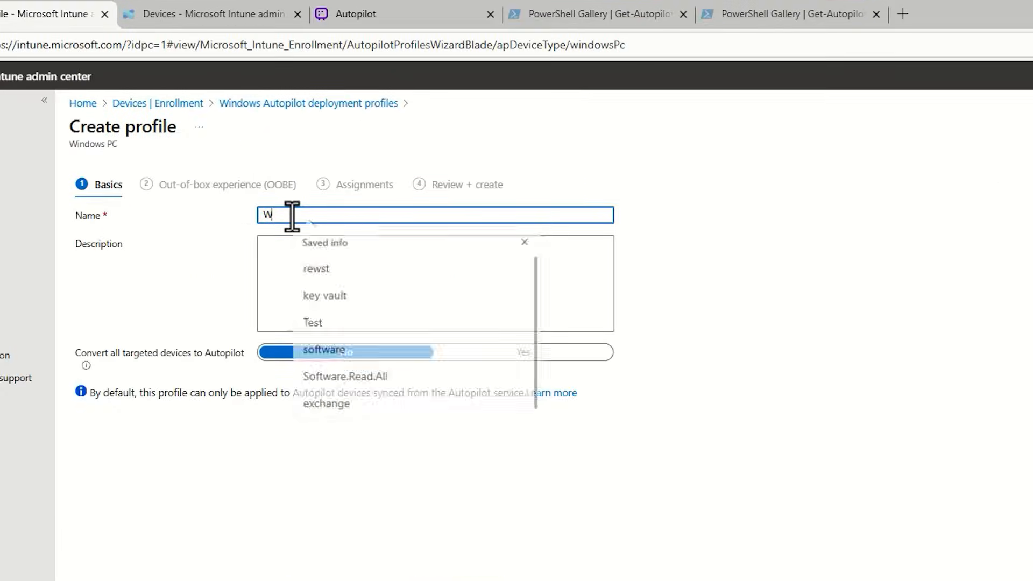
pyautogui.write('st')
pyautogui.click(543, 353)
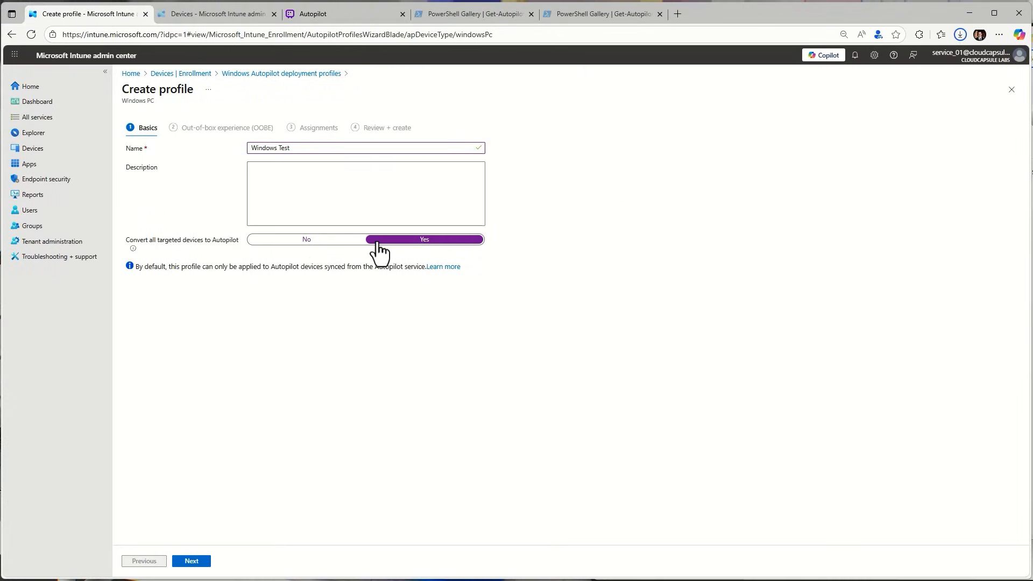
pyautogui.click(200, 565)
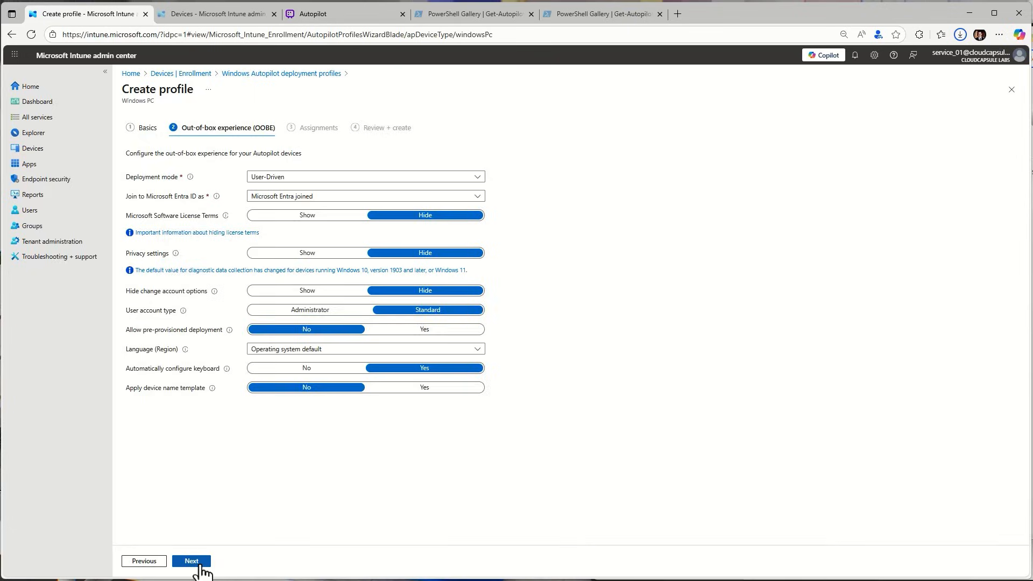
# Review the deployment mode and Entra ID join options, choosing User-Driven and Microsoft Entra joined
pyautogui.hotkey('ctrl', '+')
pyautogui.hotkey('ctrl', '+')
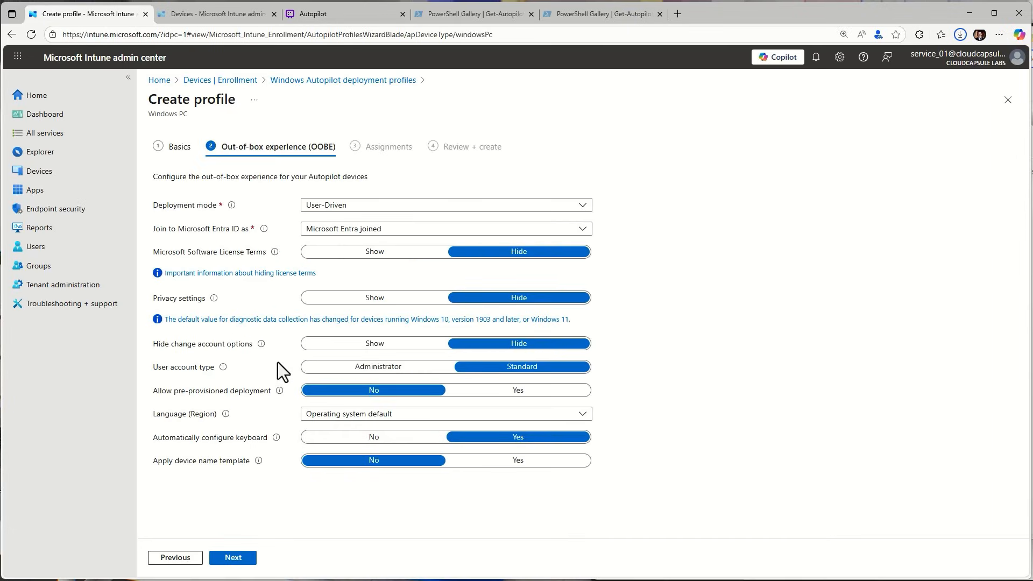
pyautogui.click(397, 206)
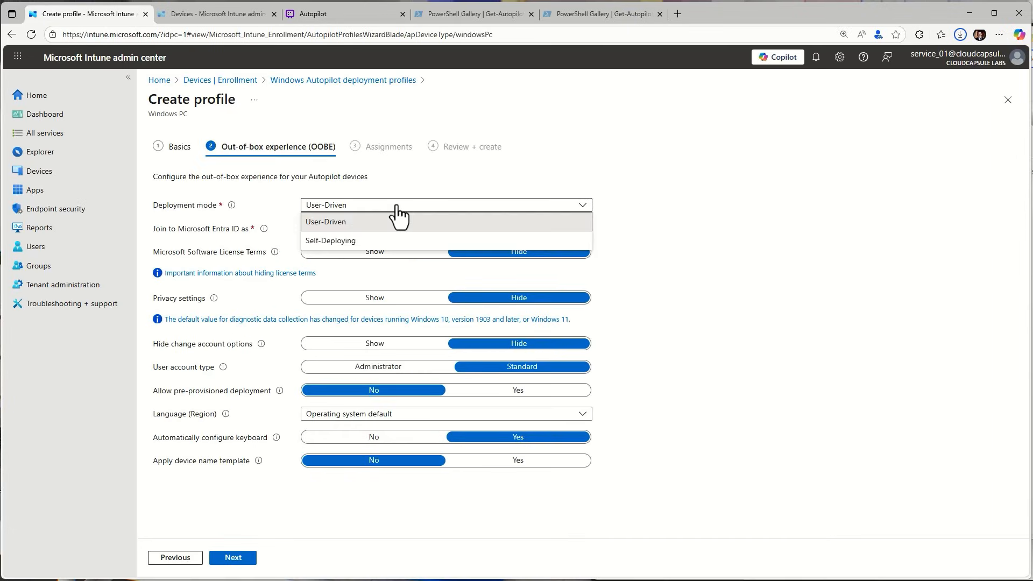
pyautogui.click(397, 206)
pyautogui.click(397, 206)
pyautogui.click(397, 164)
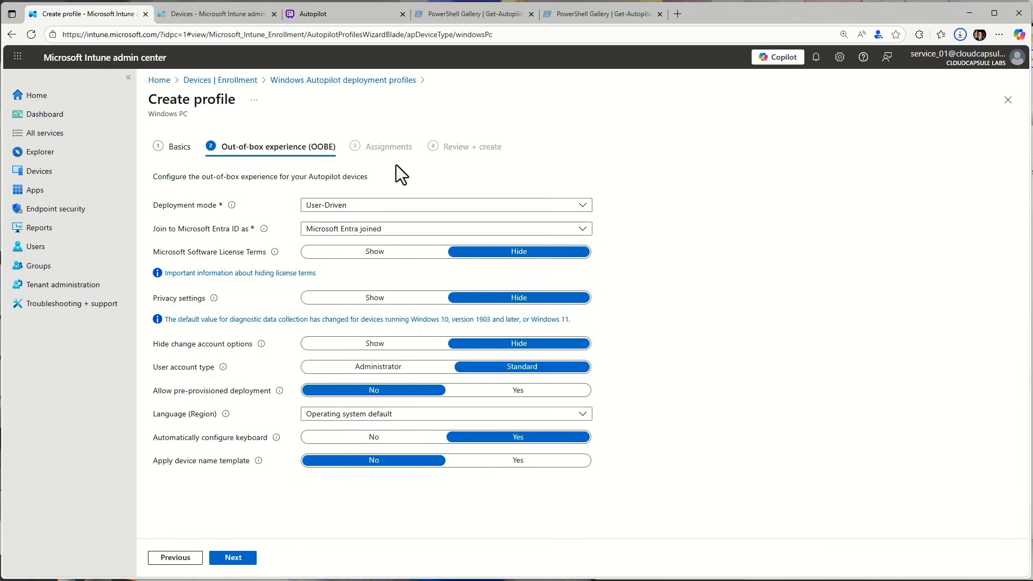
pyautogui.click(385, 207)
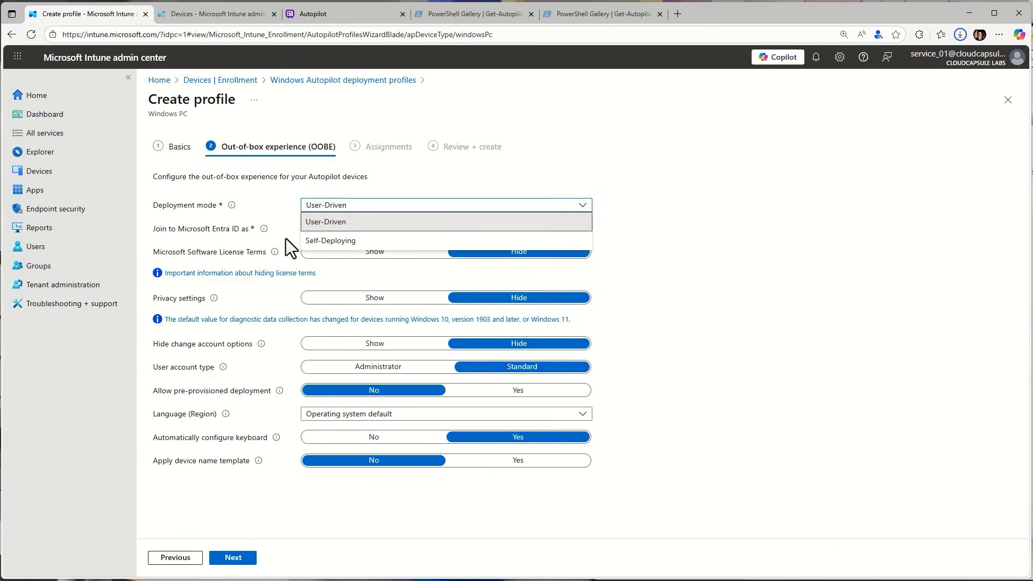
pyautogui.click(340, 220)
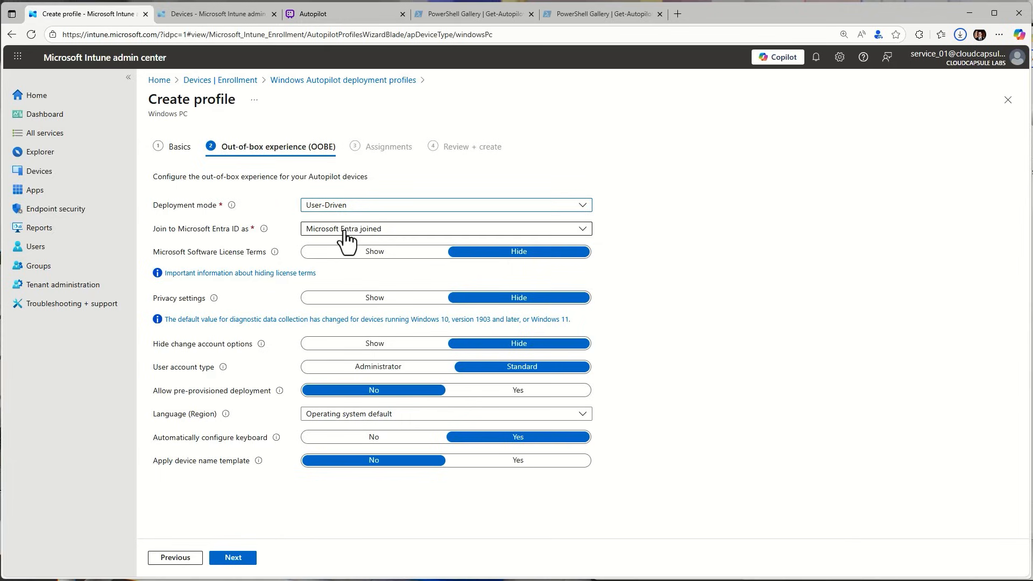
pyautogui.click(343, 233)
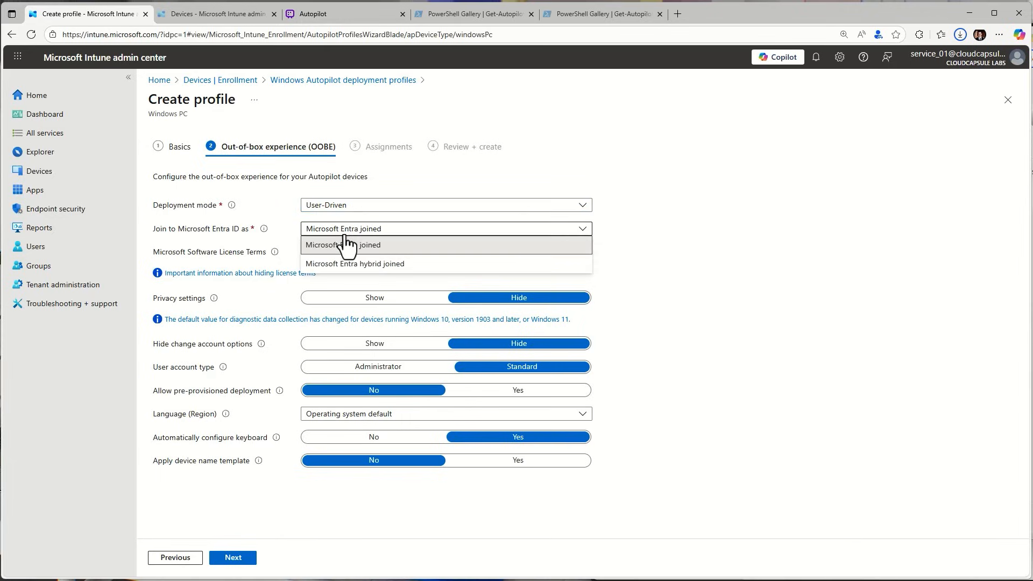
pyautogui.click(363, 243)
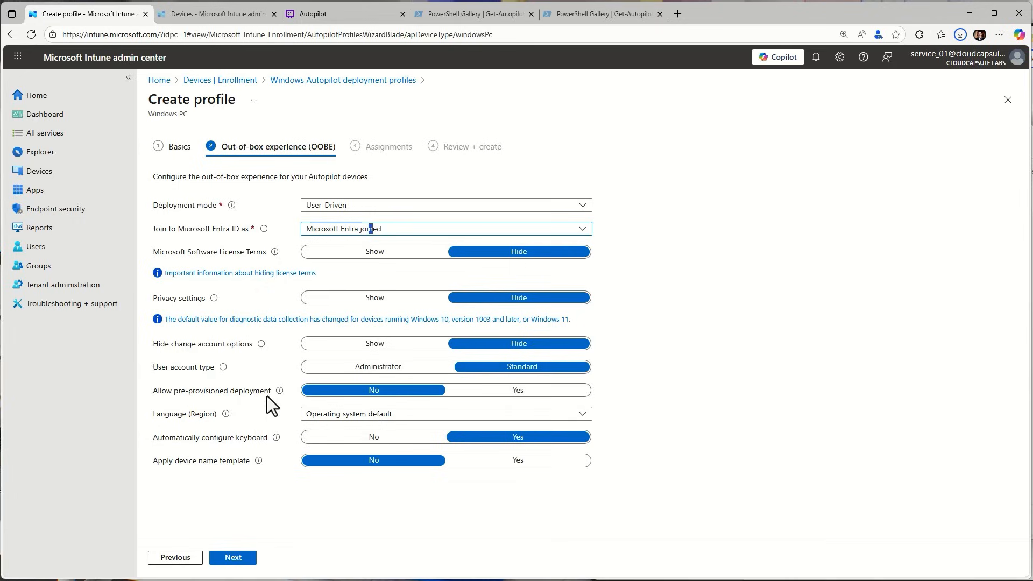
# Set applying a device name template to Yes and look over the naming rules and the name field
pyautogui.moveTo(278, 393)
pyautogui.click(533, 461)
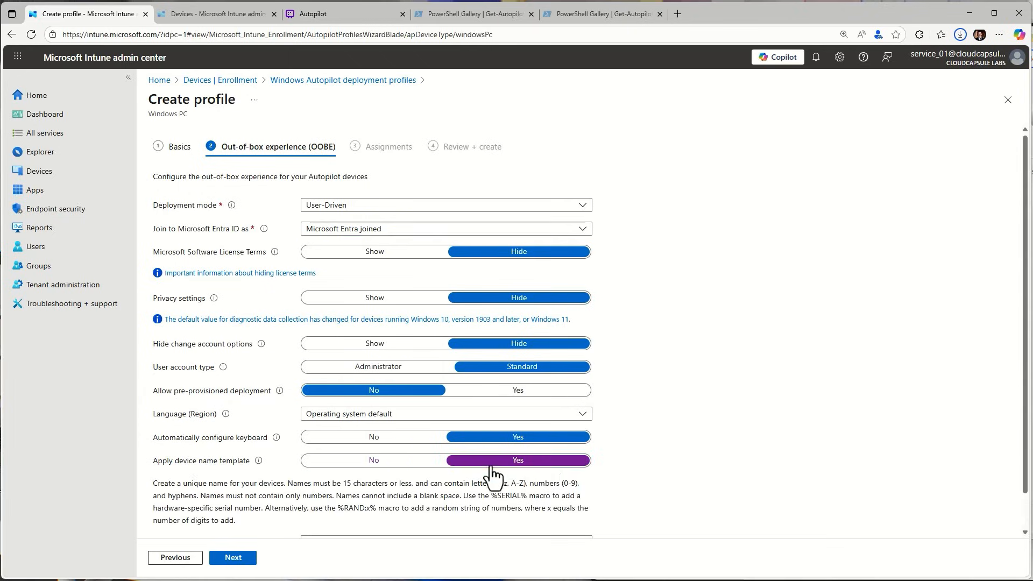
pyautogui.scroll(-1, 505, 492)
pyautogui.click(369, 505)
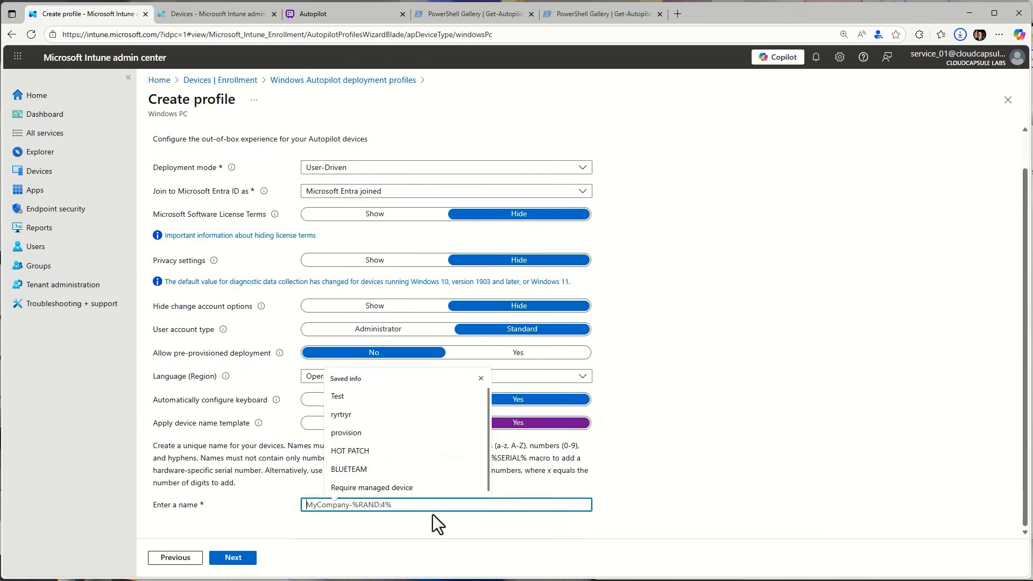
pyautogui.click(410, 519)
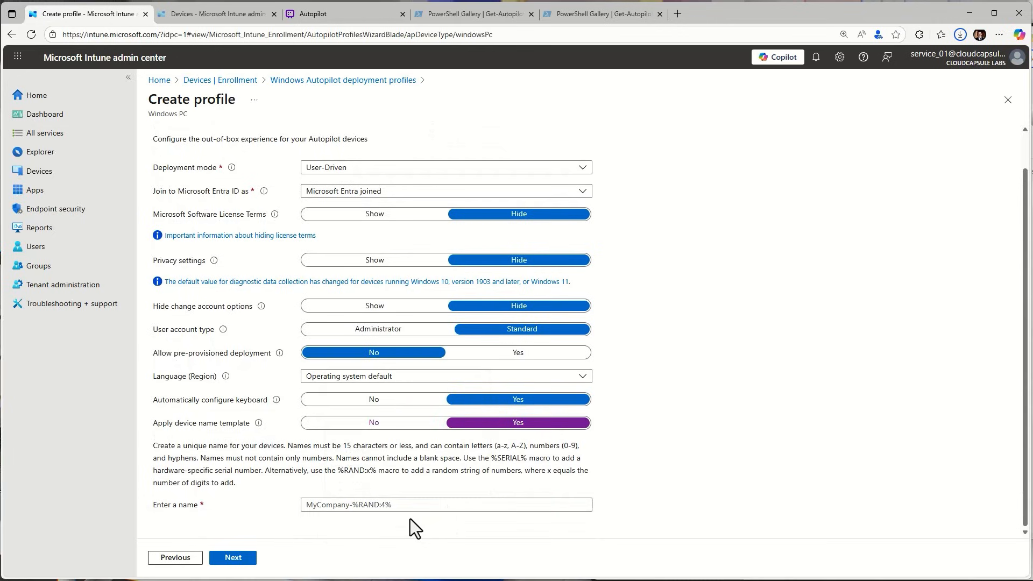
pyautogui.click(407, 505)
pyautogui.scroll(1, 396, 475)
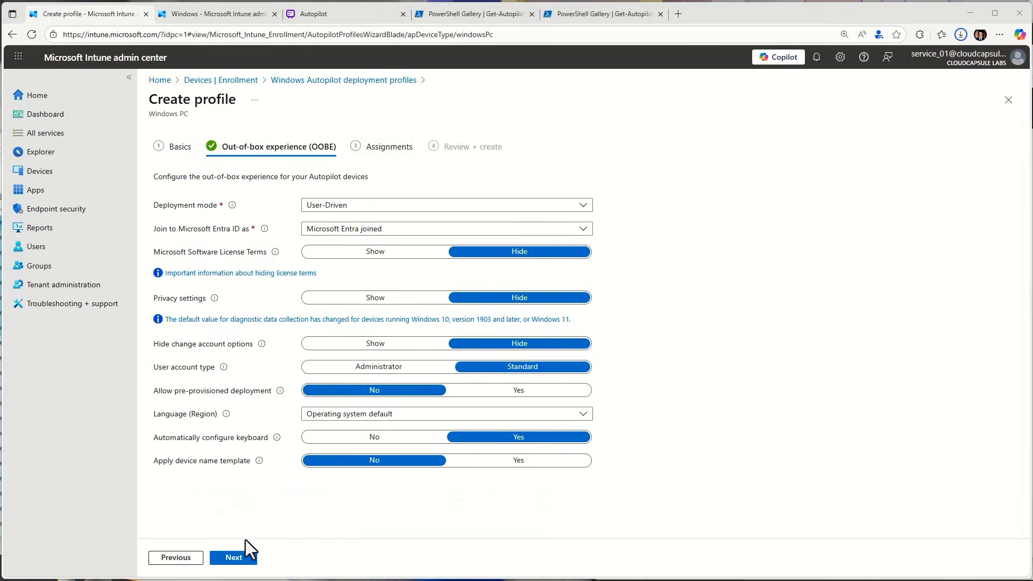
# Continue to the assignments, include the Windows Autopilot Devices group, and proceed to the profile review
pyautogui.click(235, 558)
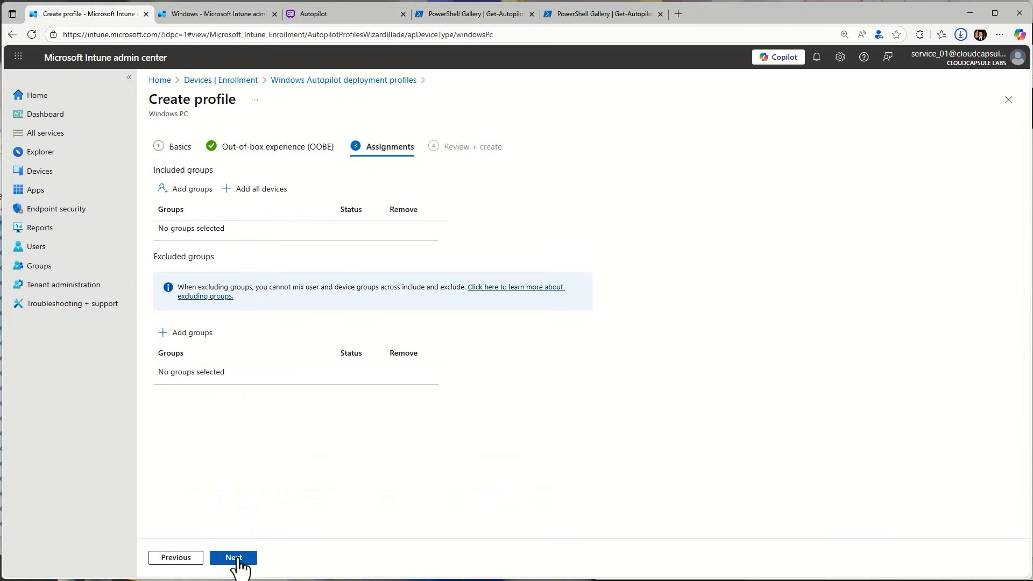
pyautogui.click(204, 194)
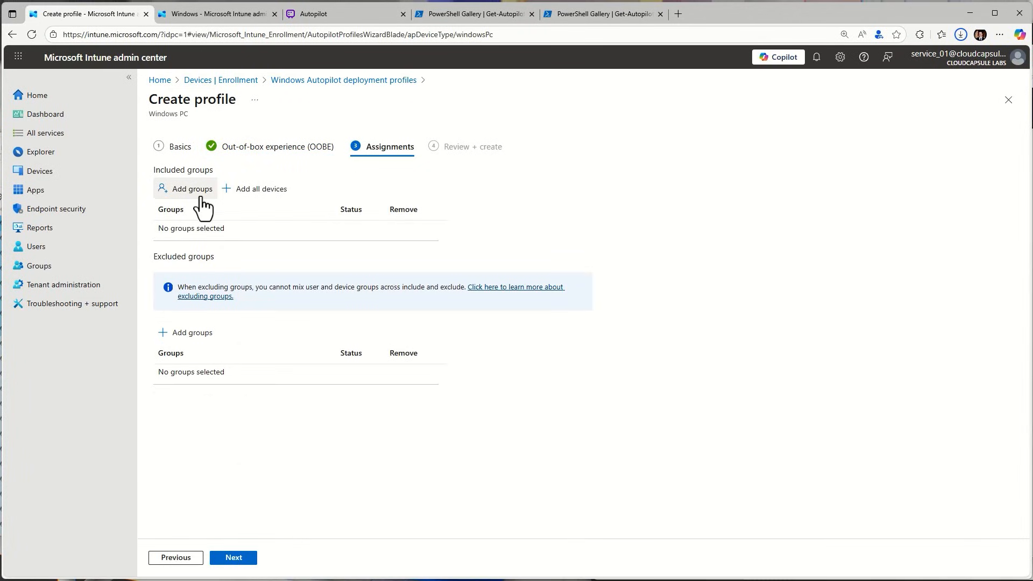
pyautogui.click(529, 172)
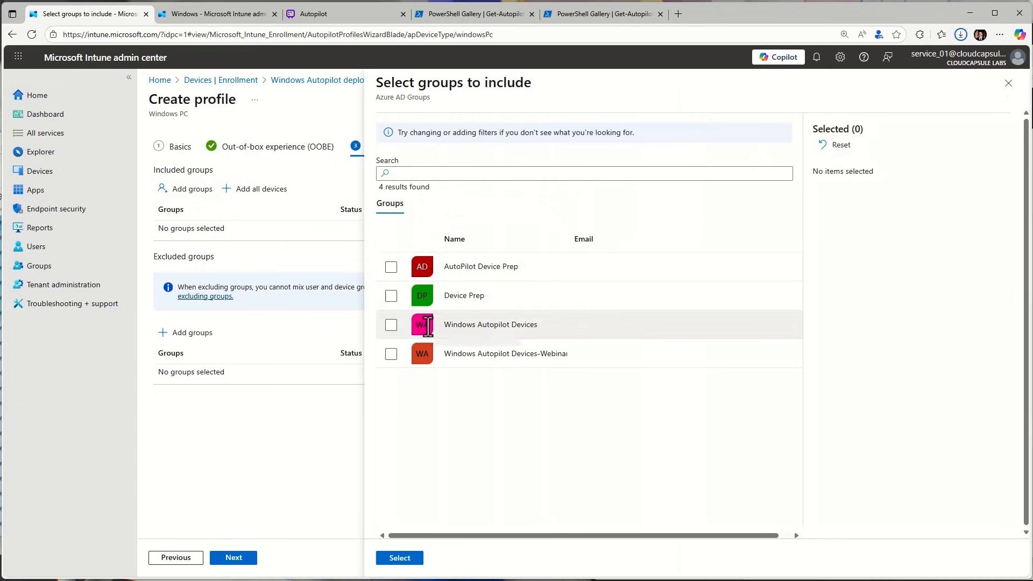
pyautogui.click(391, 325)
pyautogui.click(398, 557)
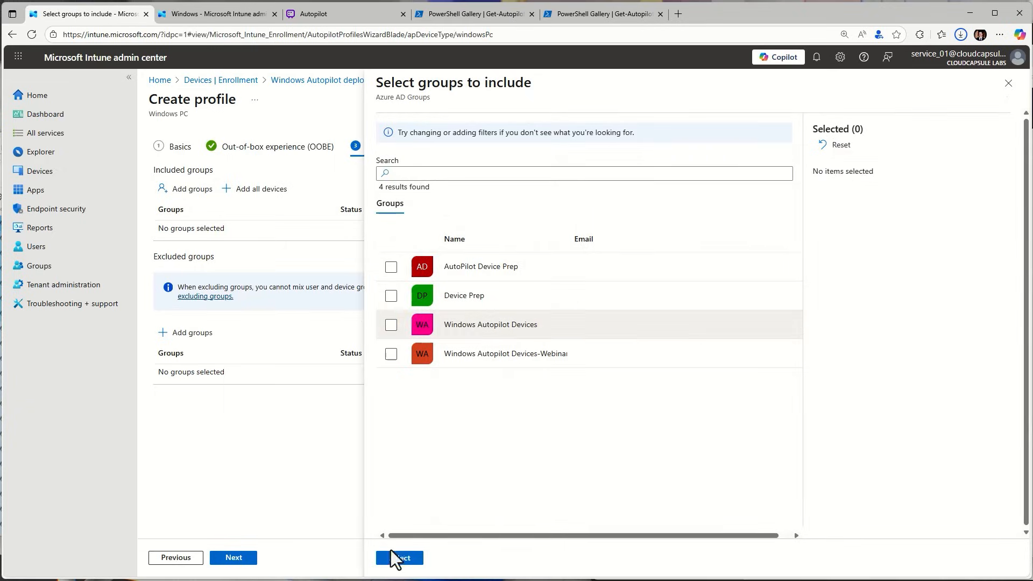
pyautogui.click(234, 558)
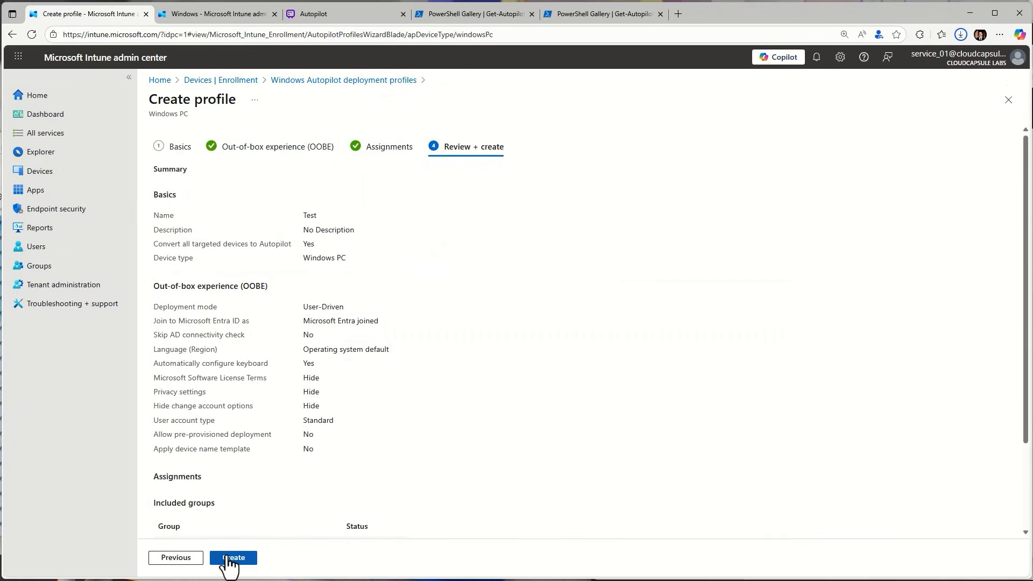
# Go back to device enrollment, view the registered Windows Autopilot devices, and return to the enrollment page
pyautogui.click(250, 80)
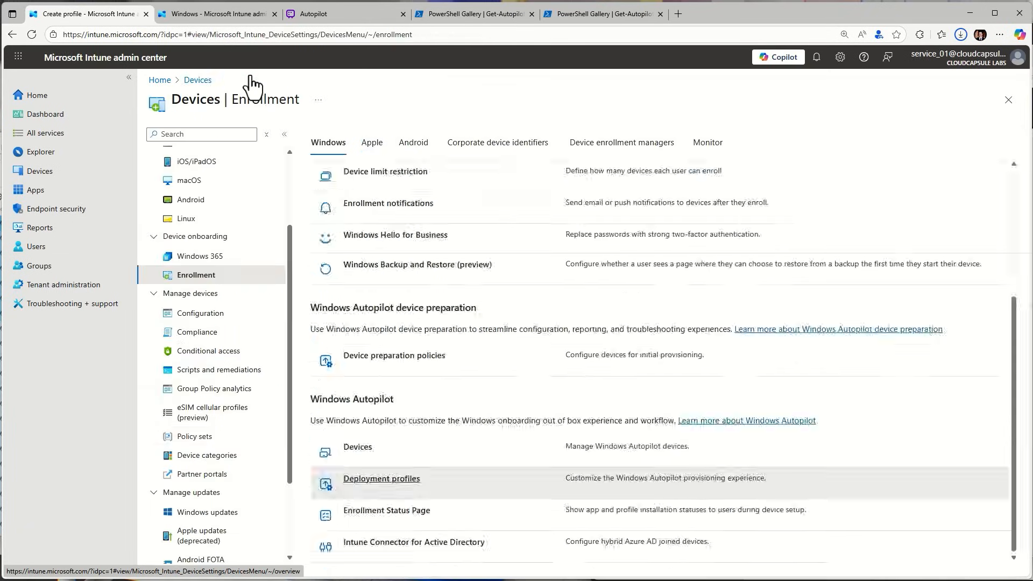
pyautogui.click(357, 448)
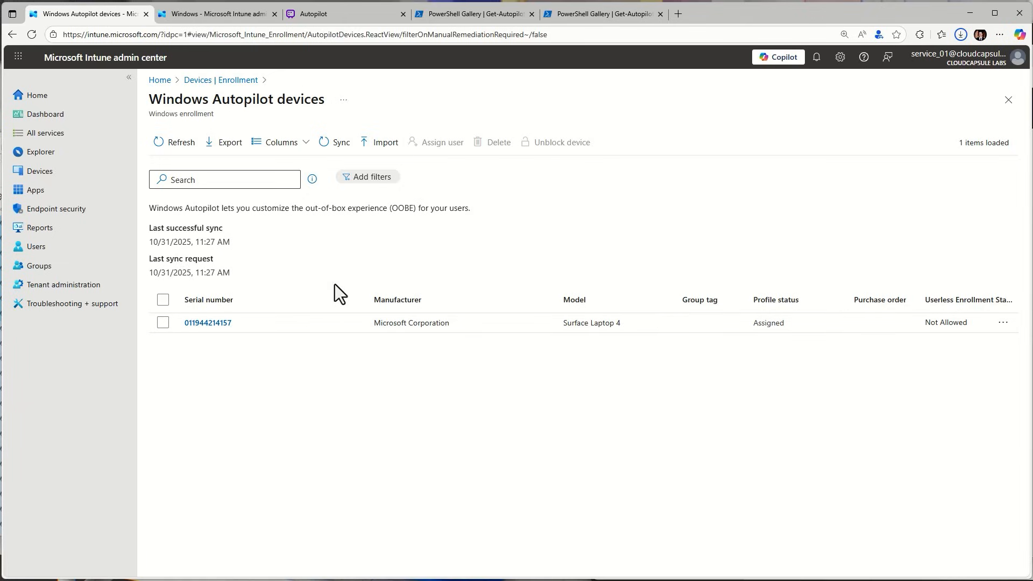
pyautogui.click(221, 79)
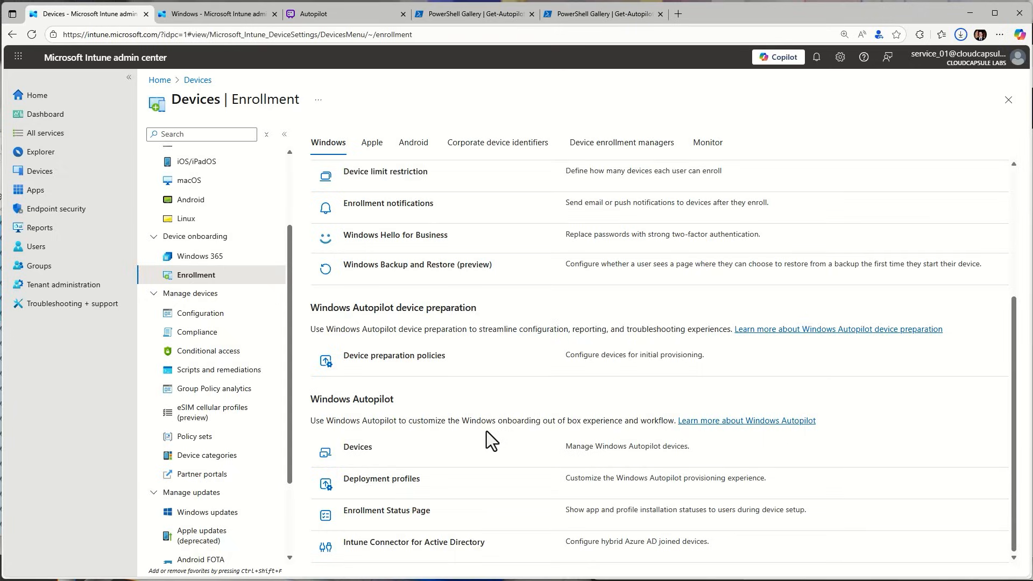
# Start a new security group from the list of all groups and name it Device Prep-Windows 11
pyautogui.click(92, 272)
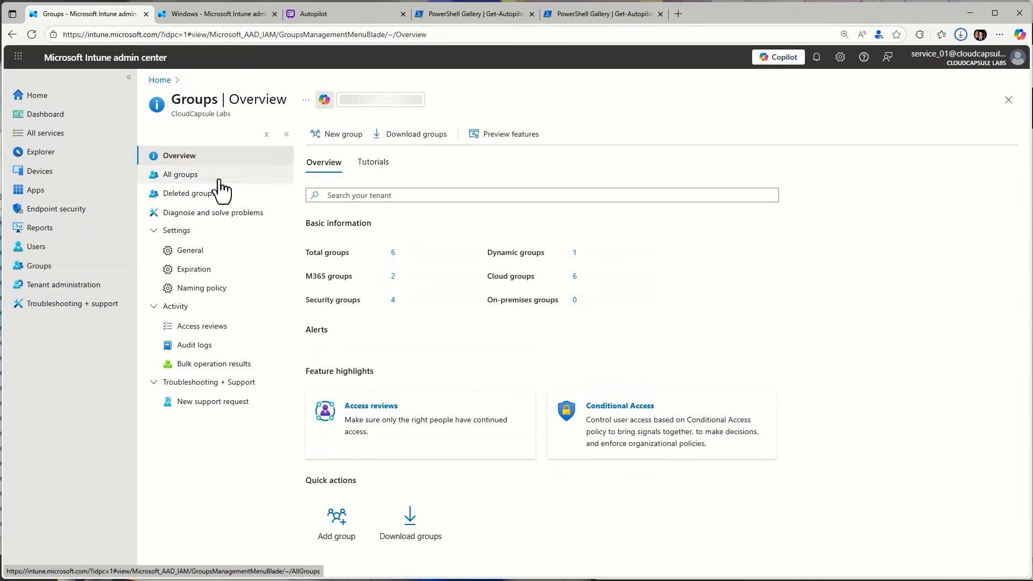
pyautogui.click(220, 177)
pyautogui.click(319, 137)
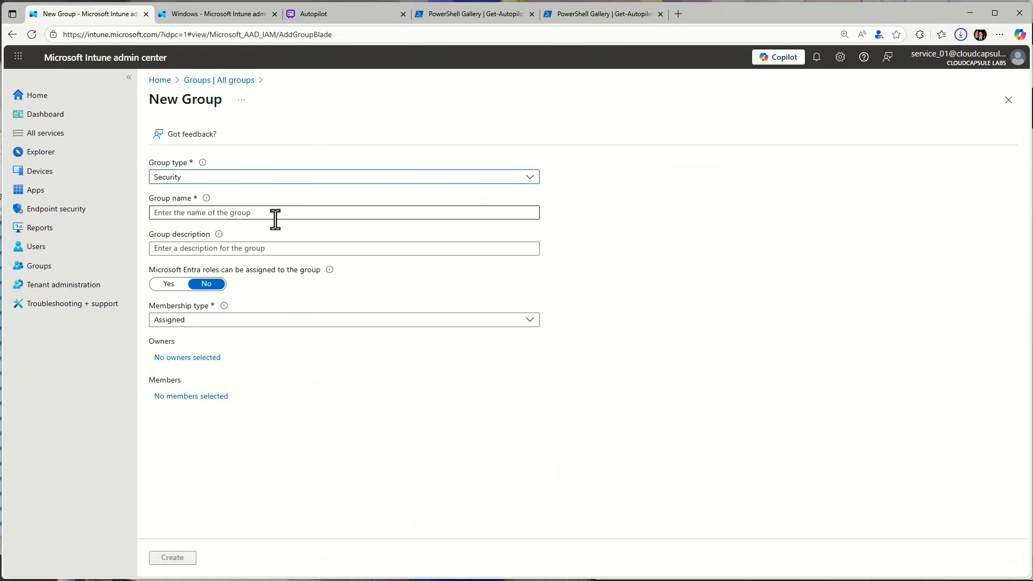
pyautogui.click(275, 219)
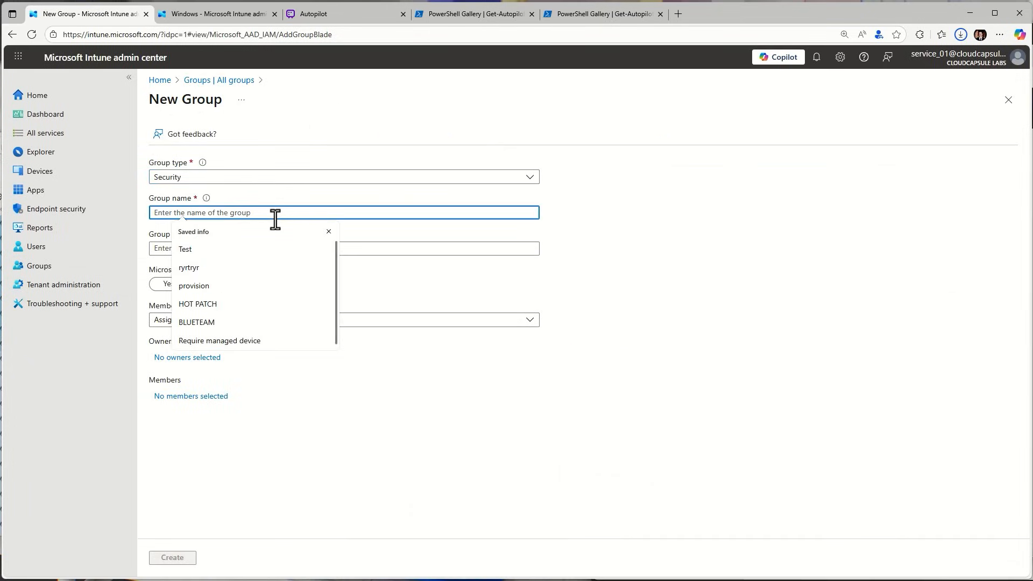
pyautogui.write('Device Prep-Windows 11')
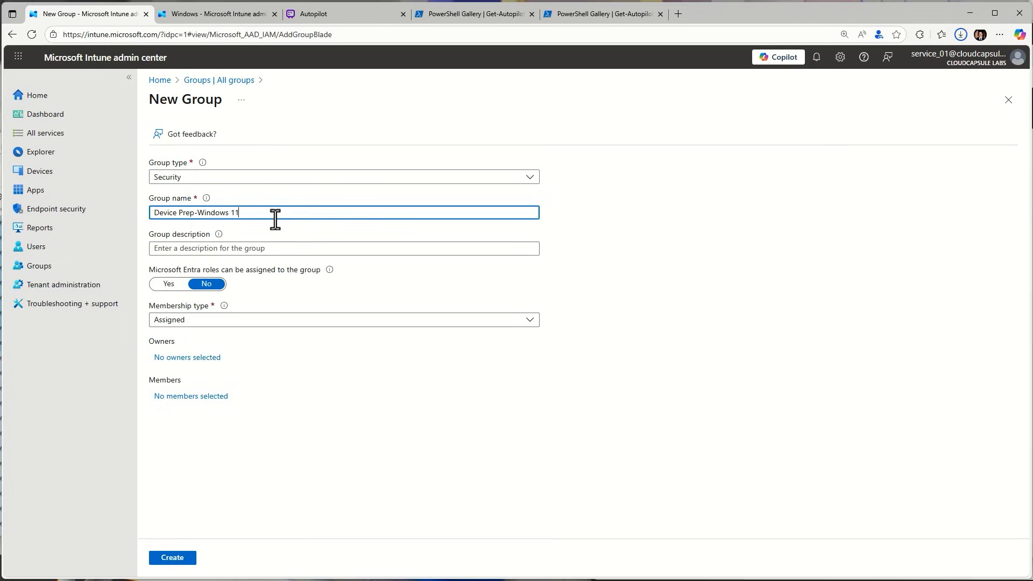
pyautogui.hotkey('ctrl', 'a')
pyautogui.click(294, 252)
pyautogui.click(291, 231)
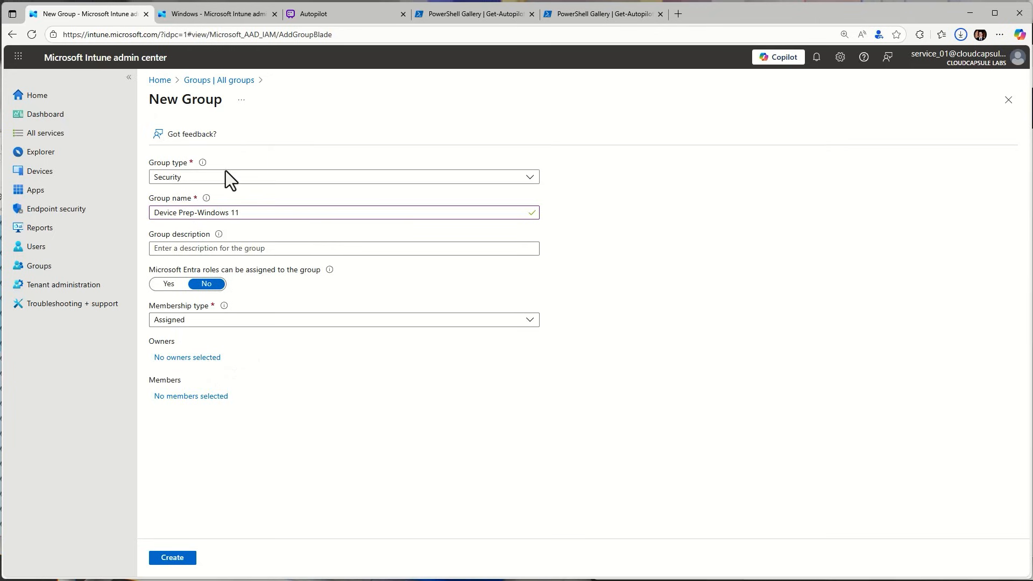
# Add the Intune Provisioning Client as the group's owner and create the group with assigned membership
pyautogui.click(177, 358)
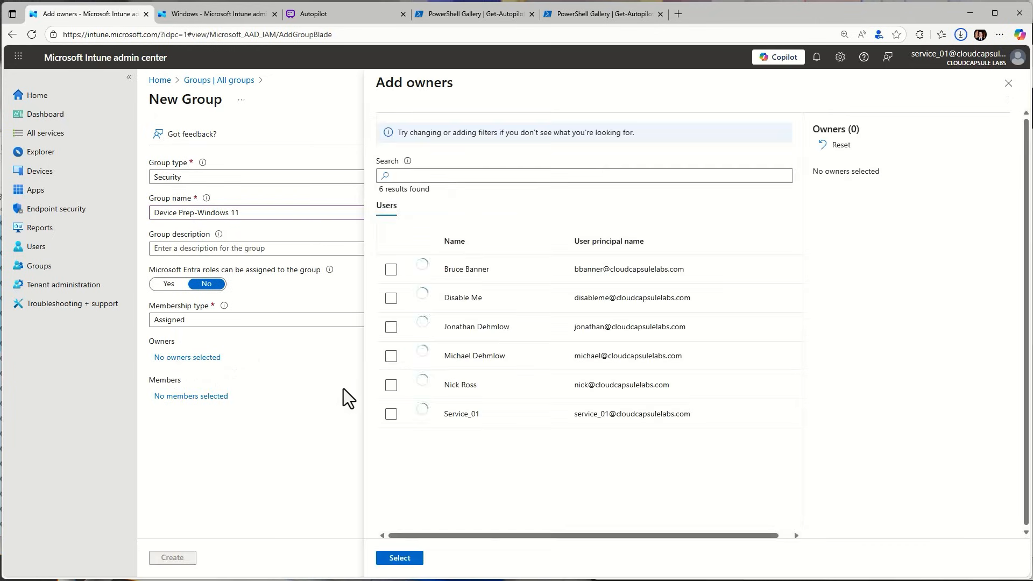
pyautogui.click(507, 179)
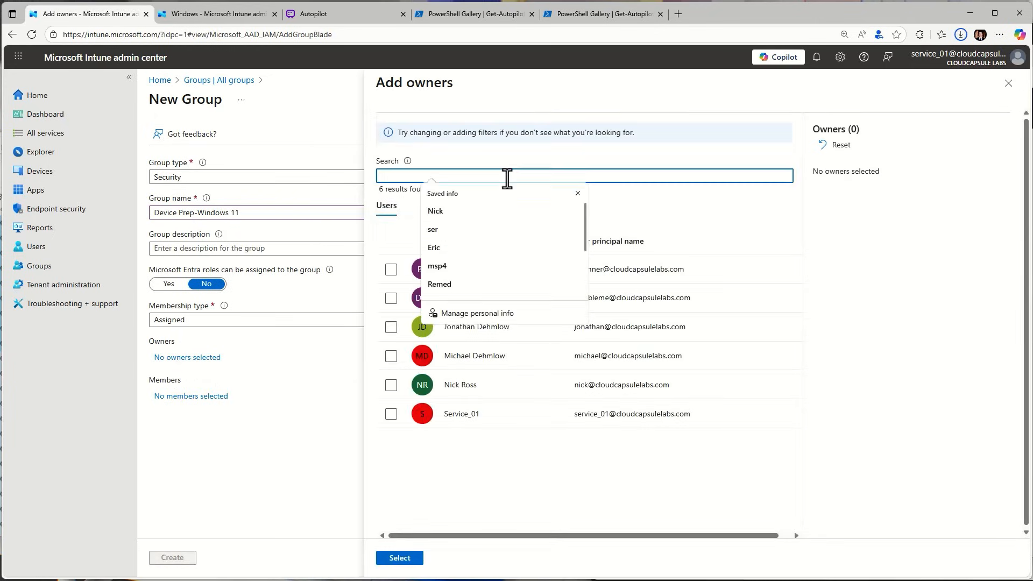
pyautogui.write('Intune')
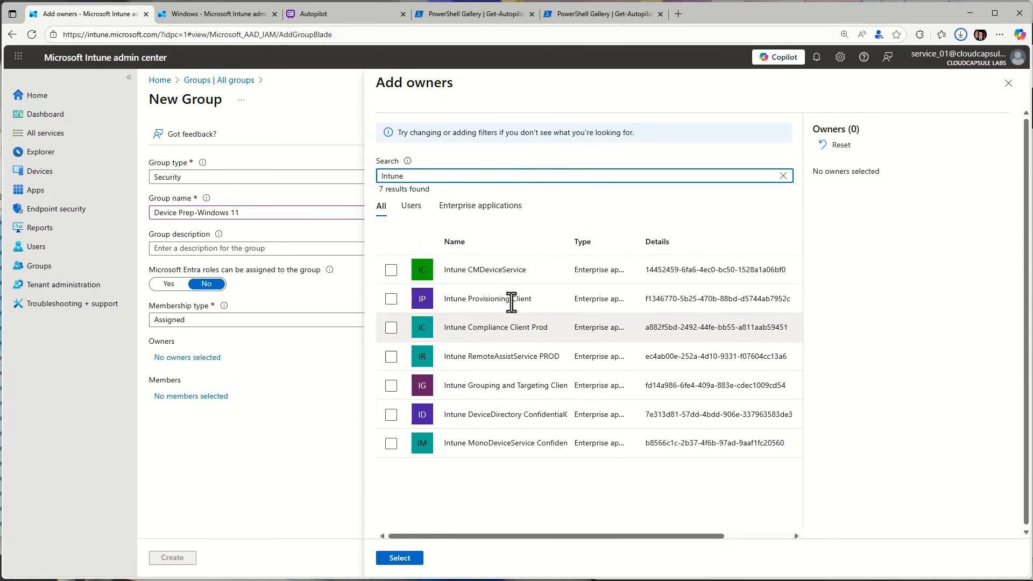
pyautogui.click(391, 299)
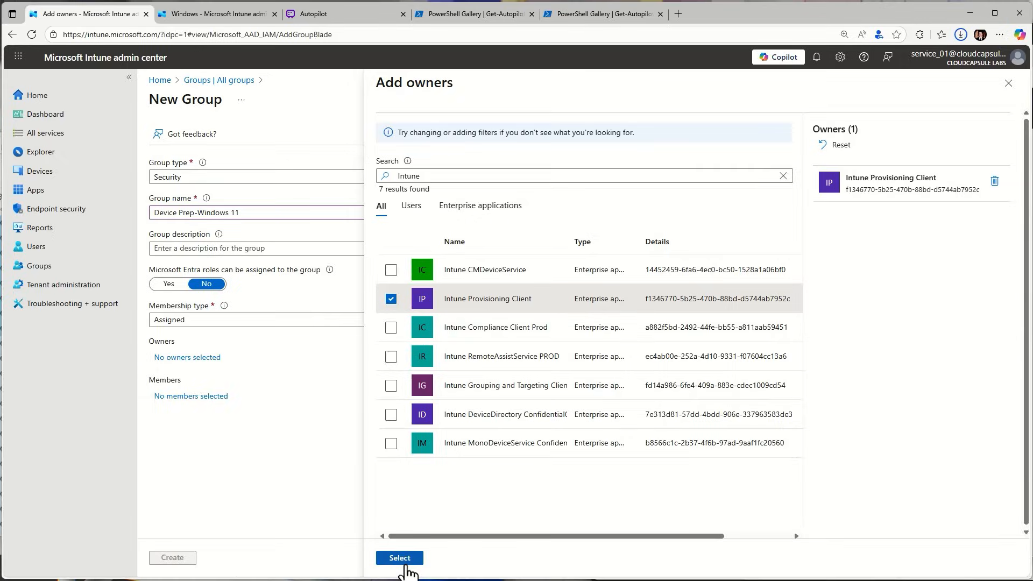
pyautogui.click(403, 560)
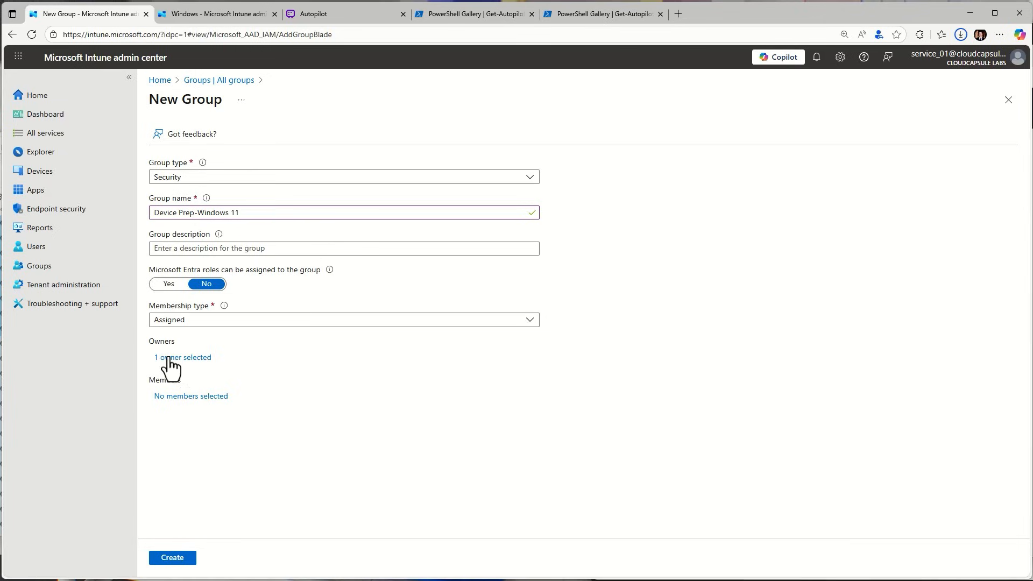
pyautogui.click(184, 561)
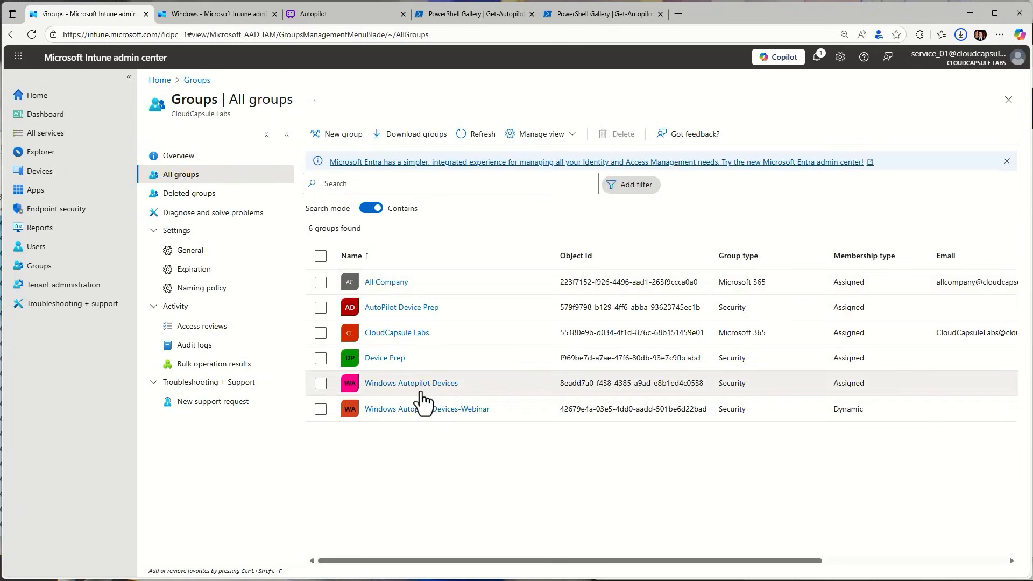
# Open the AutoPilot Device Prep group and view its members
pyautogui.click(384, 309)
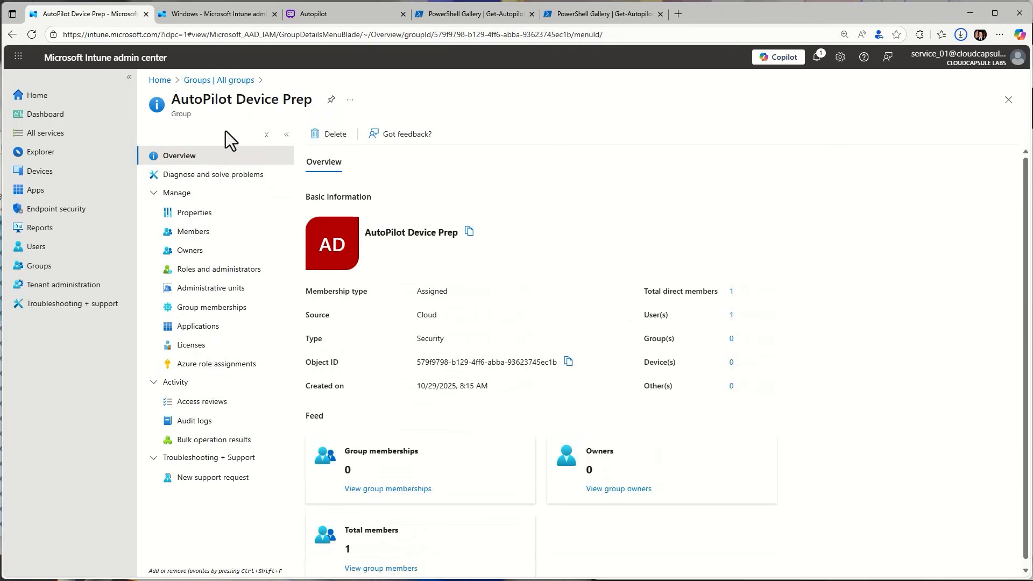
pyautogui.click(225, 232)
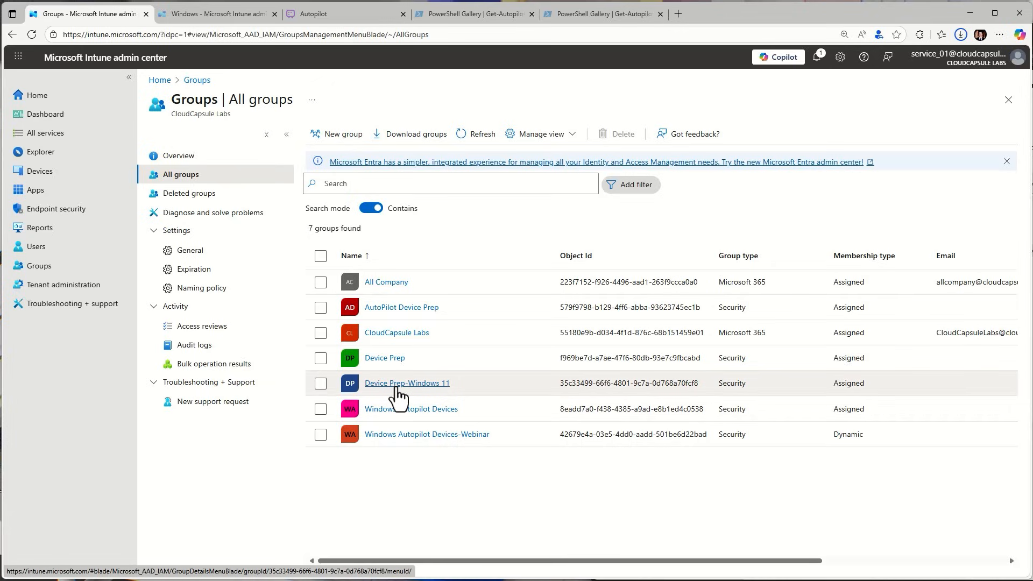
# Examine which groups the M365 apps package is assigned to in its properties, and return to all apps
pyautogui.click(46, 191)
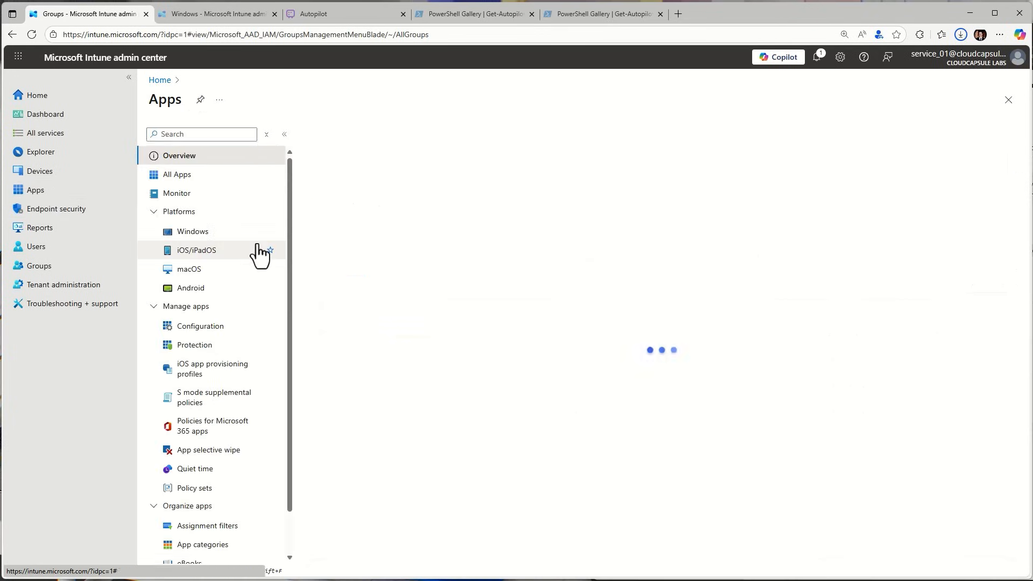
pyautogui.click(212, 193)
pyautogui.click(208, 175)
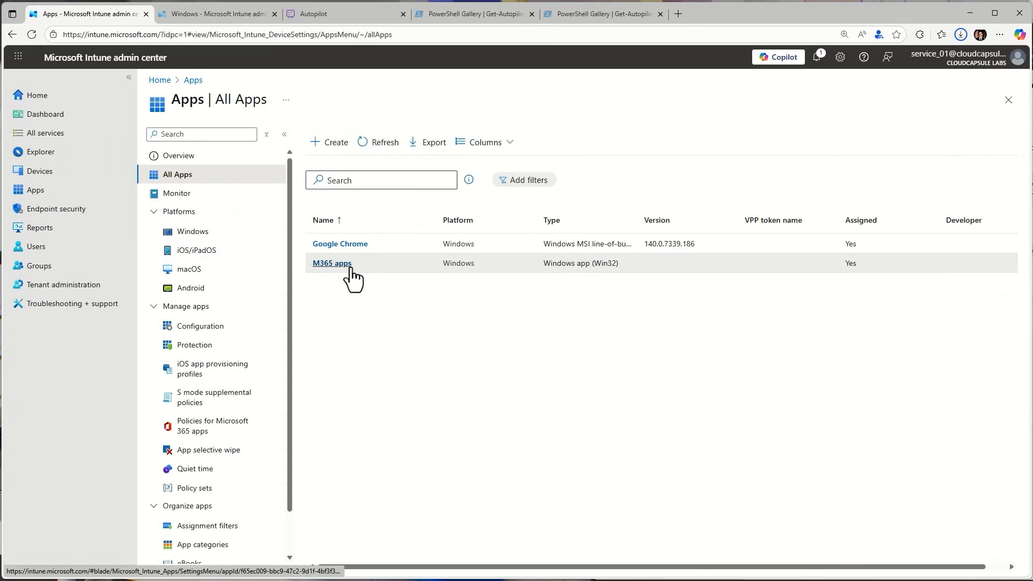
pyautogui.click(332, 263)
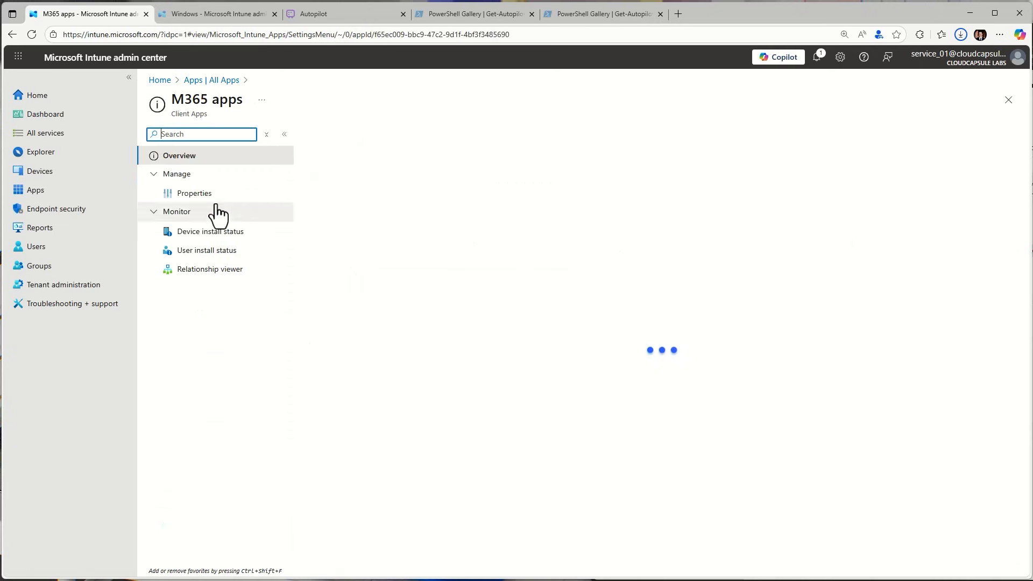
pyautogui.click(214, 195)
pyautogui.scroll(-6, 454, 396)
pyautogui.scroll(-5, 460, 409)
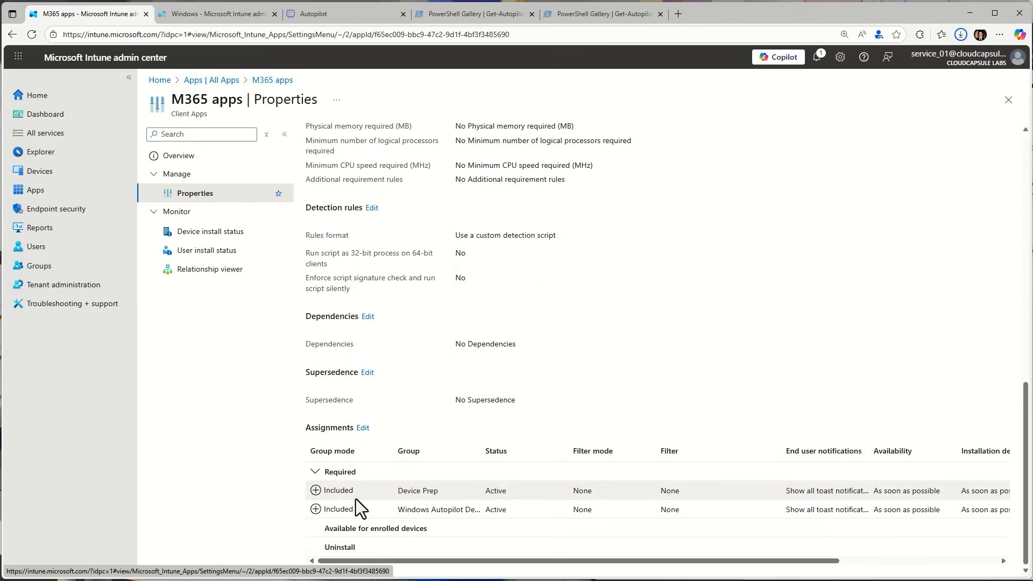
pyautogui.scroll(10, 360, 499)
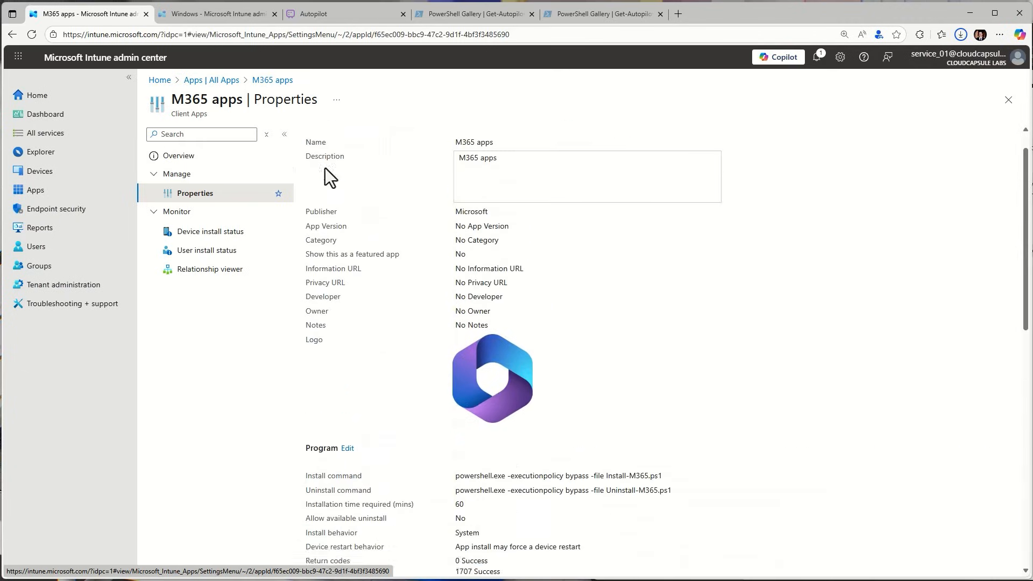
pyautogui.click(218, 80)
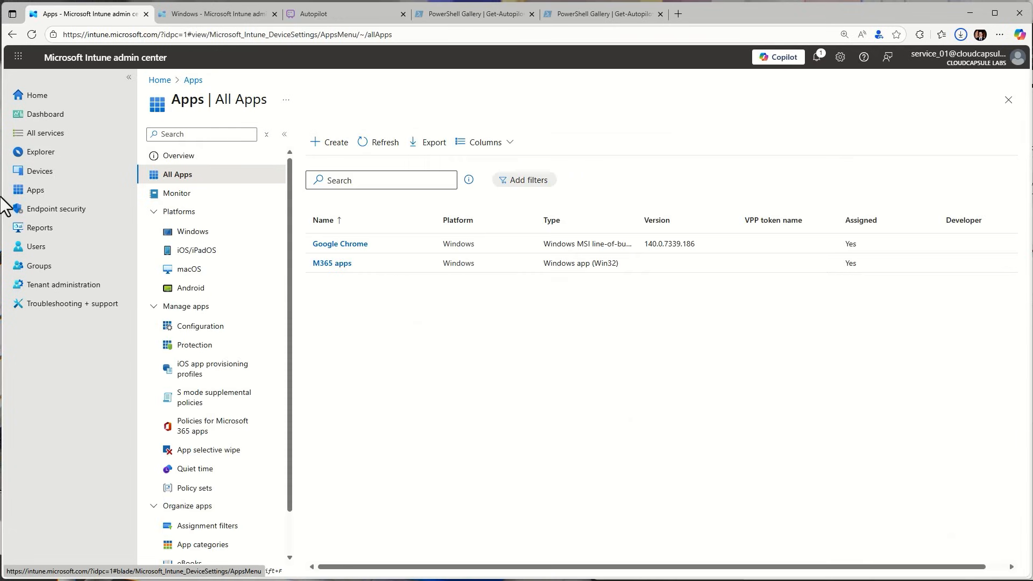
# Examine which groups the Test Script platform script is assigned to in its properties
pyautogui.click(41, 171)
pyautogui.scroll(-3, 226, 441)
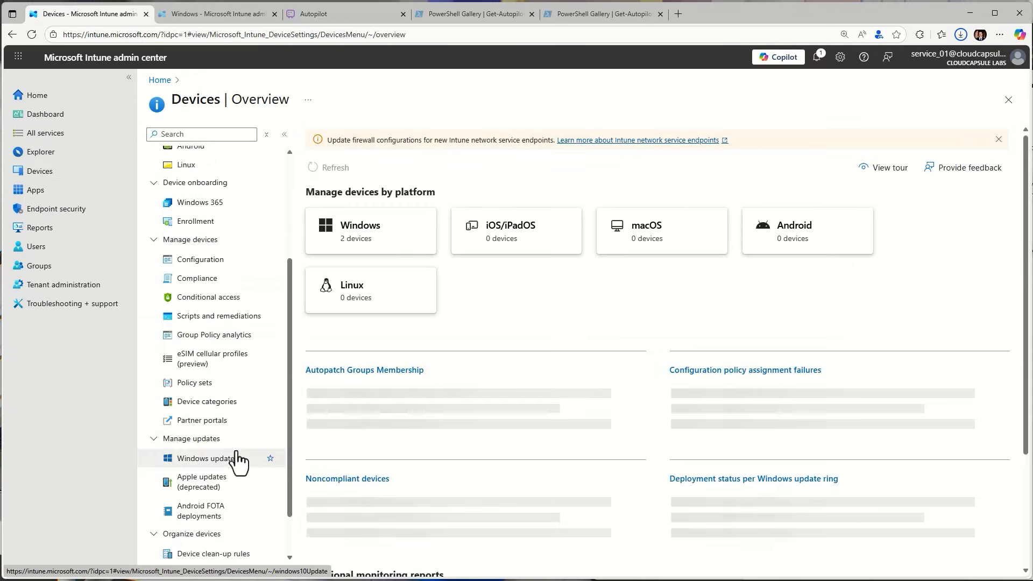
pyautogui.click(205, 321)
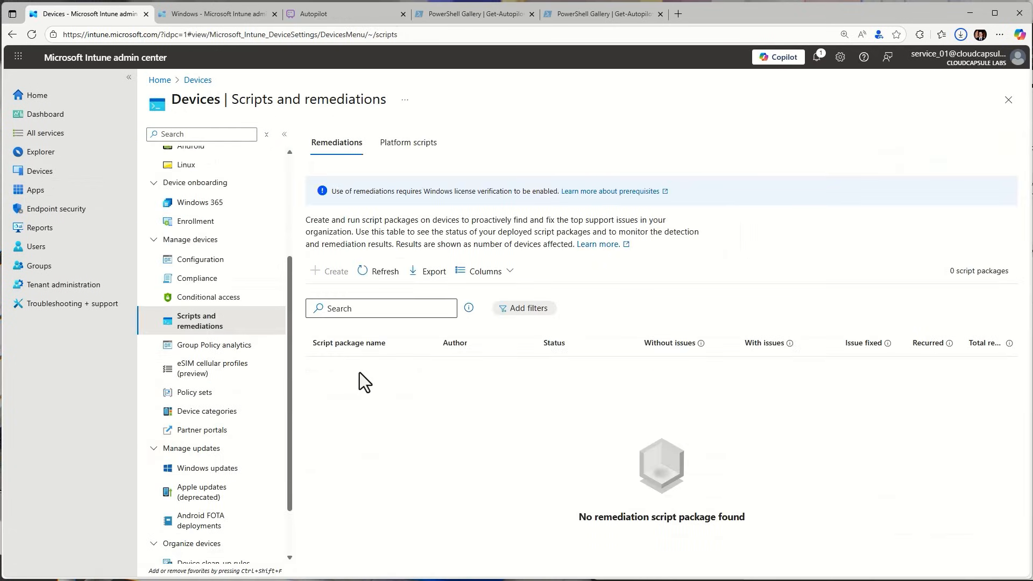
pyautogui.click(407, 143)
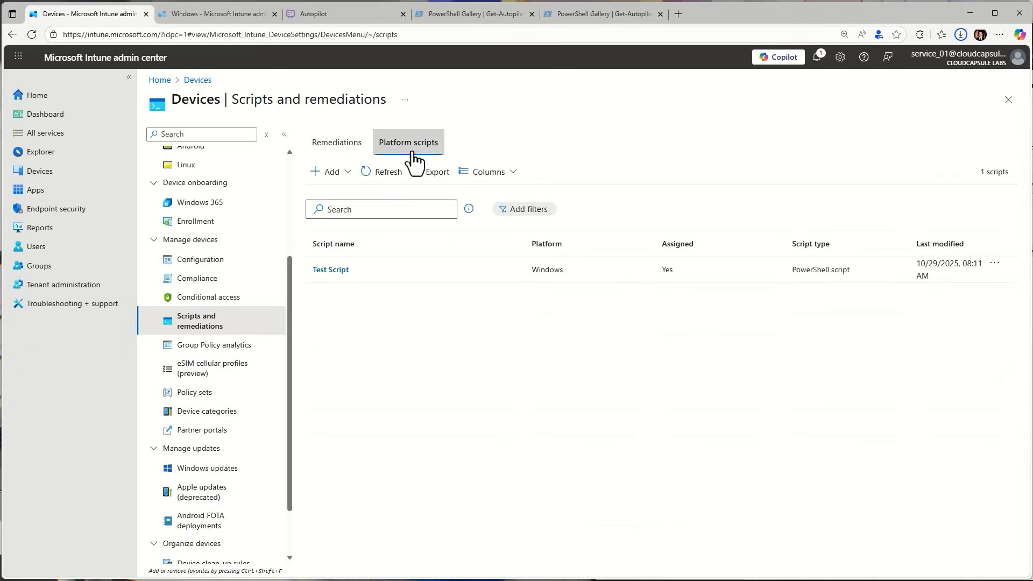
pyautogui.click(349, 269)
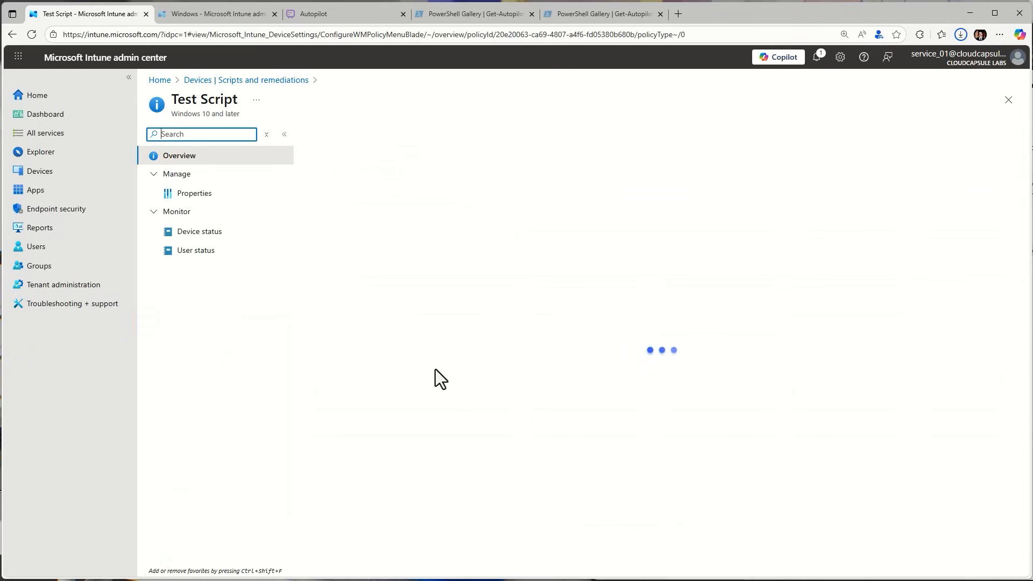
pyautogui.click(231, 193)
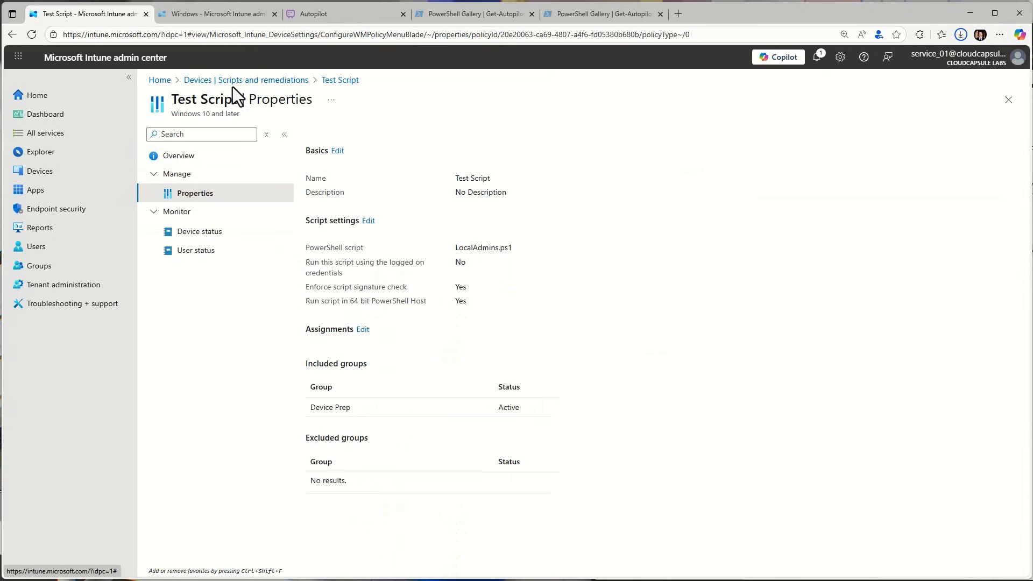
# Open the Windows Autopilot device preparation policies from the device enrollment settings
pyautogui.click(76, 173)
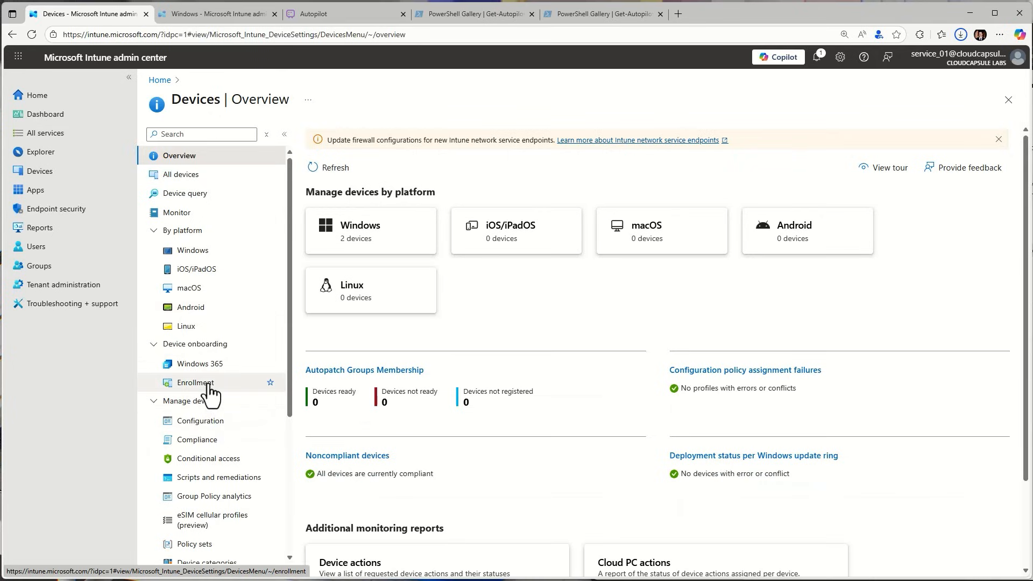
pyautogui.scroll(-2, 224, 425)
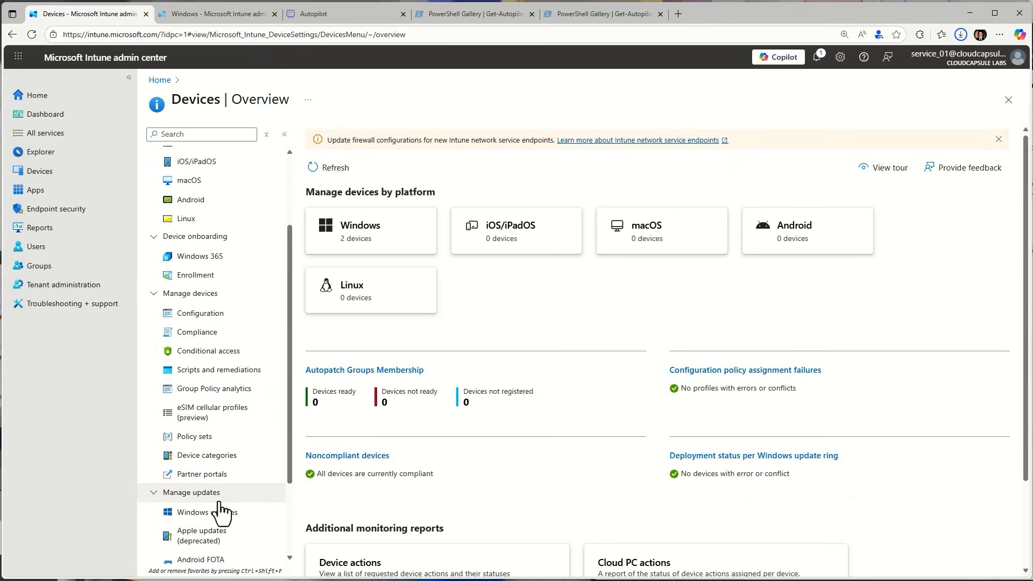
pyautogui.click(218, 276)
pyautogui.scroll(-2, 431, 425)
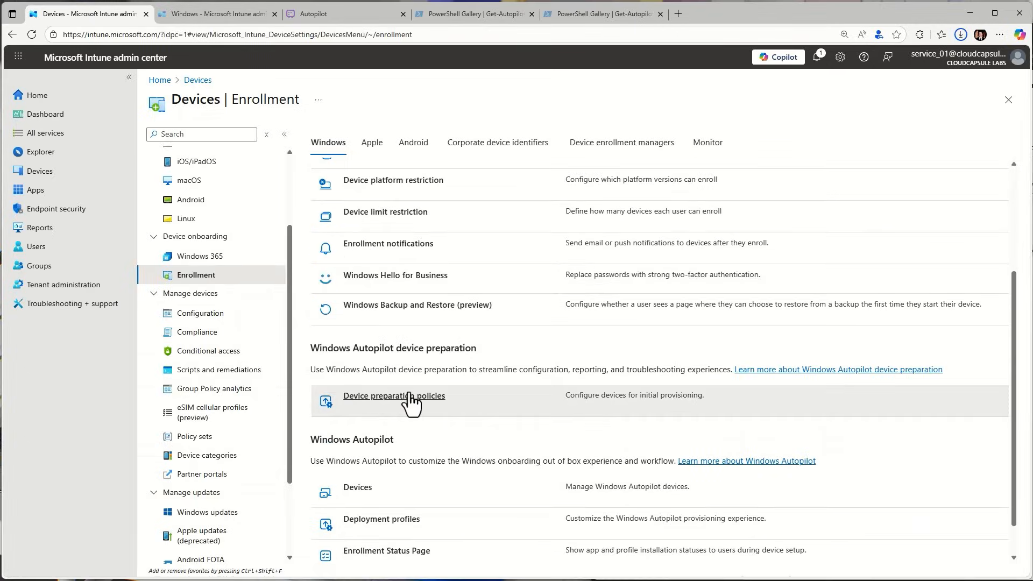
pyautogui.click(409, 397)
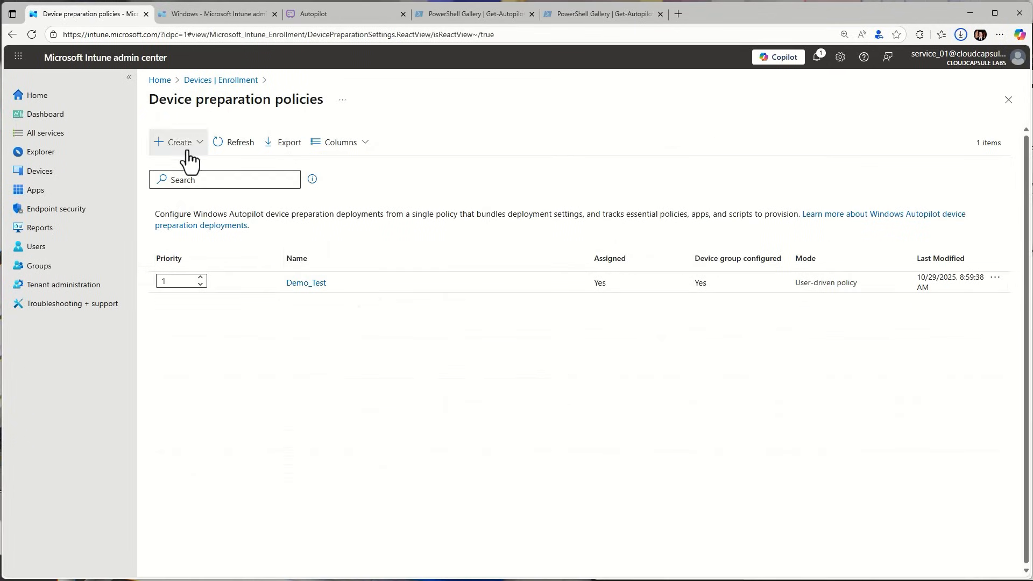
# Start a User Driven device preparation policy and name it Test
pyautogui.click(159, 156)
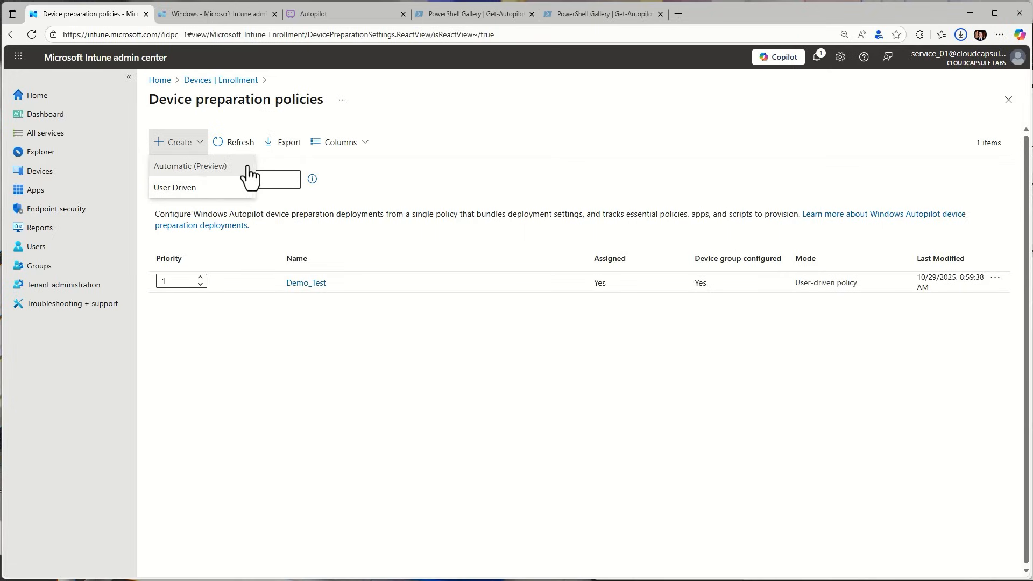
pyautogui.click(204, 189)
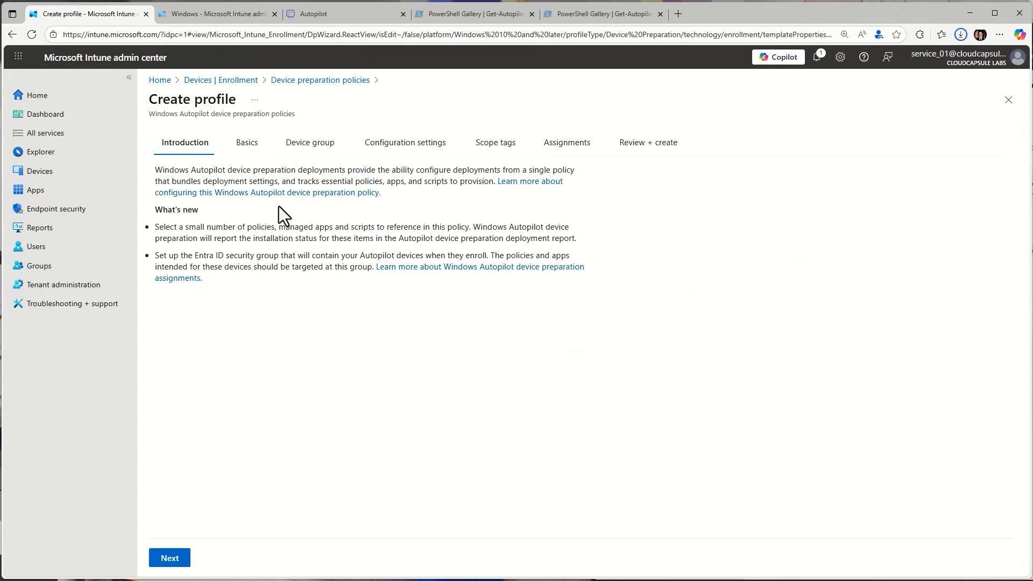
pyautogui.click(170, 560)
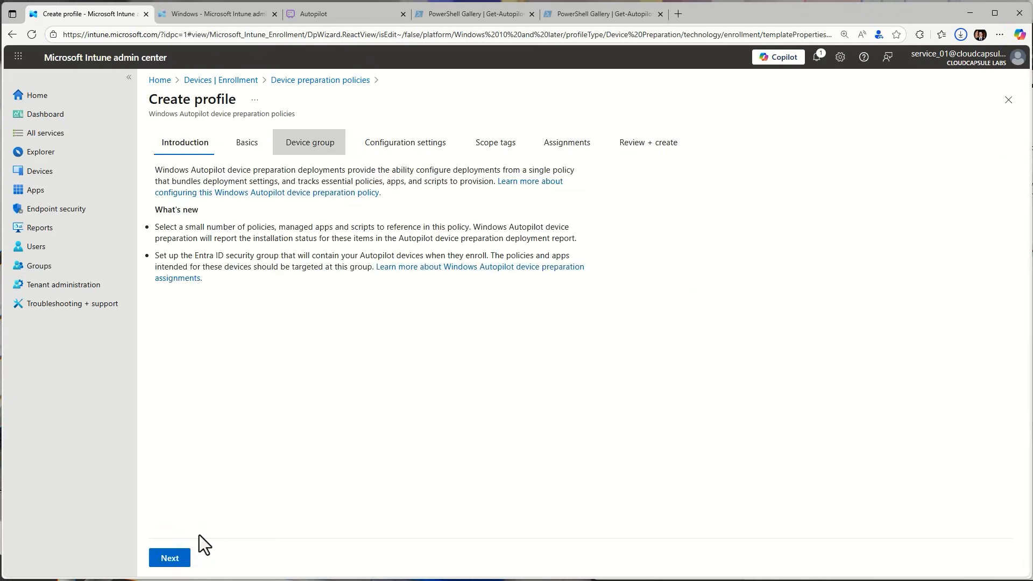
pyautogui.click(177, 556)
pyautogui.click(224, 178)
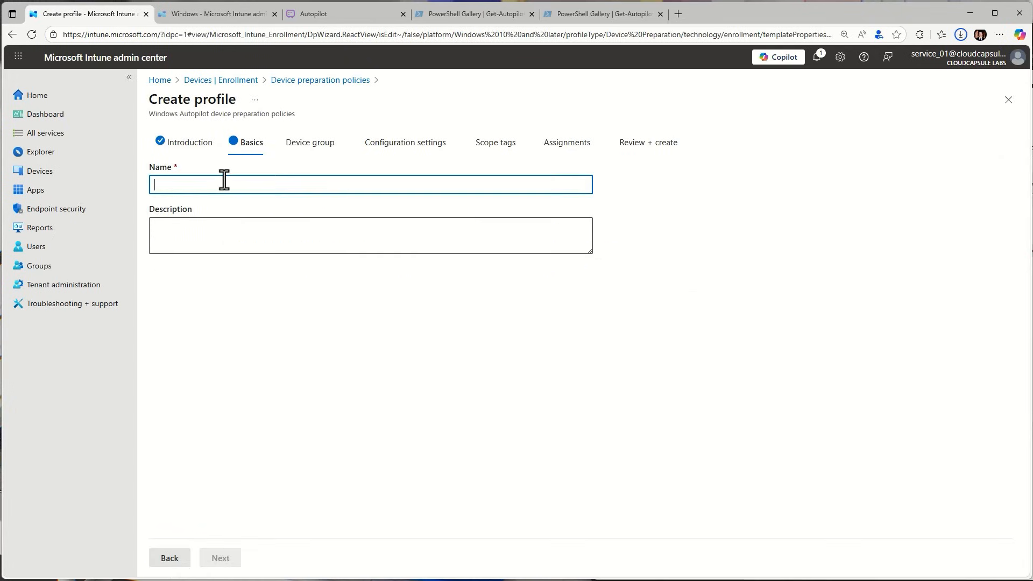
pyautogui.write('Test')
pyautogui.click(215, 560)
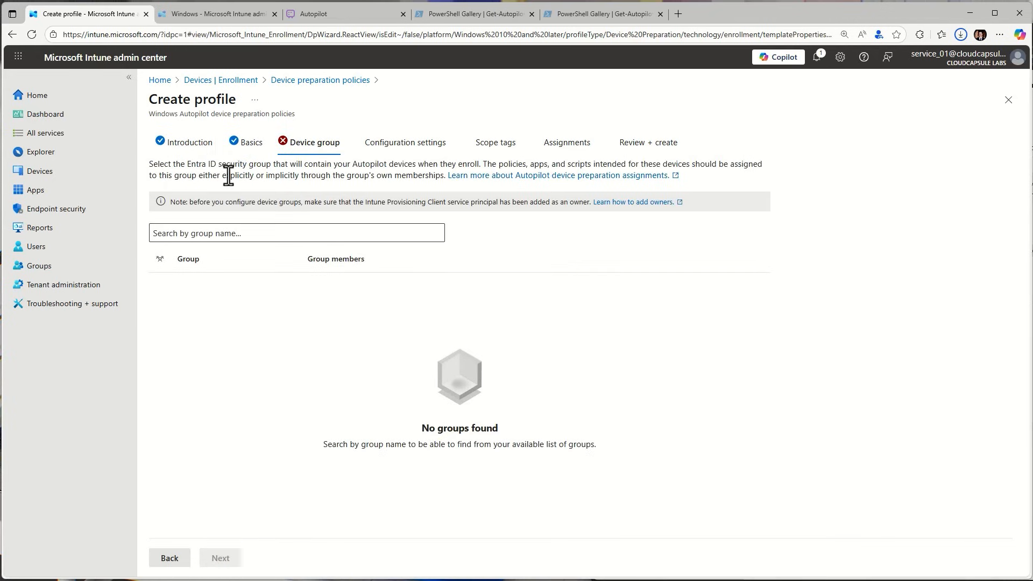
# Choose Device Prep-Windows 11 as the policy's device group and continue to the configuration settings
pyautogui.click(250, 236)
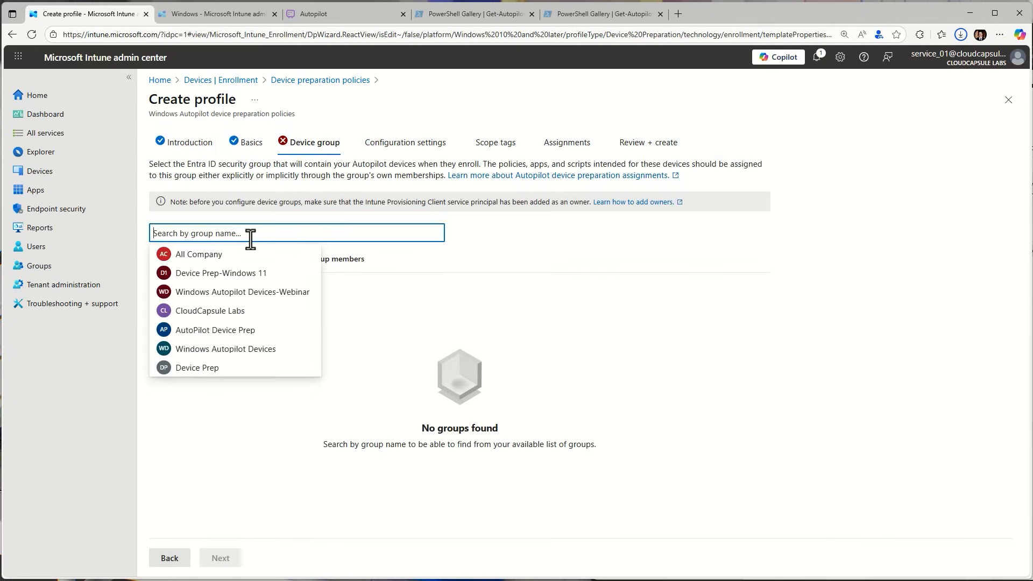
pyautogui.click(214, 274)
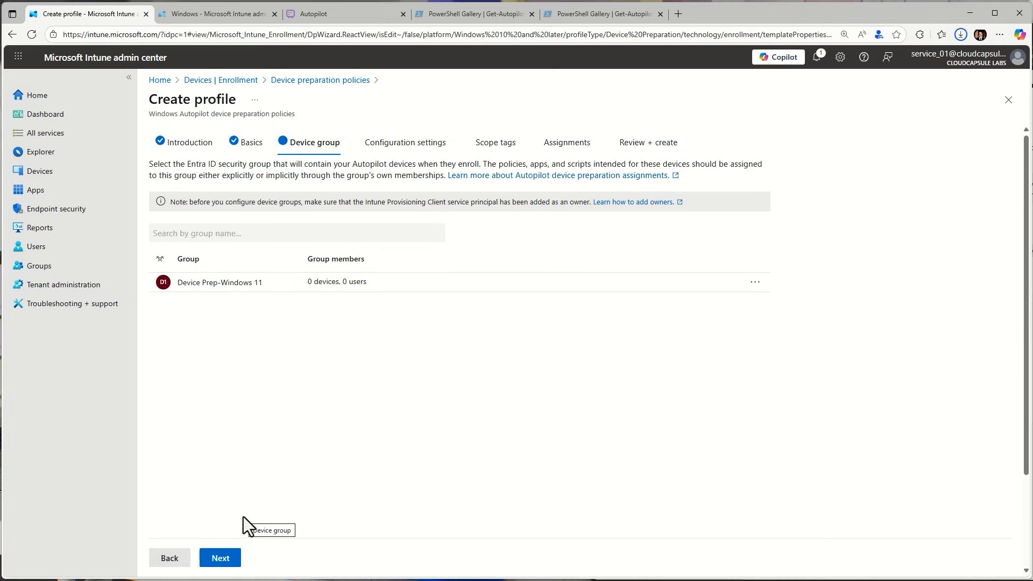
pyautogui.click(225, 558)
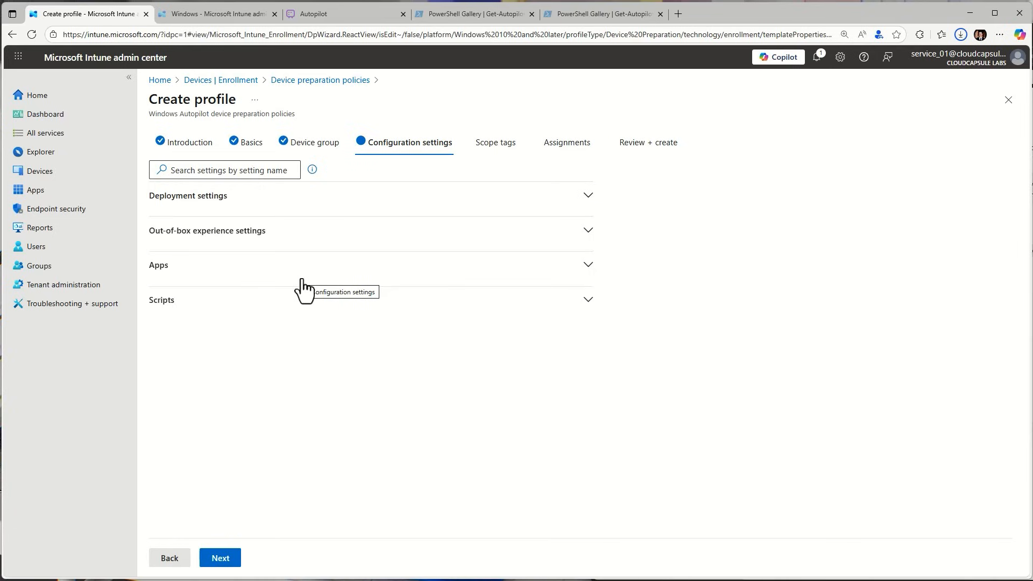
# In the deployment settings, choose User-driven mode, the Single user type and the Microsoft Entra joined join type
pyautogui.click(270, 209)
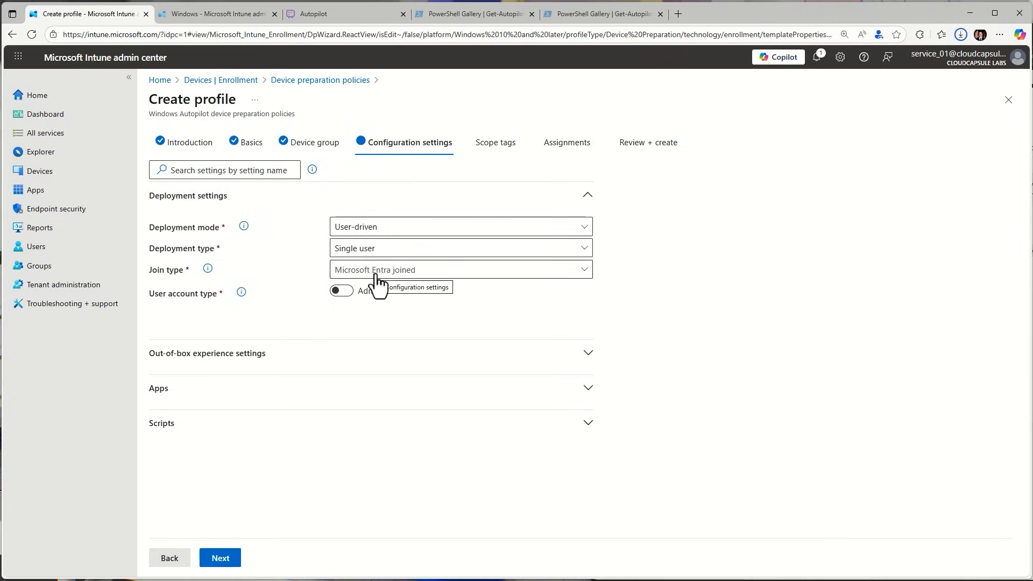
pyautogui.click(358, 233)
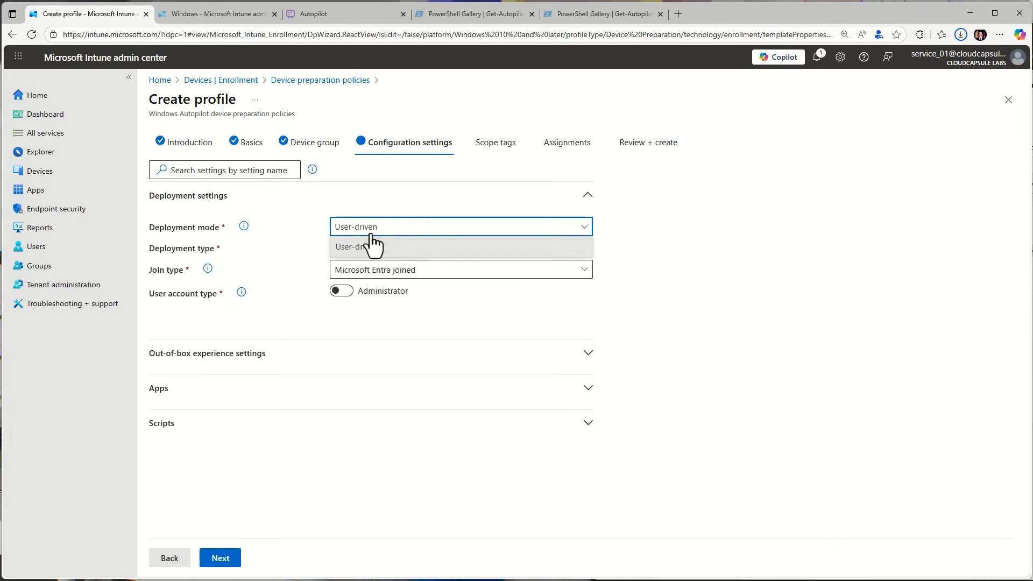
pyautogui.click(369, 247)
pyautogui.click(369, 249)
pyautogui.click(388, 249)
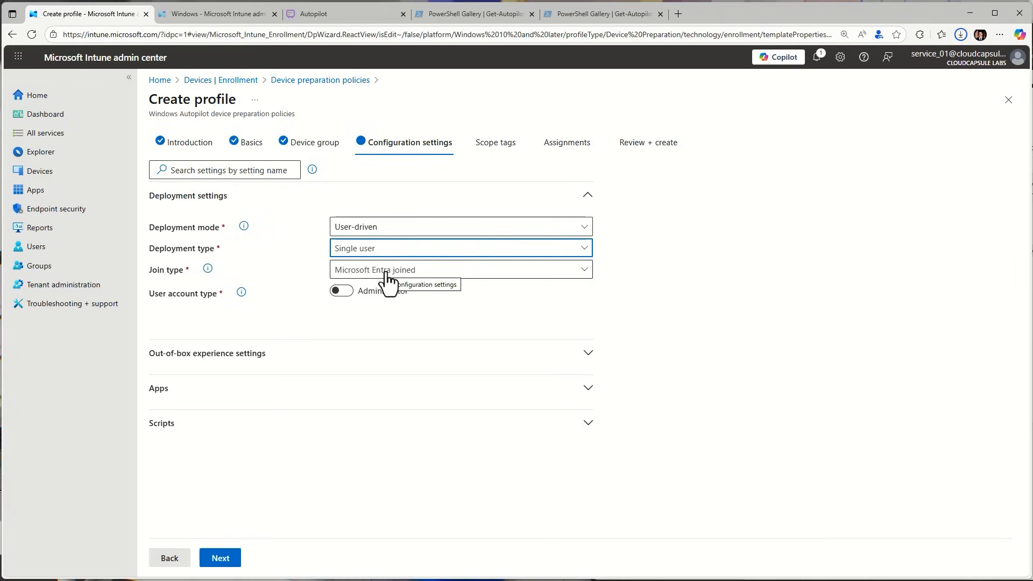
pyautogui.click(390, 273)
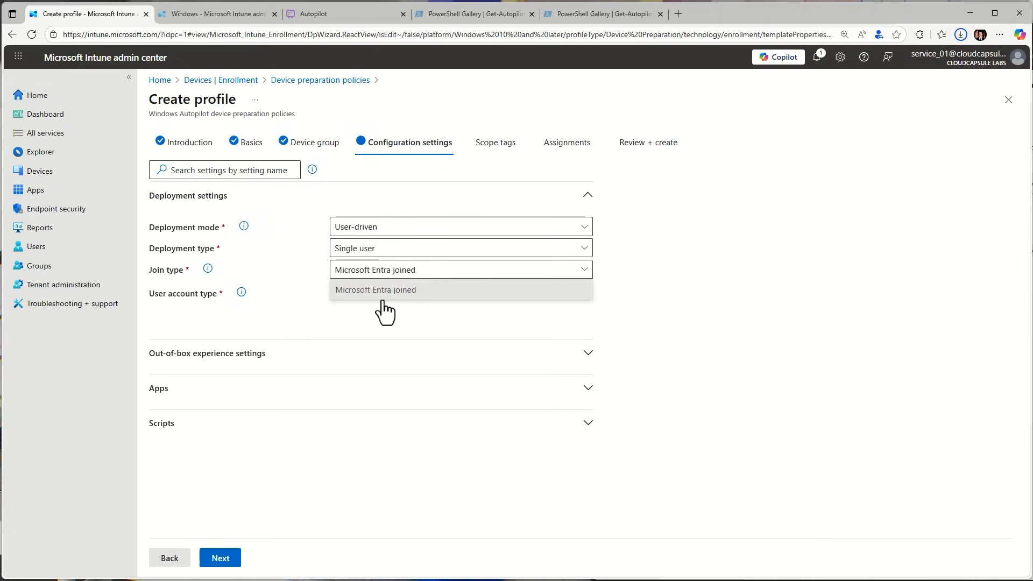
pyautogui.click(352, 229)
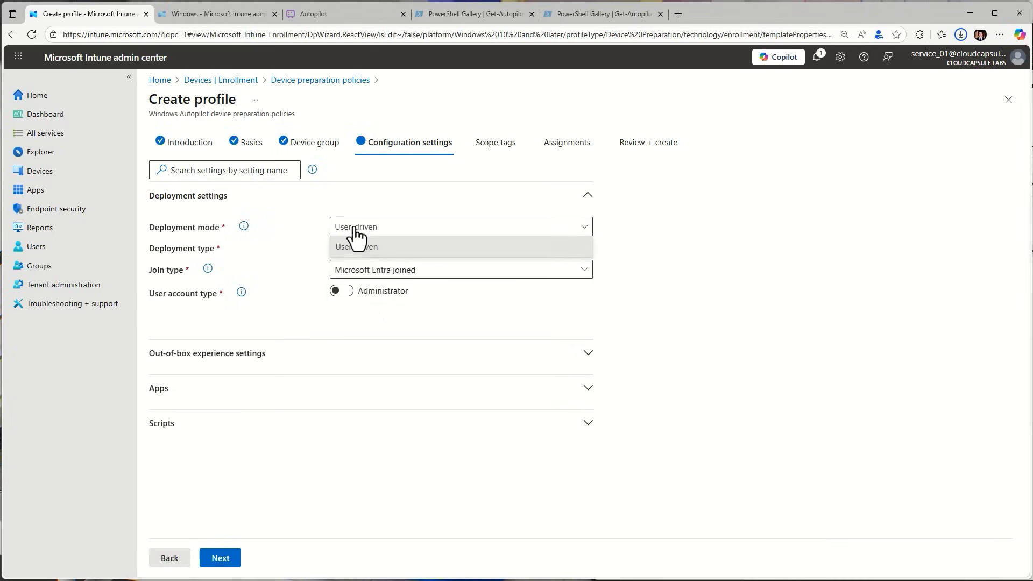
pyautogui.click(355, 246)
pyautogui.click(359, 253)
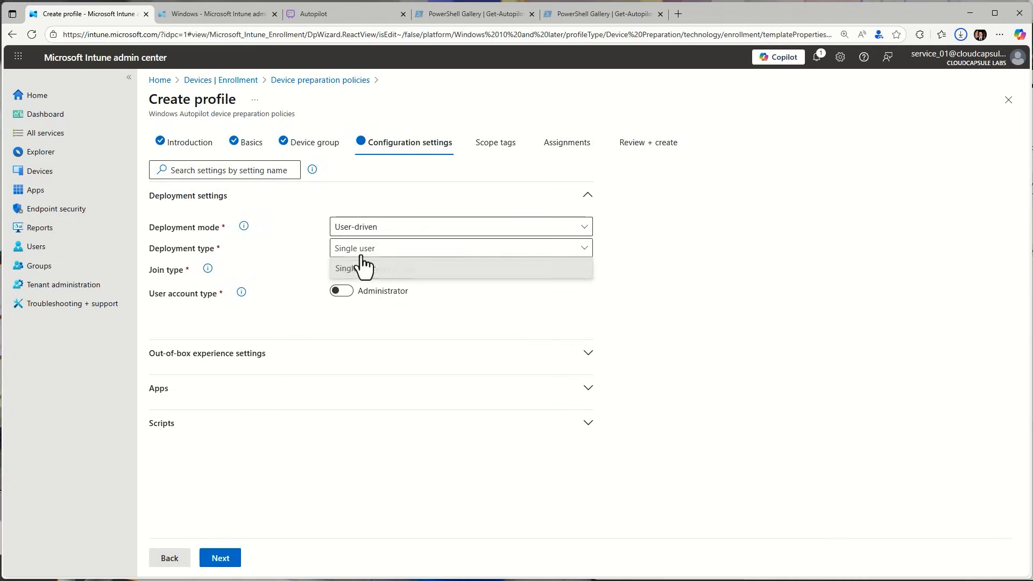
pyautogui.click(362, 268)
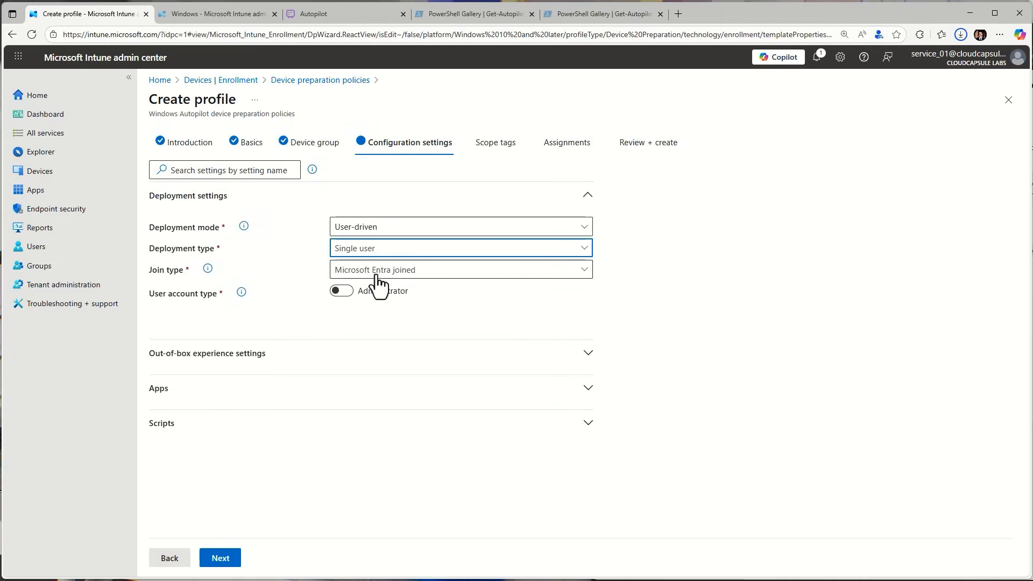
pyautogui.click(356, 274)
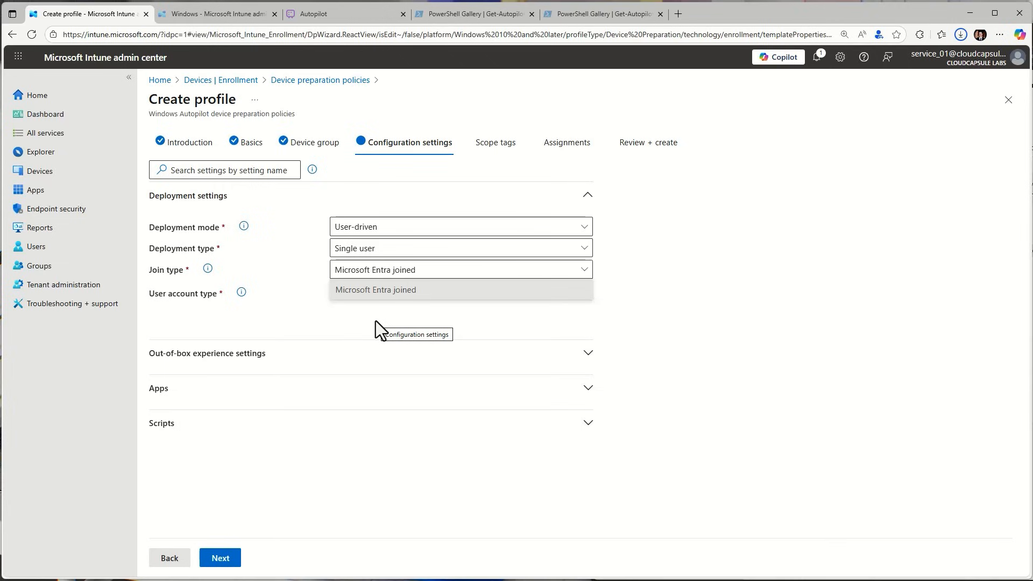
pyautogui.click(378, 291)
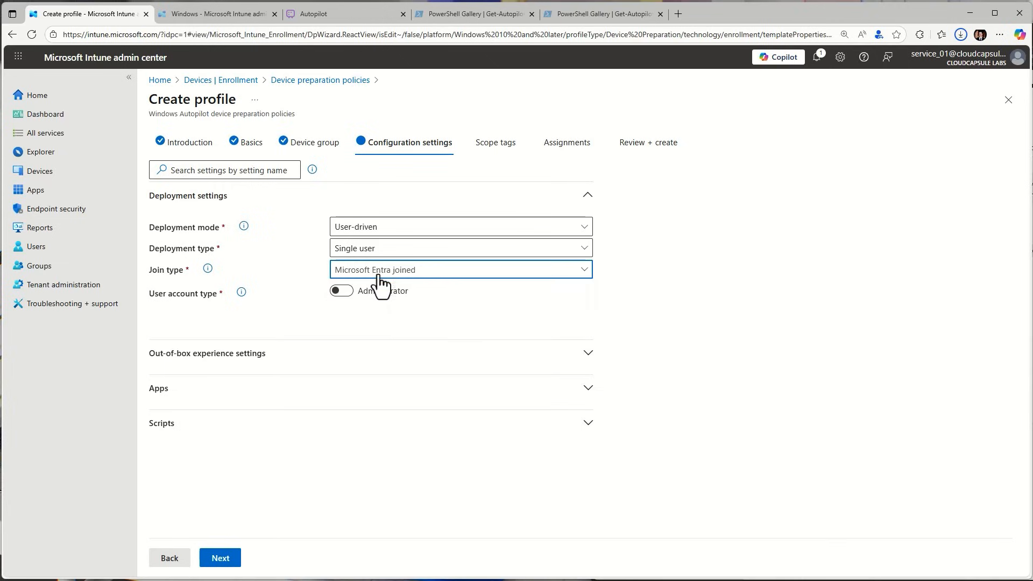
# Set the user account type to Standard User, expand the out-of-box experience settings and collapse the deployment settings
pyautogui.click(347, 291)
pyautogui.click(346, 291)
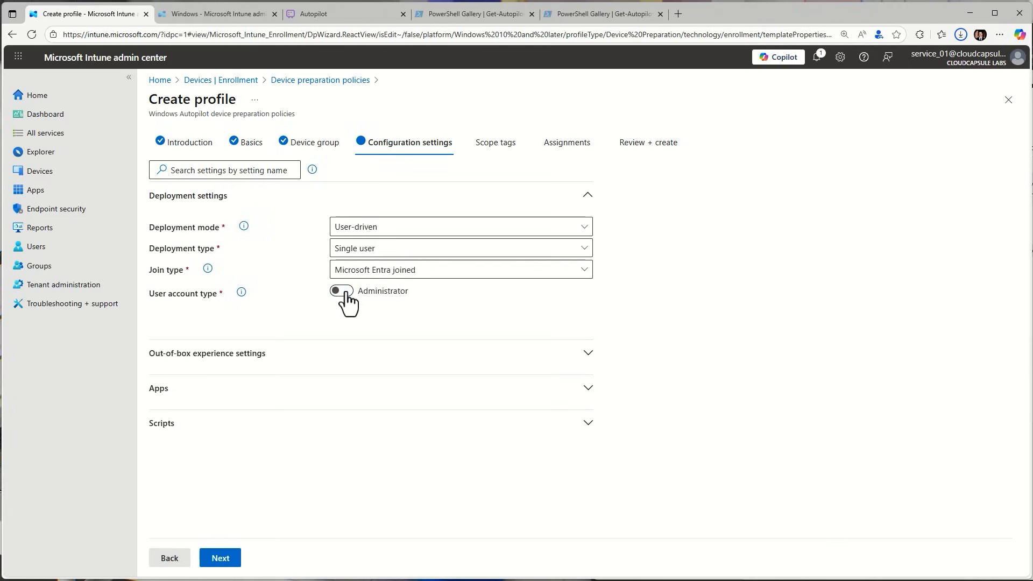
pyautogui.click(345, 292)
pyautogui.click(347, 293)
pyautogui.click(336, 293)
pyautogui.click(319, 371)
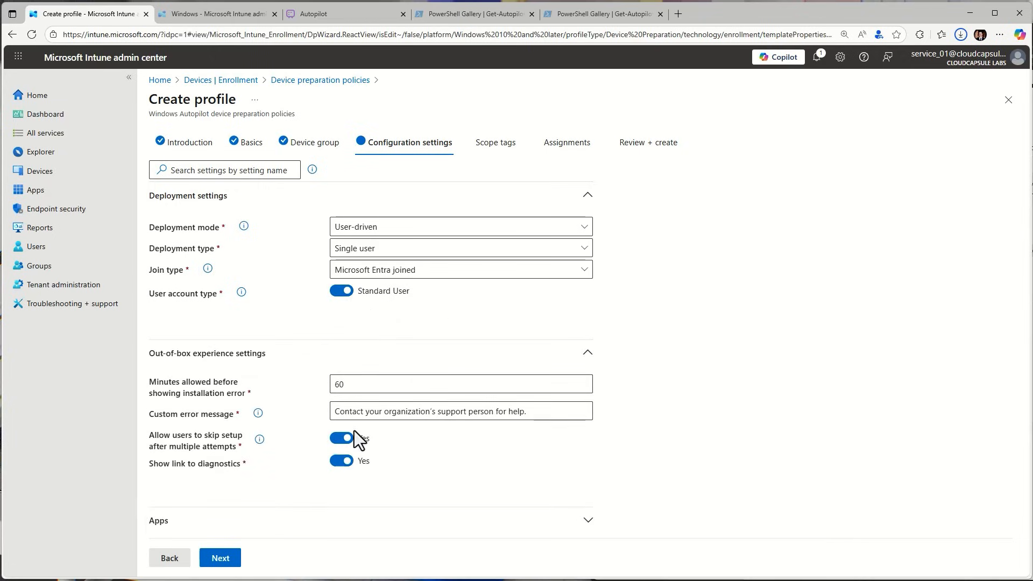
pyautogui.click(588, 195)
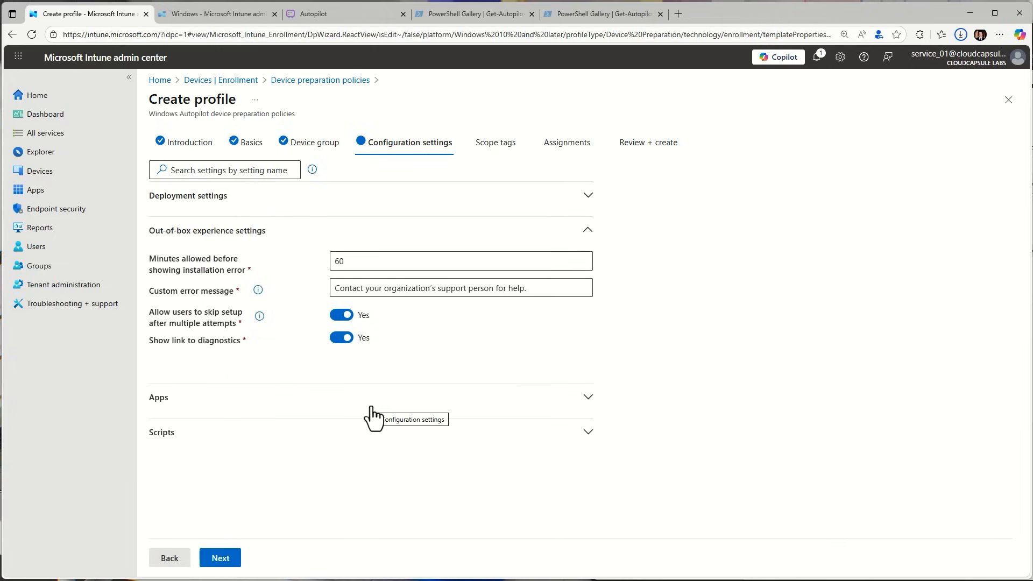
# In the other Intune session, examine the settings and blocking apps of the All users and all devices enrollment status page profile
pyautogui.click(217, 14)
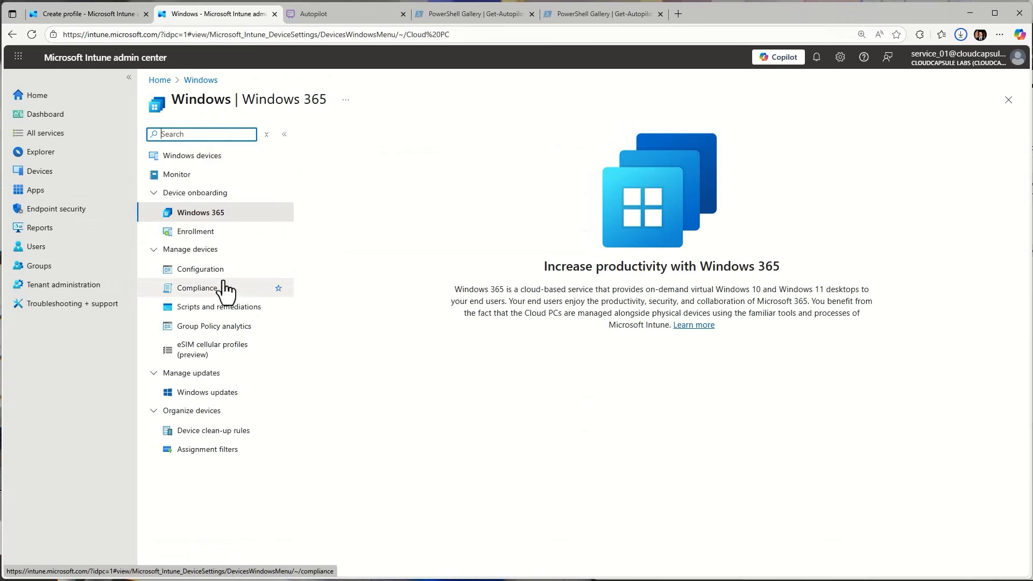
pyautogui.click(180, 238)
pyautogui.scroll(-4, 476, 376)
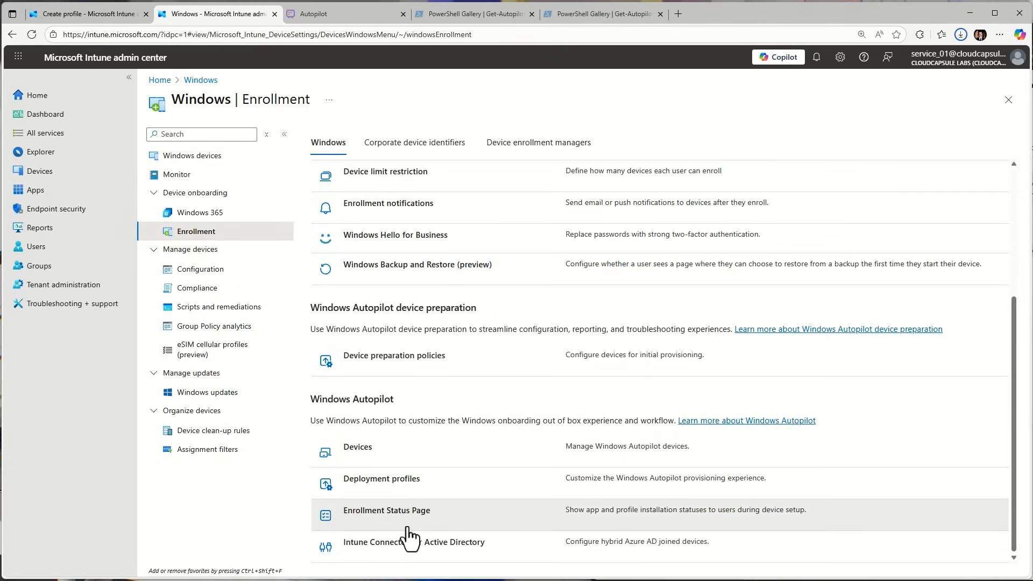
pyautogui.click(395, 514)
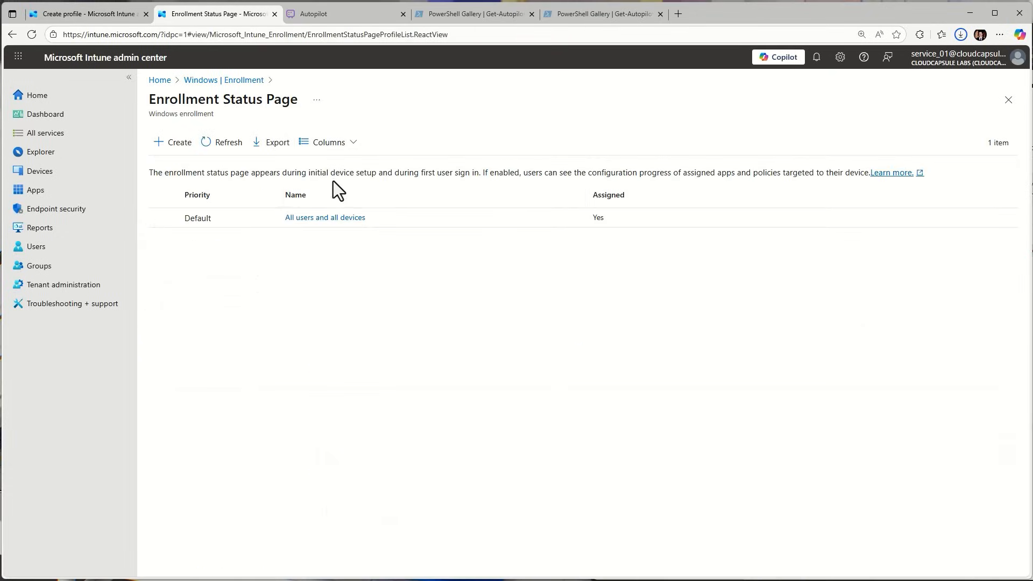
pyautogui.click(327, 219)
pyautogui.click(191, 196)
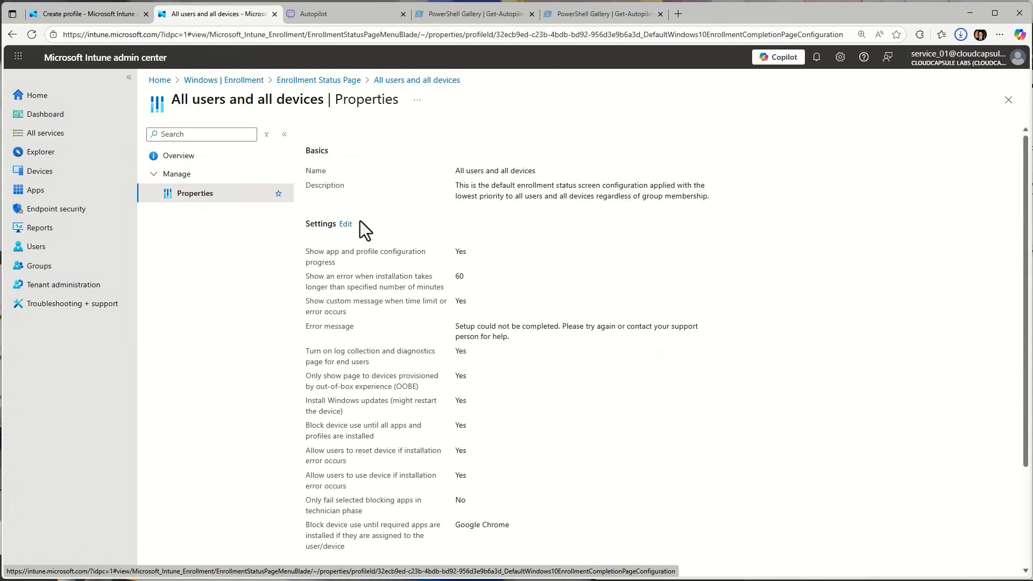
pyautogui.click(350, 227)
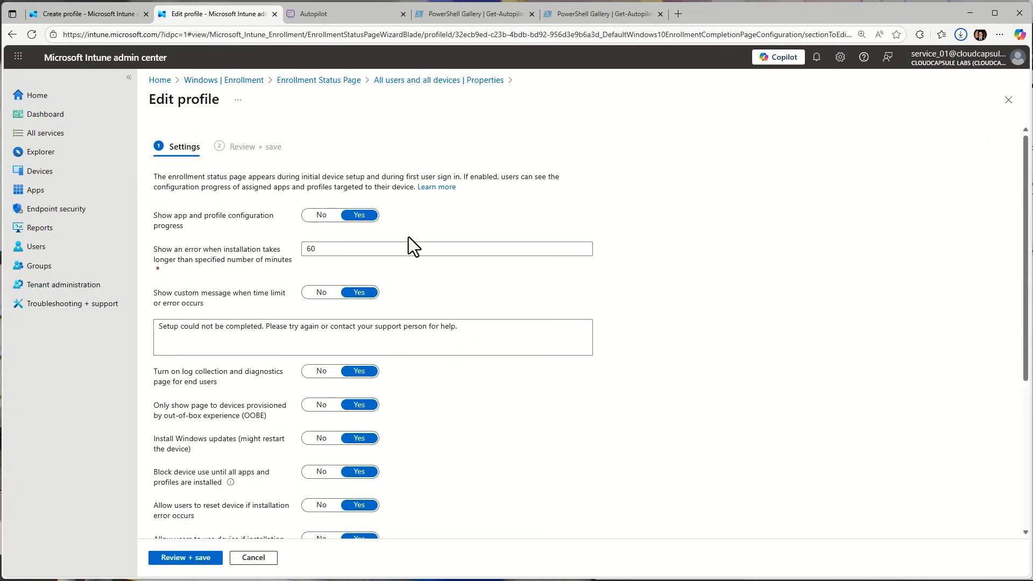
pyautogui.scroll(-1, 350, 240)
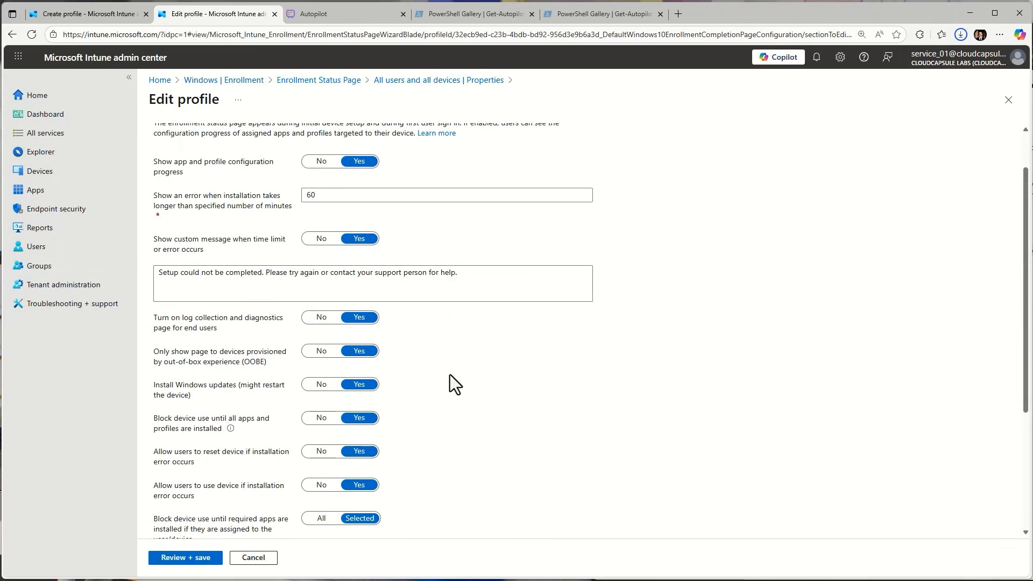
pyautogui.scroll(-3, 487, 316)
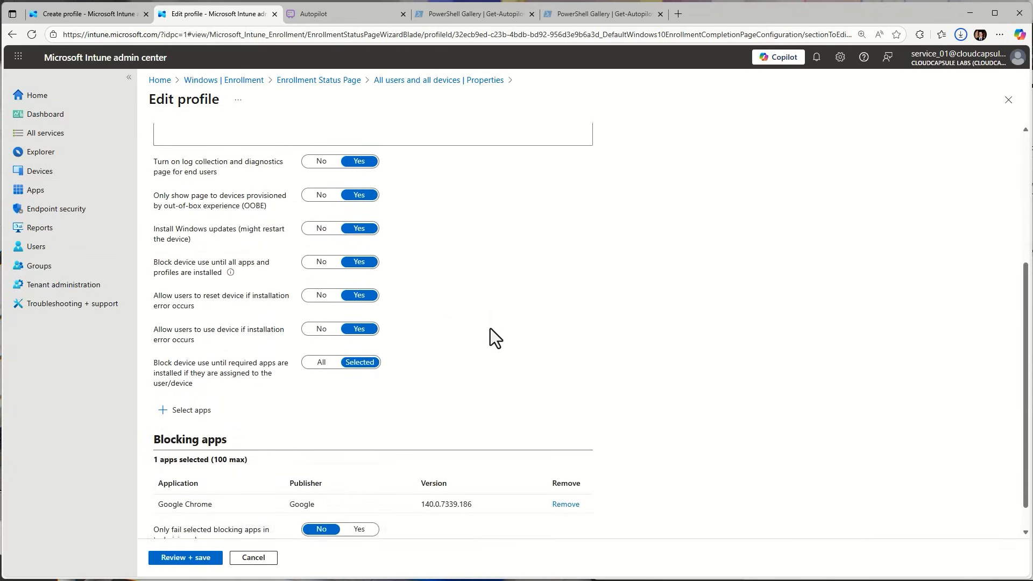
# Expand the Apps section of the device preparation policy and compare it with the blocking apps in the enrollment status page profile
pyautogui.scroll(4, 490, 328)
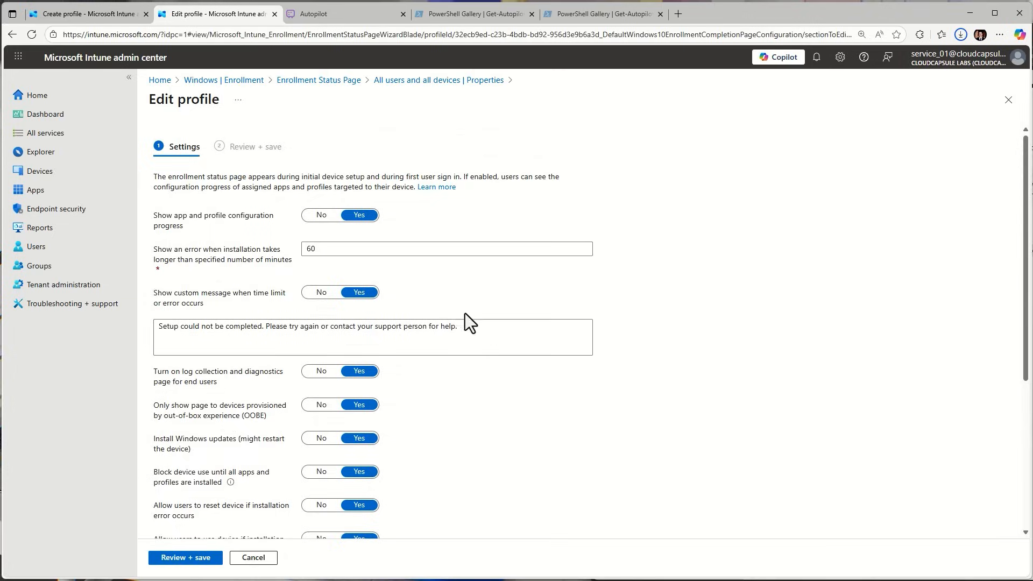
pyautogui.click(65, 21)
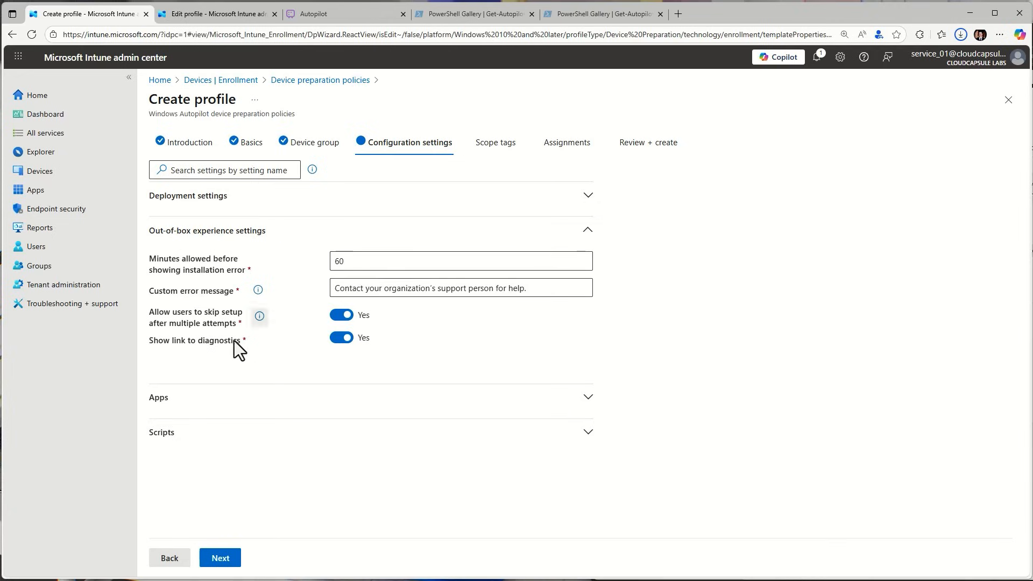
pyautogui.click(287, 404)
pyautogui.scroll(-1, 288, 409)
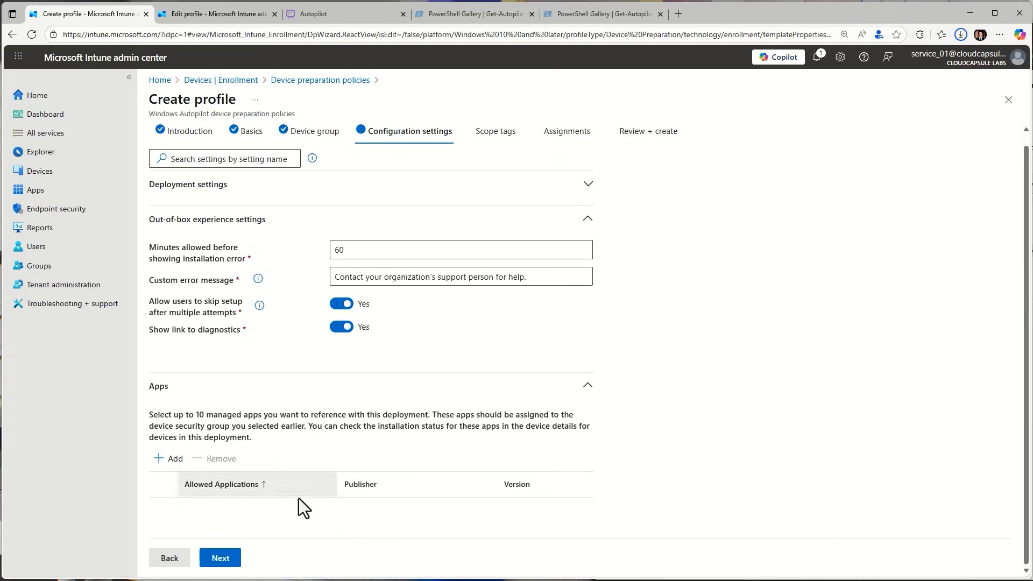
pyautogui.click(201, 14)
pyautogui.scroll(-5, 369, 474)
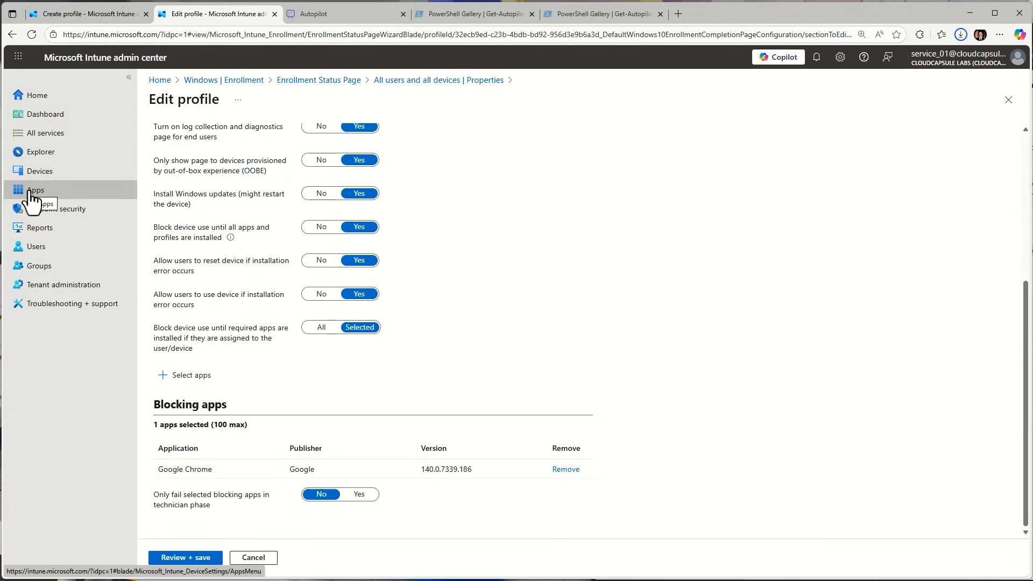
pyautogui.click(63, 15)
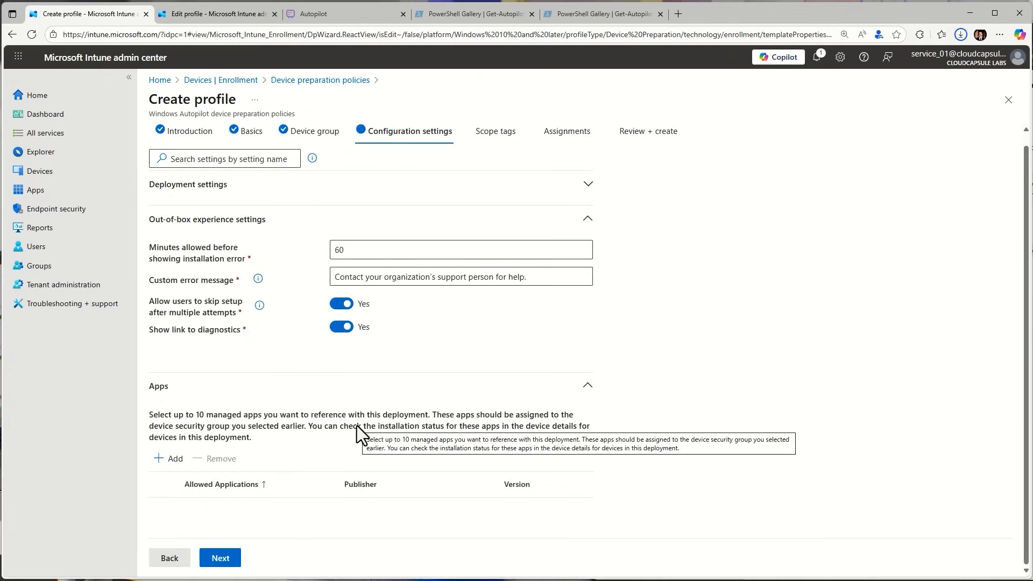
# Compare the policy's installation error time limit and custom error message with the matching settings in the enrollment status page profile
pyautogui.doubleClick(348, 249)
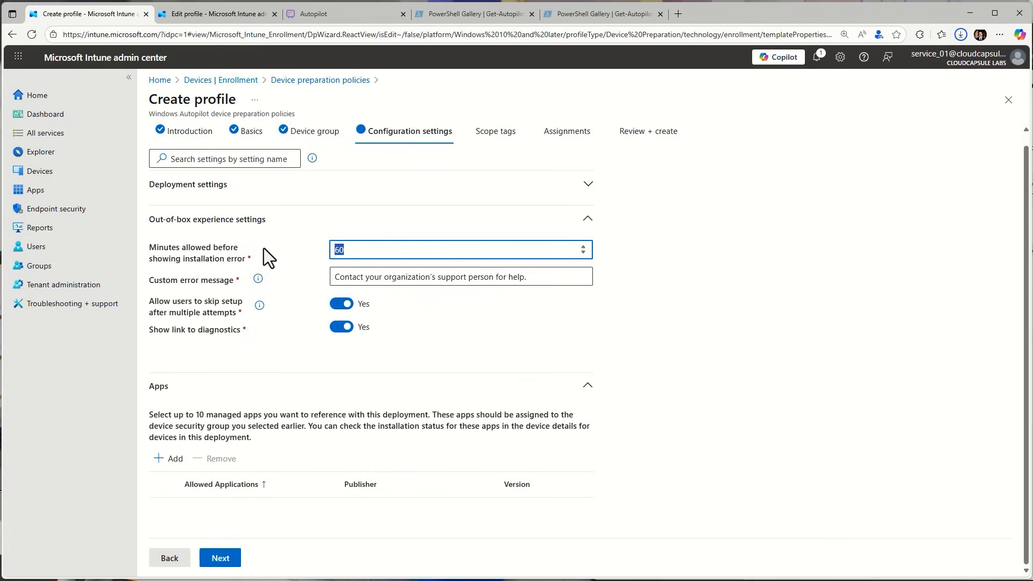
pyautogui.click(341, 251)
pyautogui.click(528, 275)
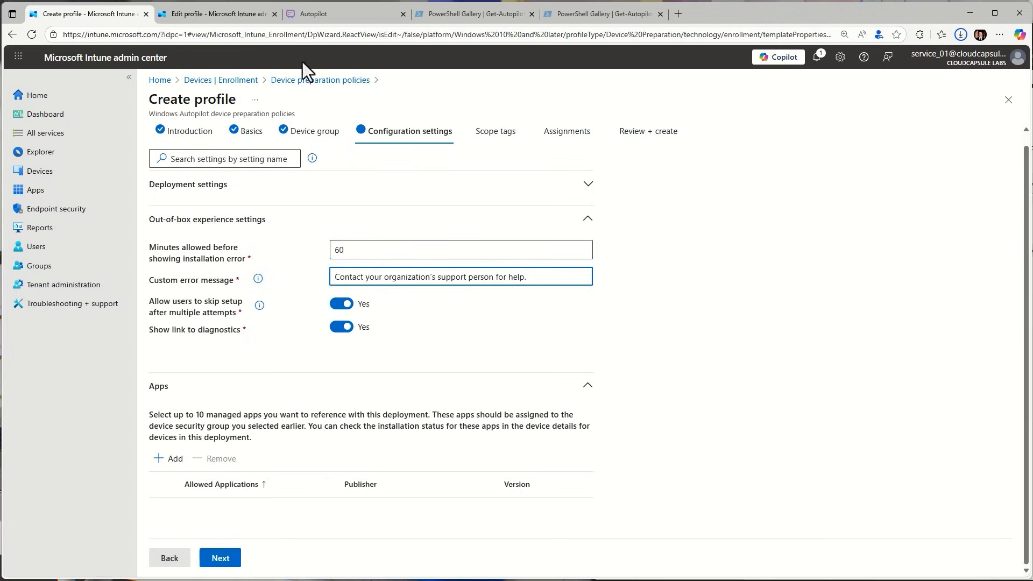
pyautogui.click(222, 14)
pyautogui.scroll(2, 354, 353)
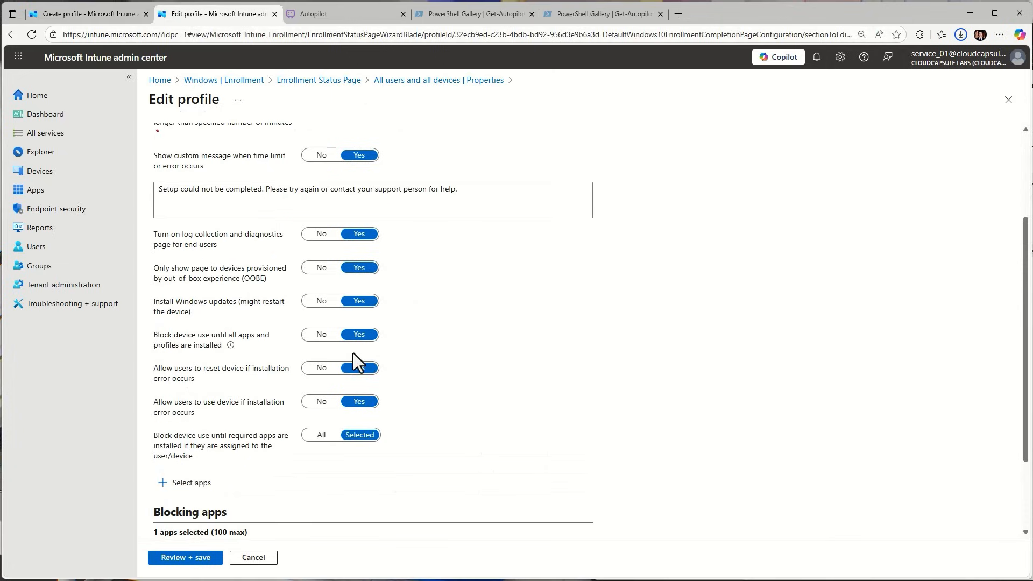
pyautogui.moveTo(446, 185); pyautogui.dragTo(120, 108)
# Return to the device preparation policy, collapse the Apps section and expand the Scripts section
pyautogui.click(82, 16)
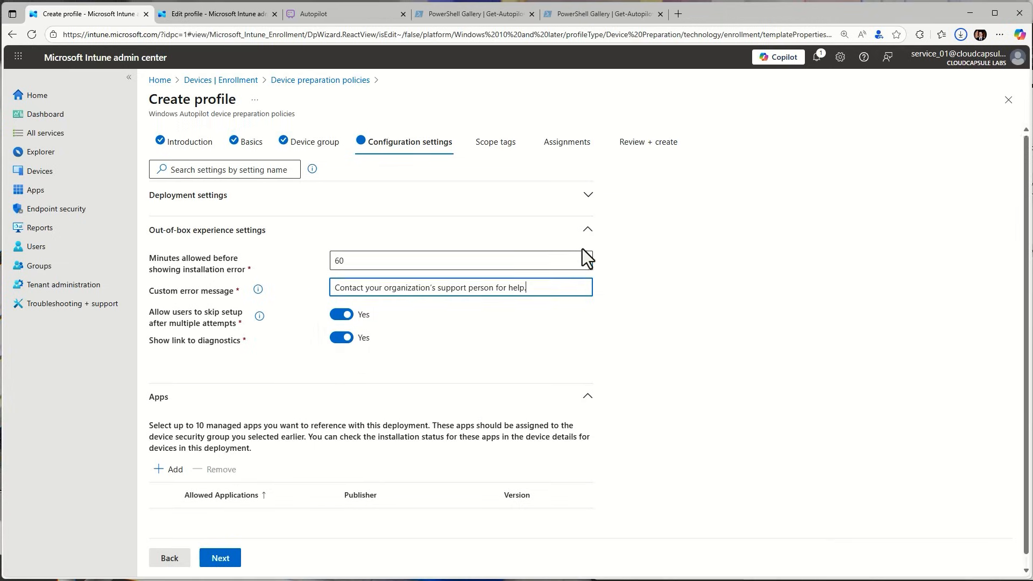
pyautogui.click(580, 389)
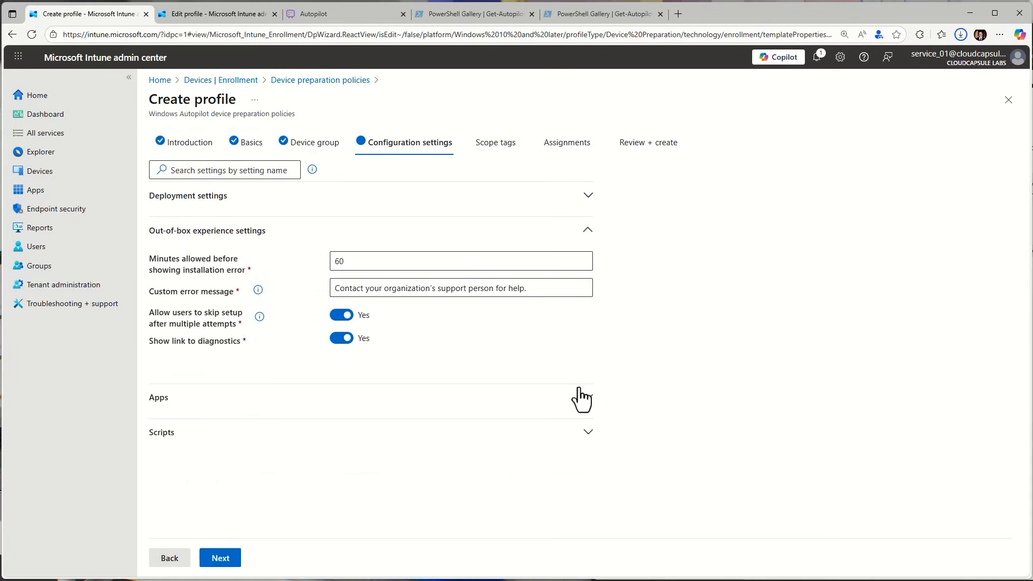
pyautogui.click(350, 433)
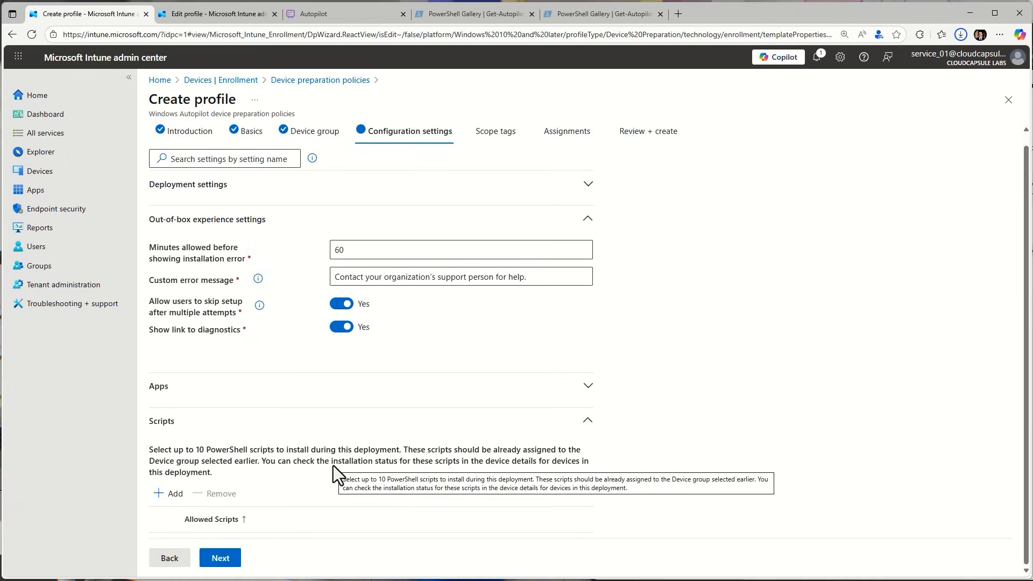
# In the enrollment status page profile, examine Install Windows updates, switching it to No and back to Yes
pyautogui.click(185, 15)
pyautogui.scroll(-3, 353, 292)
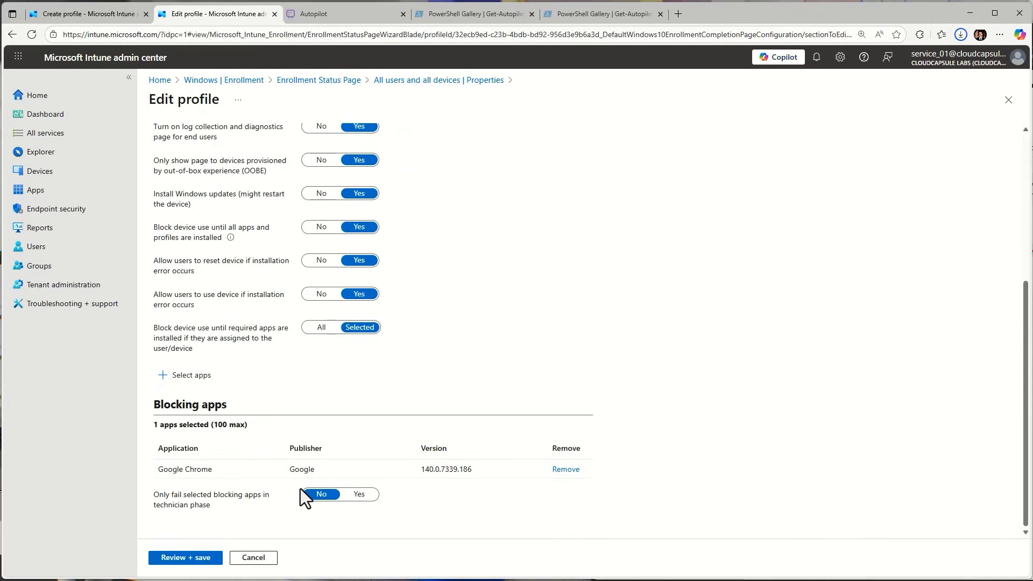
pyautogui.scroll(3, 211, 241)
pyautogui.scroll(-2, 309, 342)
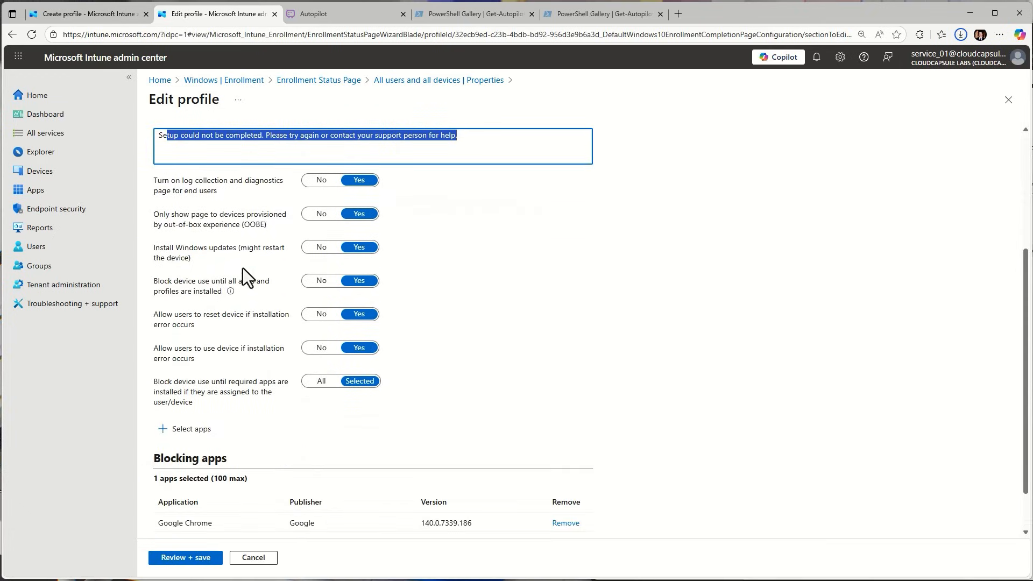
pyautogui.moveTo(202, 264); pyautogui.dragTo(146, 247)
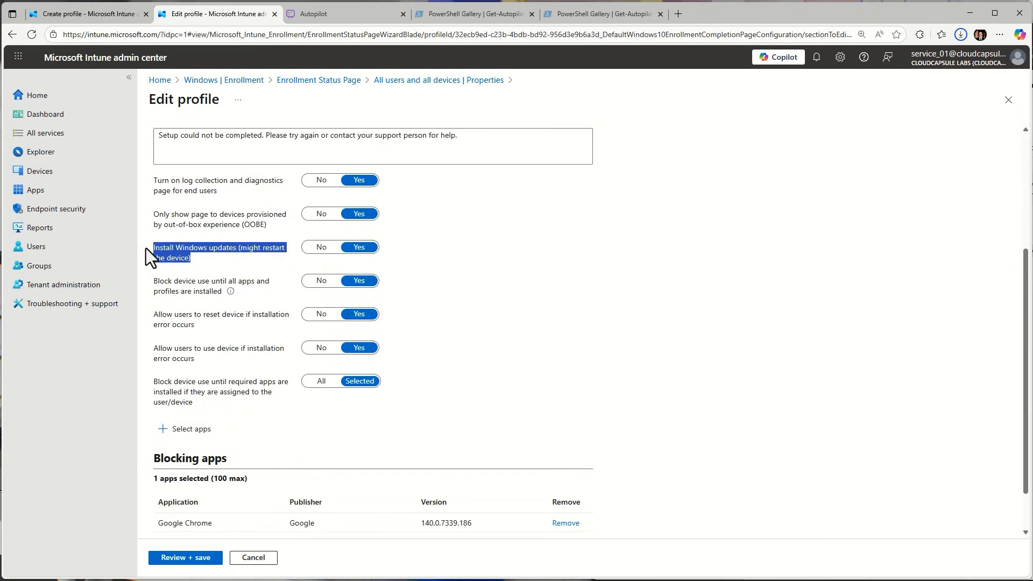
pyautogui.click(196, 260)
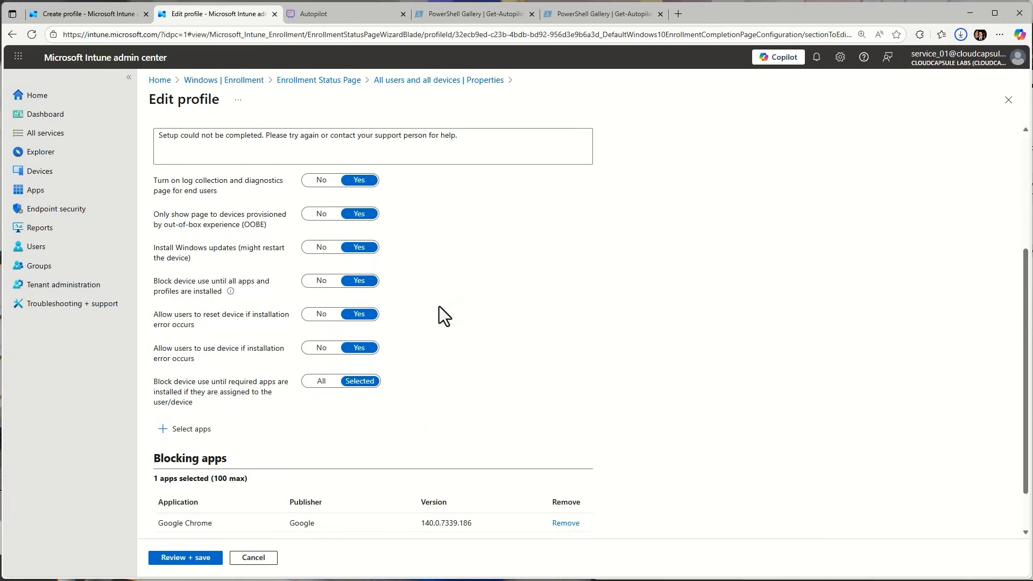
pyautogui.click(321, 250)
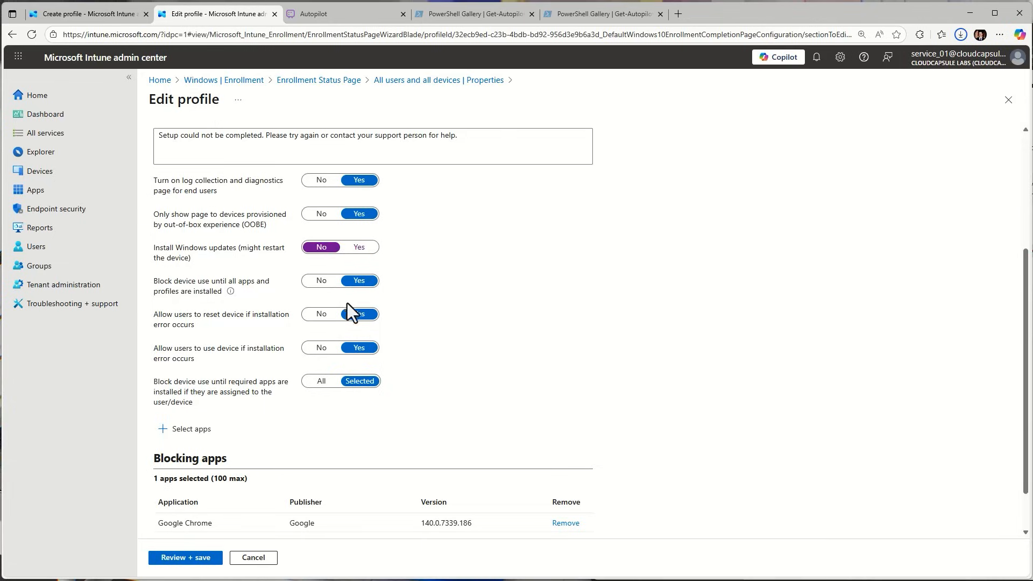
pyautogui.click(349, 248)
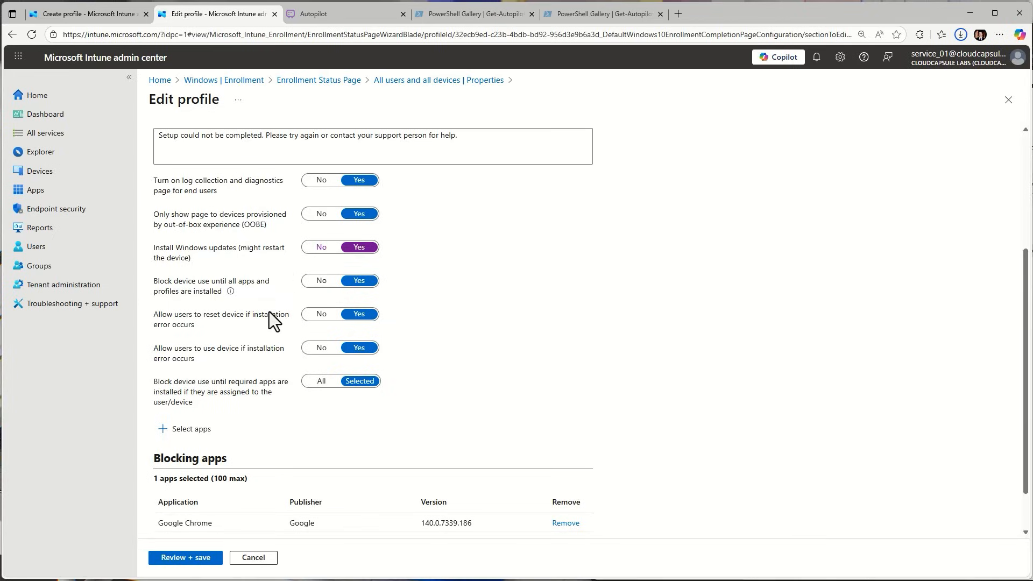
# Examine the profile's options that let users reset or use the device if an installation error occurs
pyautogui.moveTo(200, 327); pyautogui.dragTo(150, 311)
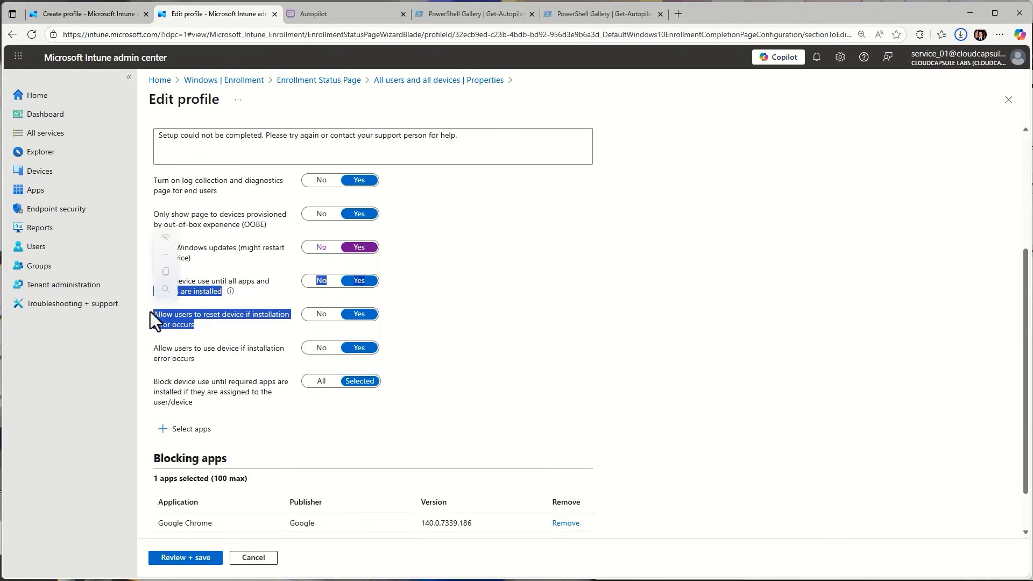
pyautogui.click(197, 352)
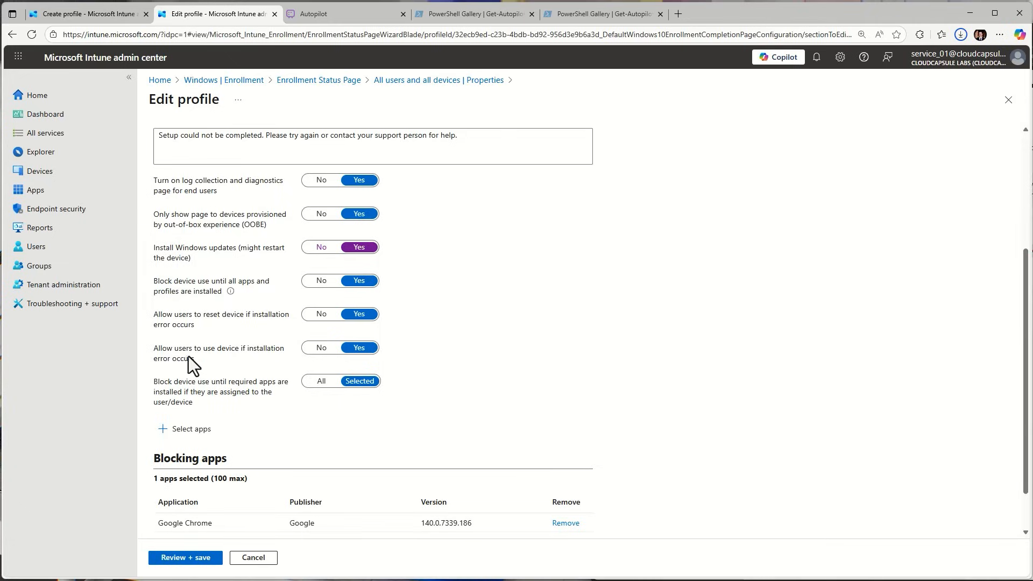
pyautogui.moveTo(185, 327); pyautogui.dragTo(151, 308)
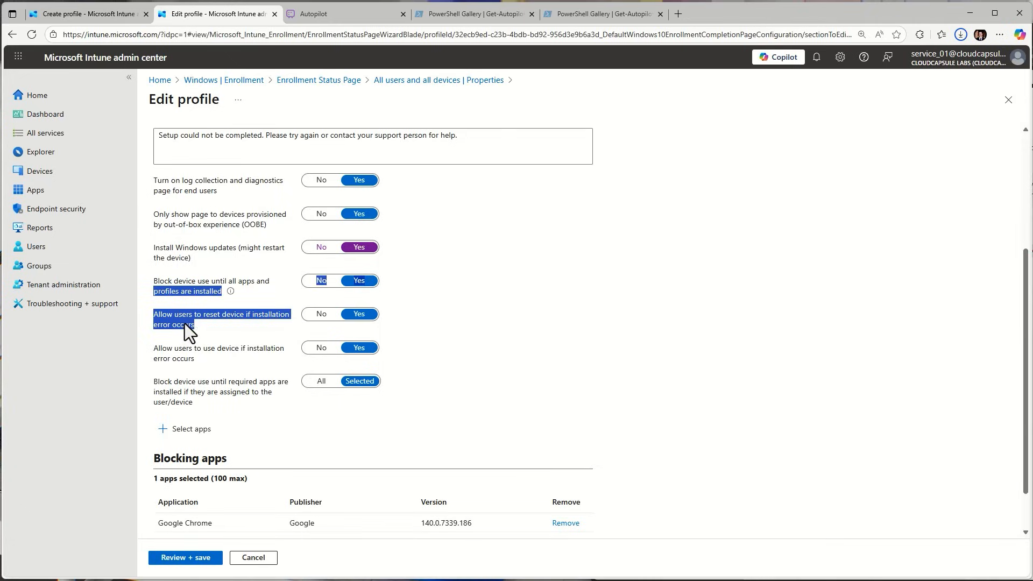
pyautogui.click(237, 337)
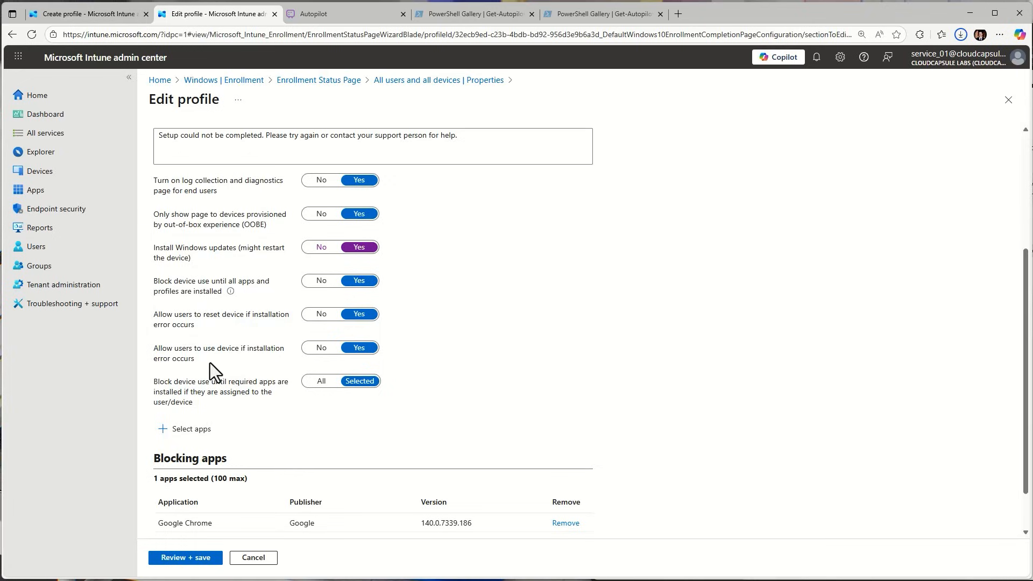
pyautogui.moveTo(196, 359); pyautogui.dragTo(145, 343)
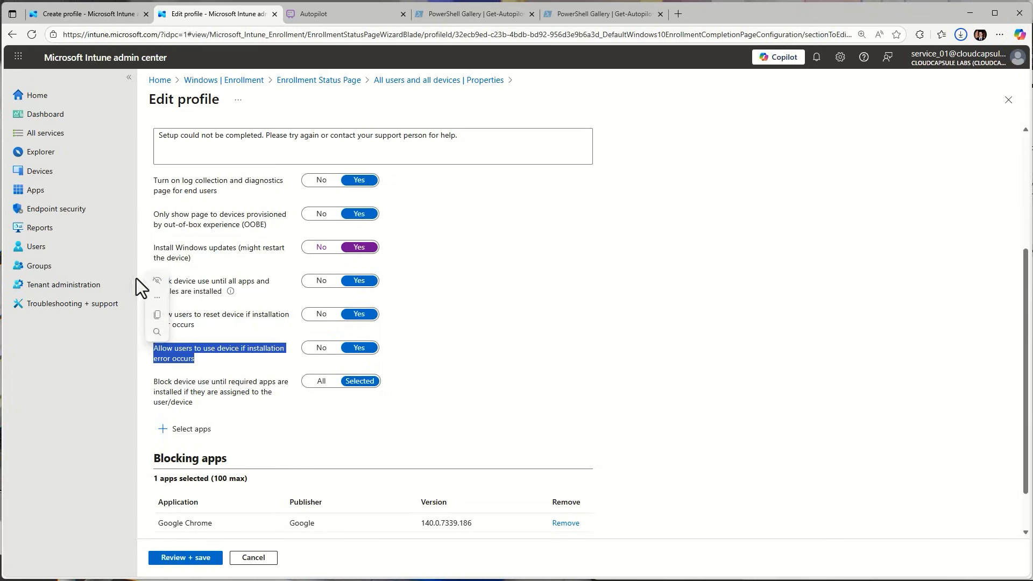
# In the device preparation policy, read the help for Allow users to skip setup after multiple attempts
pyautogui.click(77, 20)
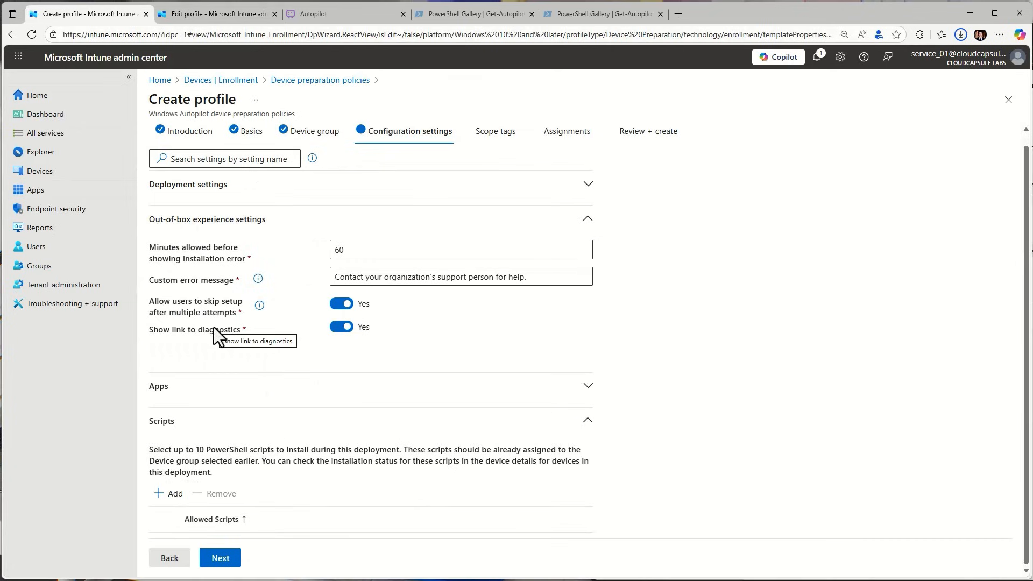
pyautogui.moveTo(242, 320); pyautogui.dragTo(186, 302)
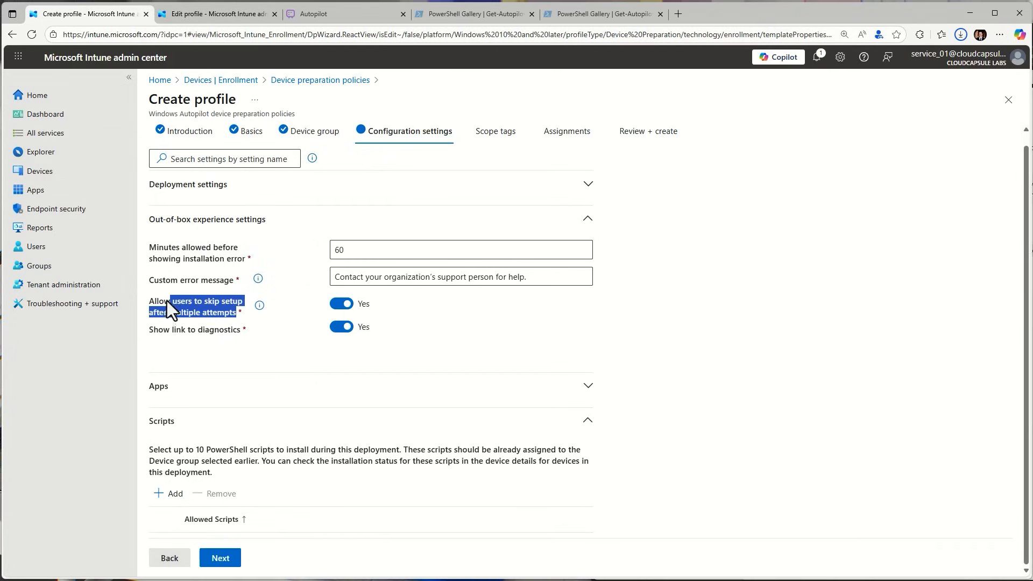
pyautogui.moveTo(261, 307)
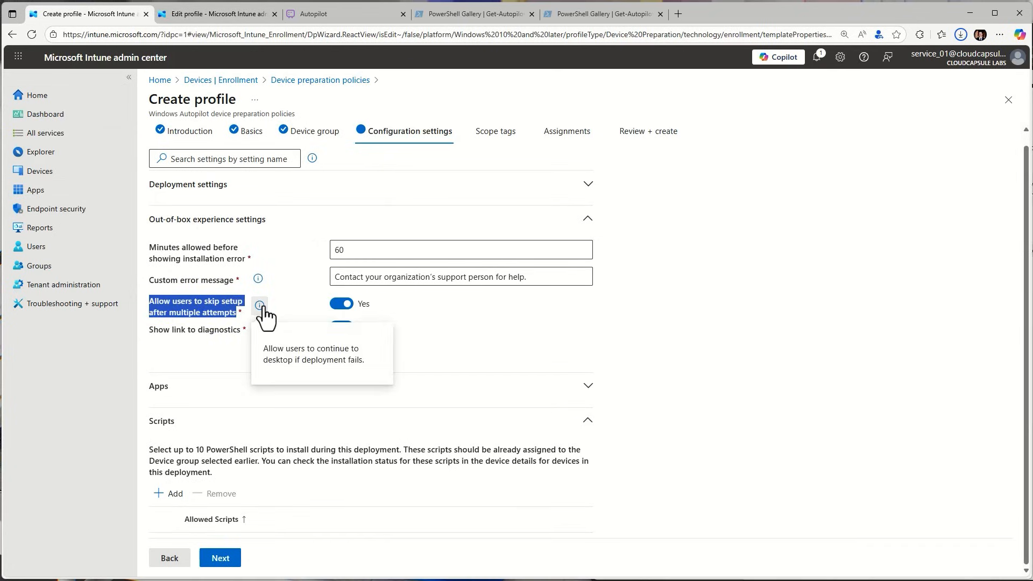
pyautogui.click(276, 308)
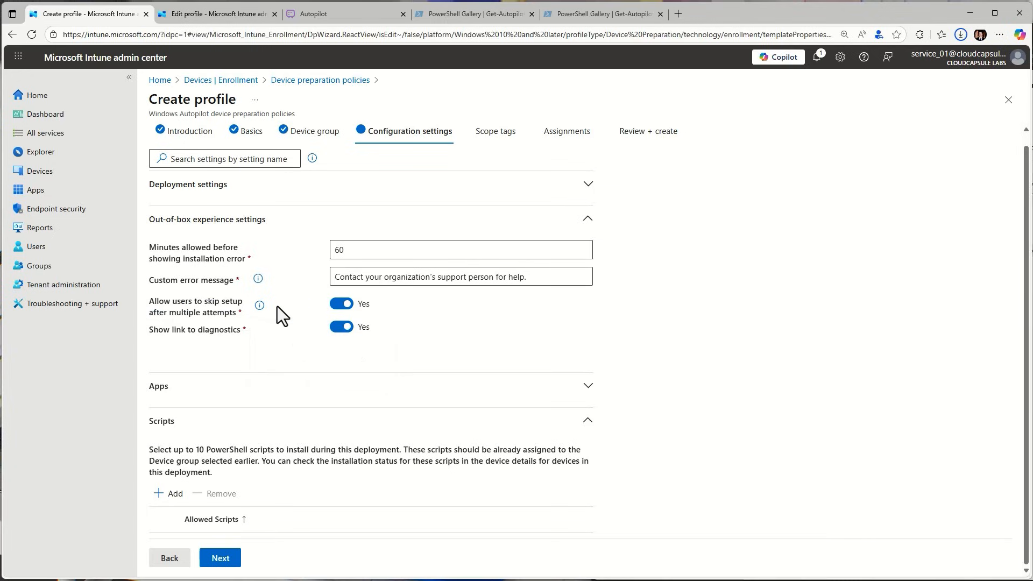
pyautogui.scroll(1, 263, 331)
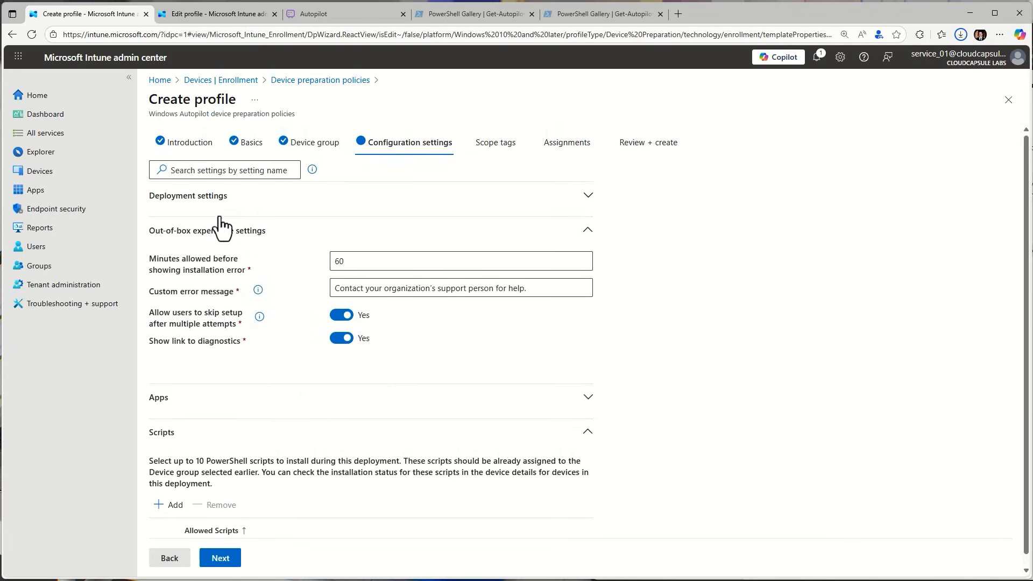
pyautogui.click(233, 242)
# Review the enrollment status page profile's settings, focusing on Show app and profile configuration progress
pyautogui.click(205, 13)
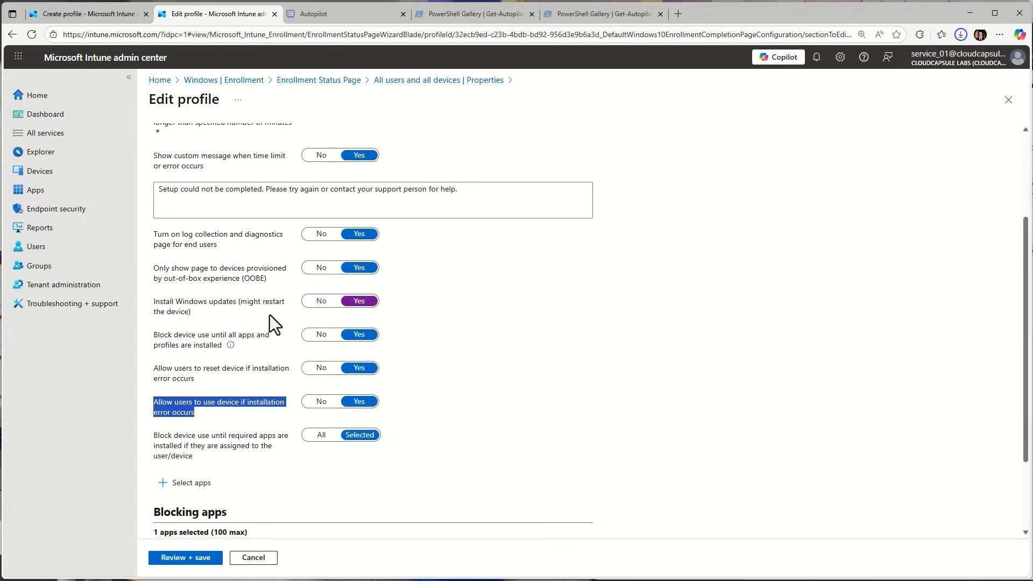
pyautogui.scroll(3, 269, 315)
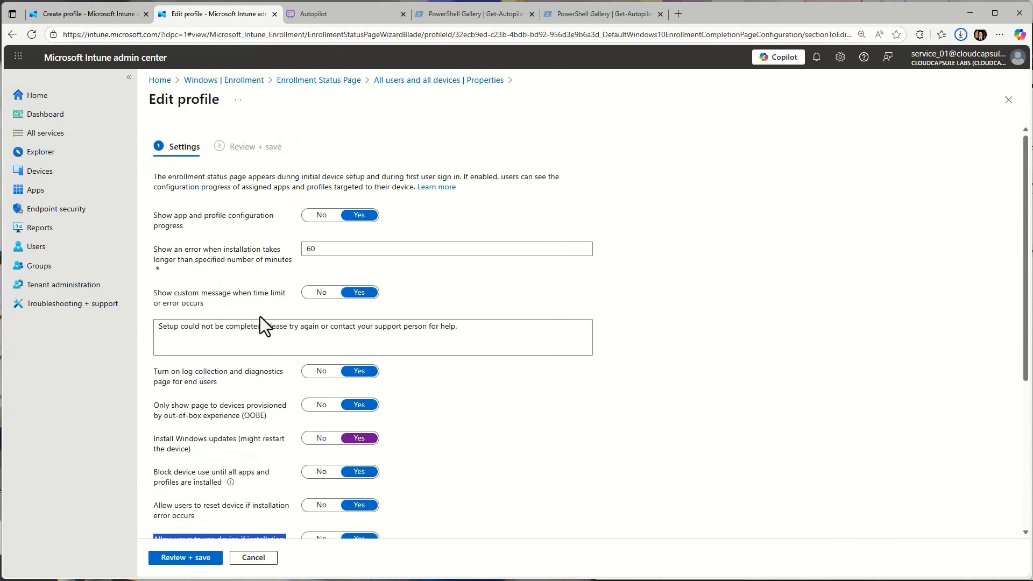
pyautogui.scroll(-3, 299, 291)
pyautogui.scroll(3, 299, 310)
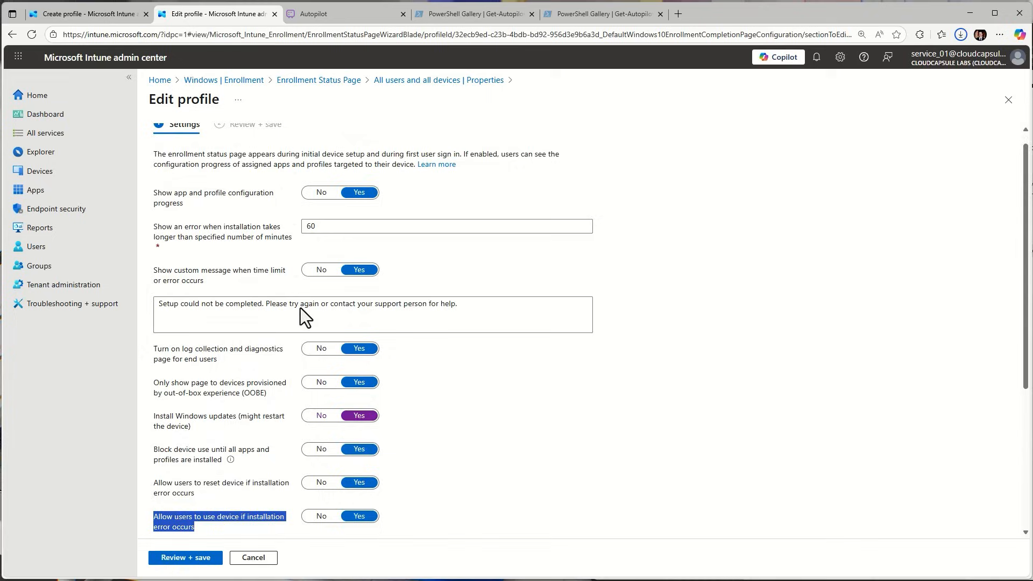
pyautogui.moveTo(205, 220); pyautogui.dragTo(129, 205)
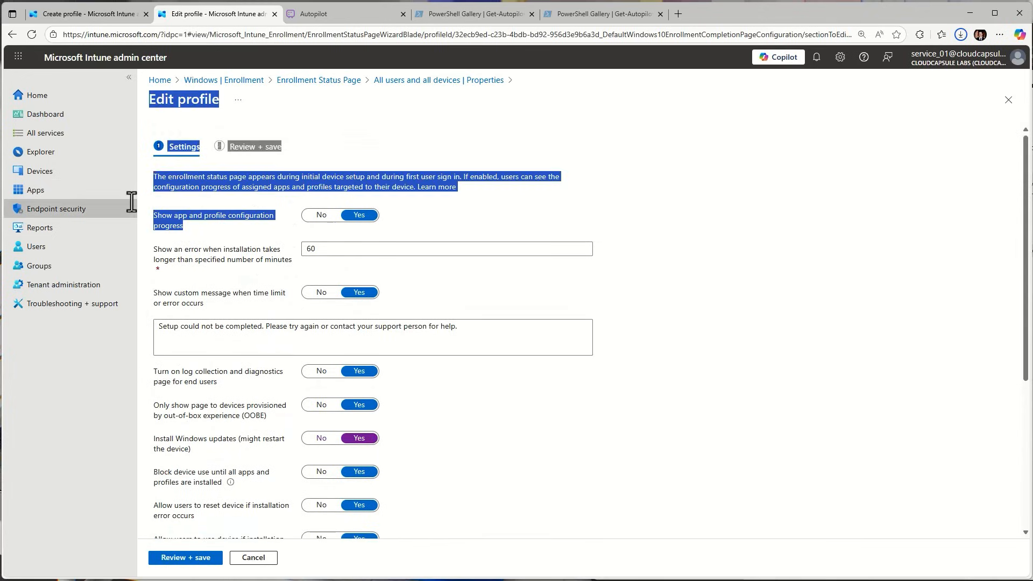
pyautogui.click(199, 241)
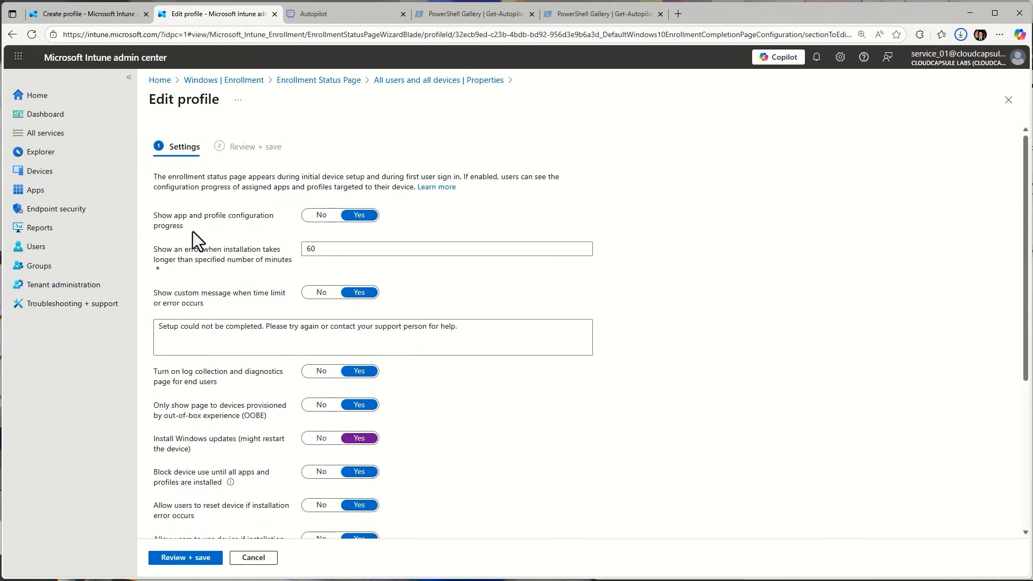
pyautogui.moveTo(192, 230); pyautogui.dragTo(154, 215)
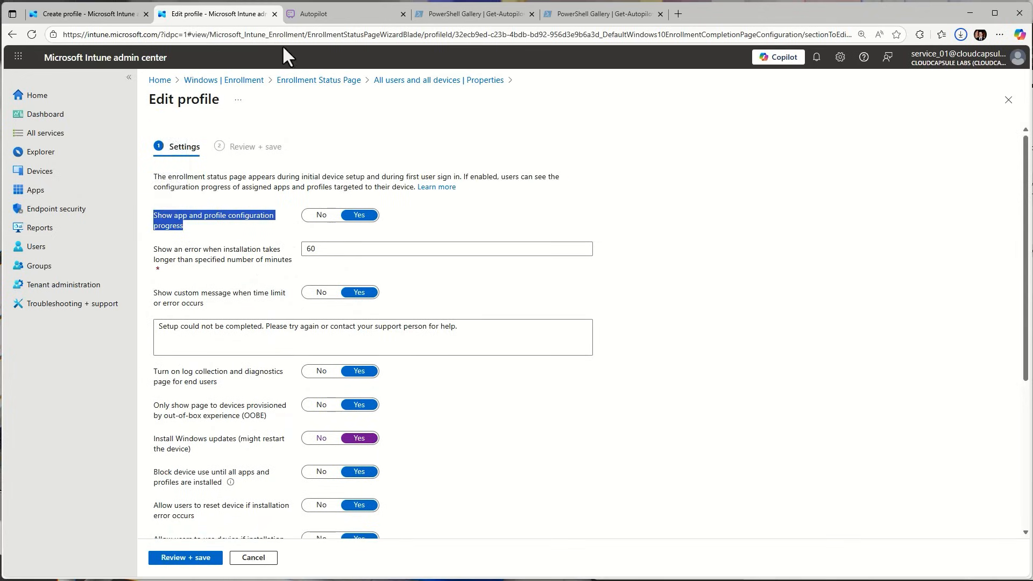
# Switch to the Autopilot board in Whimsical and bring the two "Setting up for work or school" screens into view side by side
pyautogui.click(315, 13)
pyautogui.press('space')
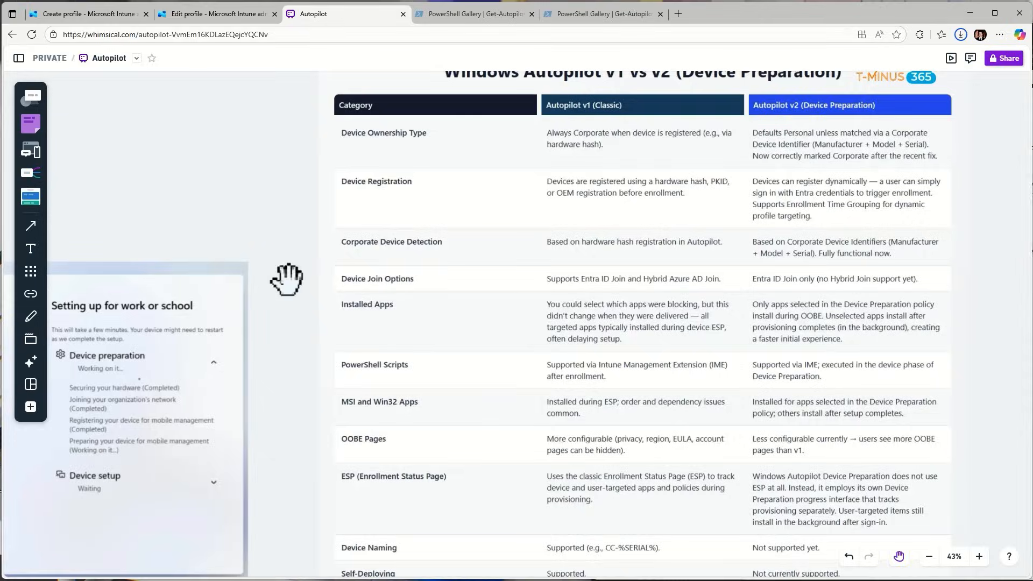
pyautogui.moveTo(309, 275); pyautogui.dragTo(738, 86)
pyautogui.moveTo(662, 256); pyautogui.dragTo(672, 166)
pyautogui.moveTo(439, 330); pyautogui.dragTo(464, 239)
pyautogui.scroll(-3, 480, 288)
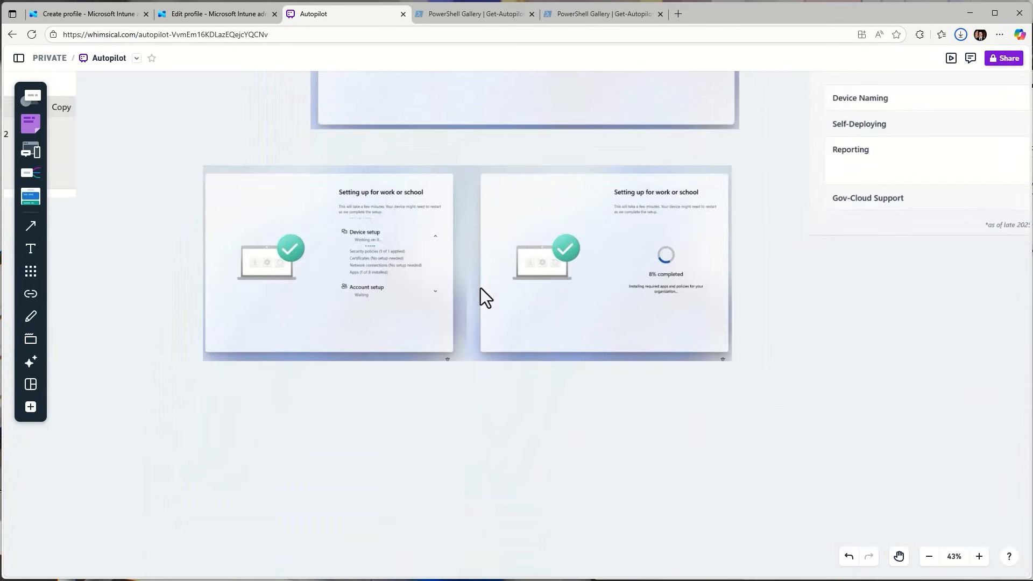
# Compare the two "Setting up for work or school" screens with the enrollment status page's Show app and profile configuration progress setting
pyautogui.scroll(4, 480, 289)
pyautogui.moveTo(476, 330); pyautogui.dragTo(508, 386)
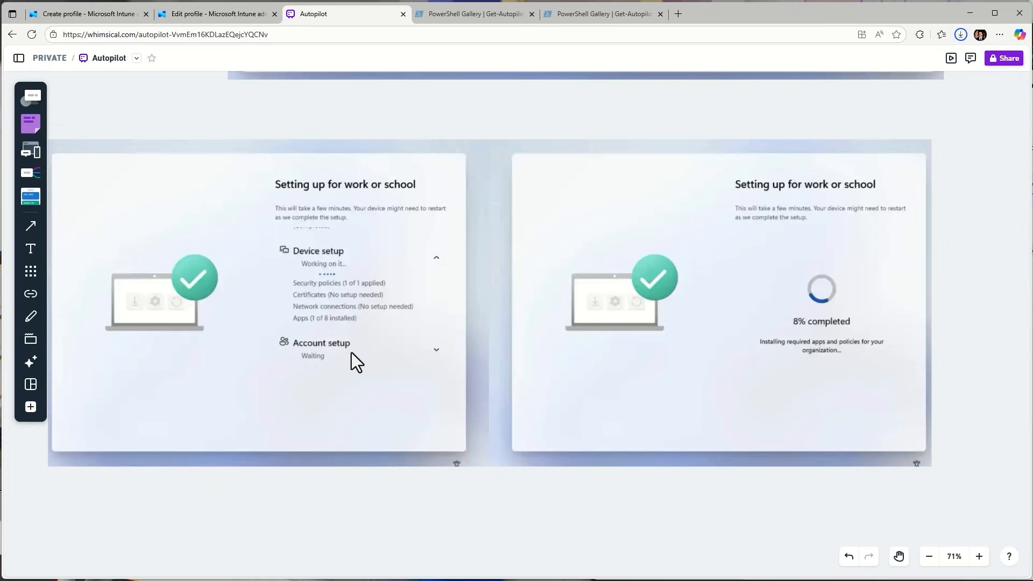
pyautogui.click(120, 19)
pyautogui.click(208, 14)
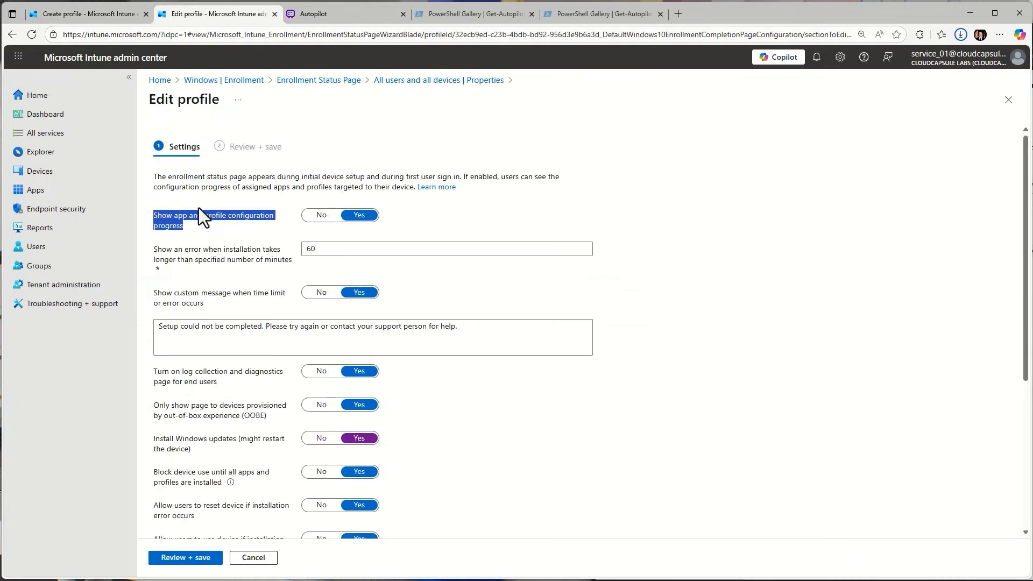
pyautogui.moveTo(199, 219); pyautogui.dragTo(171, 214)
pyautogui.click(338, 15)
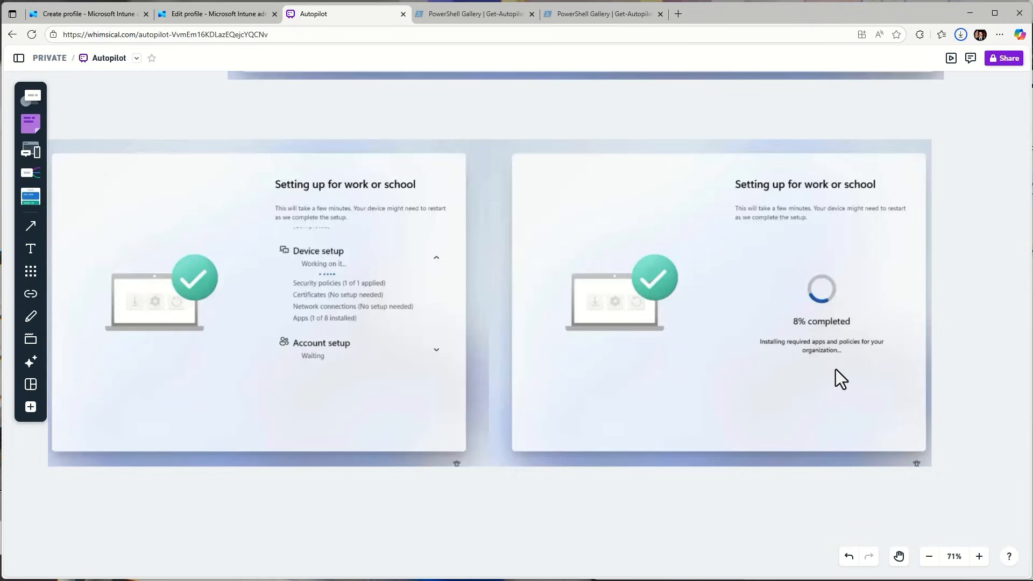
pyautogui.click(167, 17)
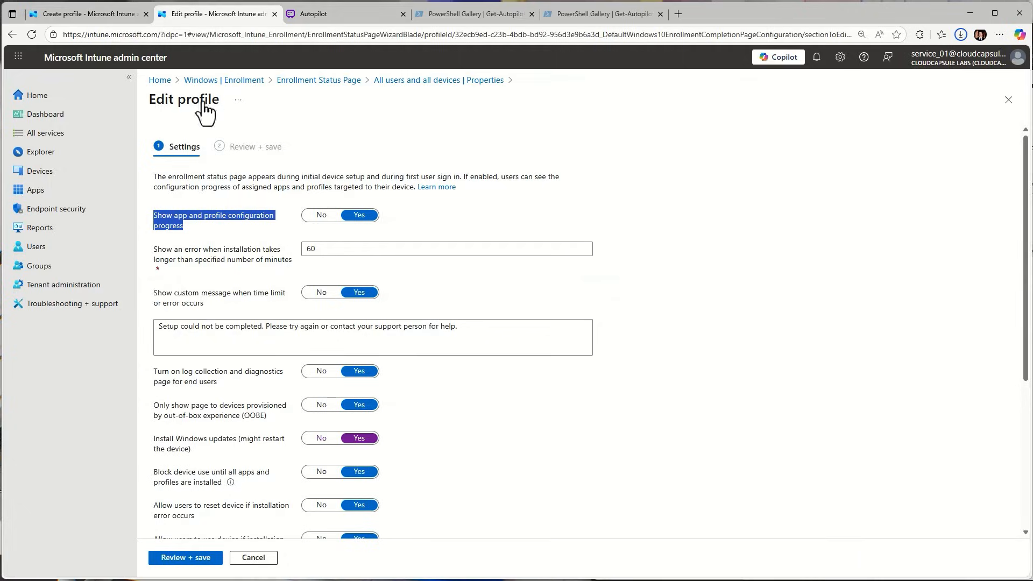
pyautogui.click(322, 15)
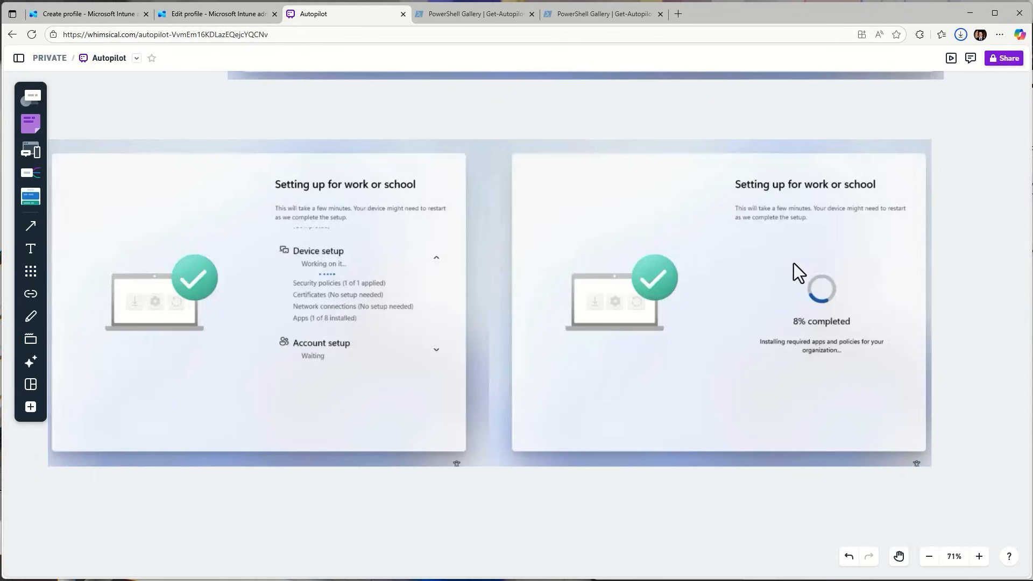
# Return to the device preparation policy's configuration settings and add Google Chrome and M365 apps as allowed applications
pyautogui.click(81, 14)
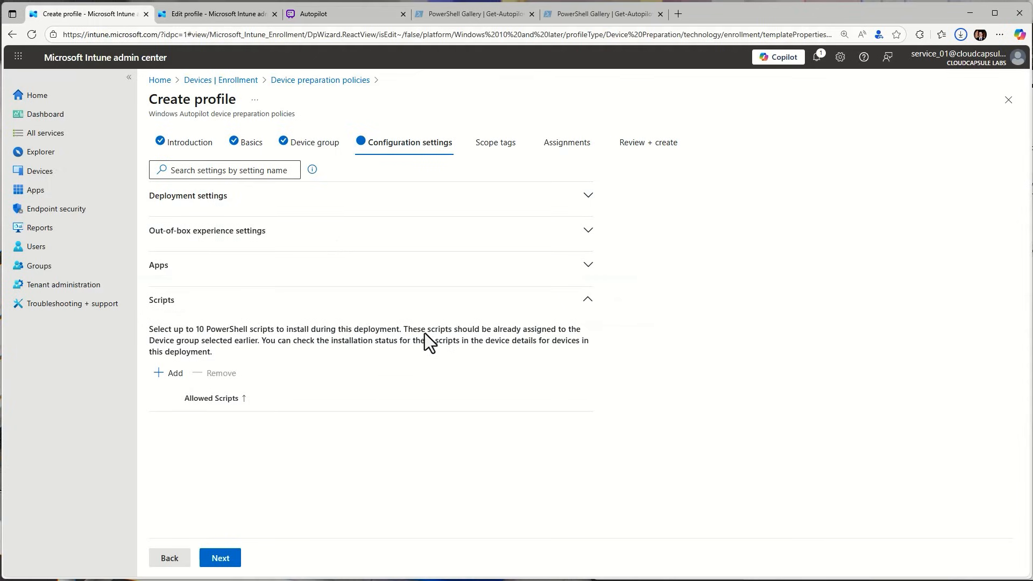
pyautogui.click(421, 305)
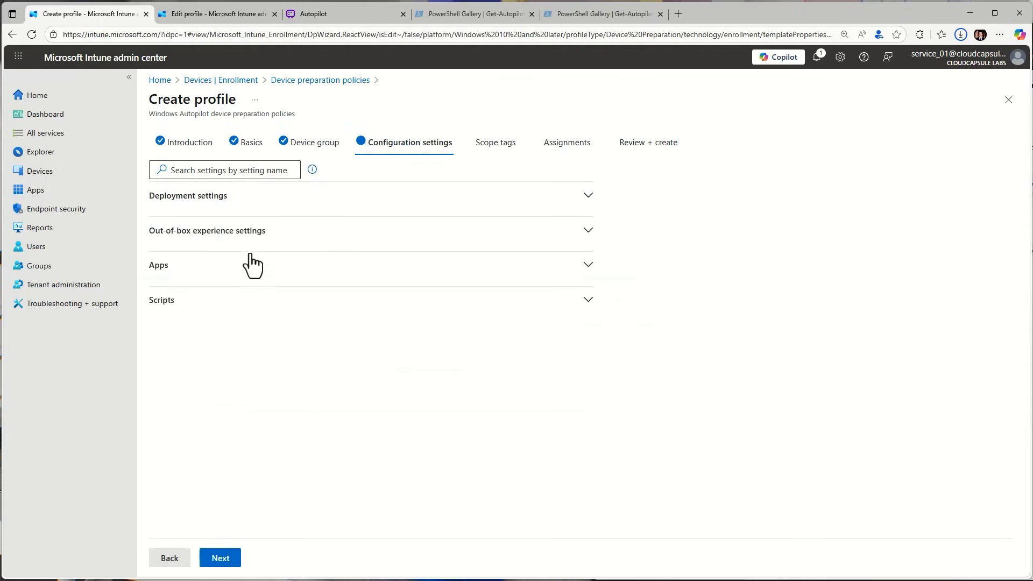
pyautogui.click(288, 311)
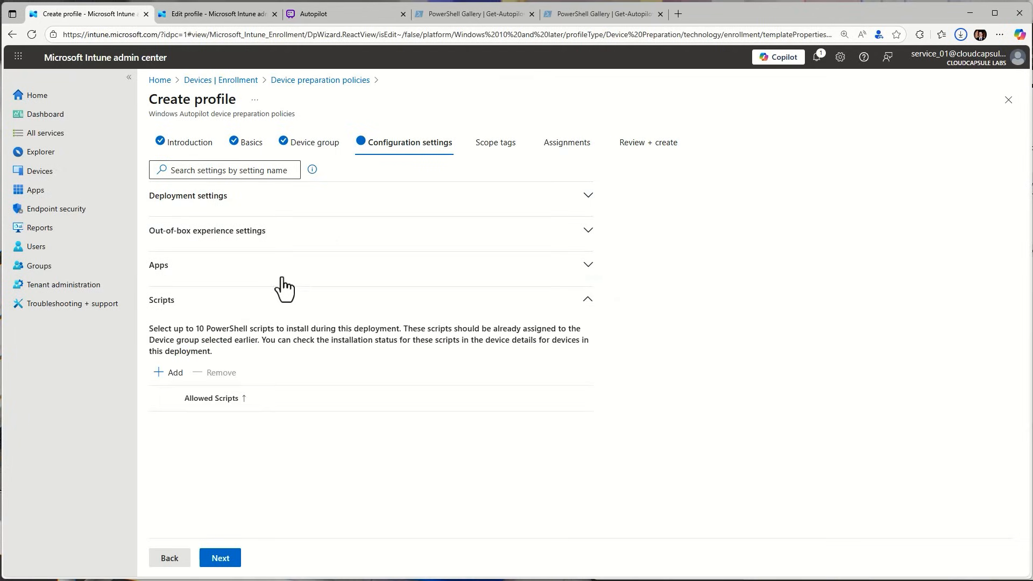
pyautogui.click(341, 276)
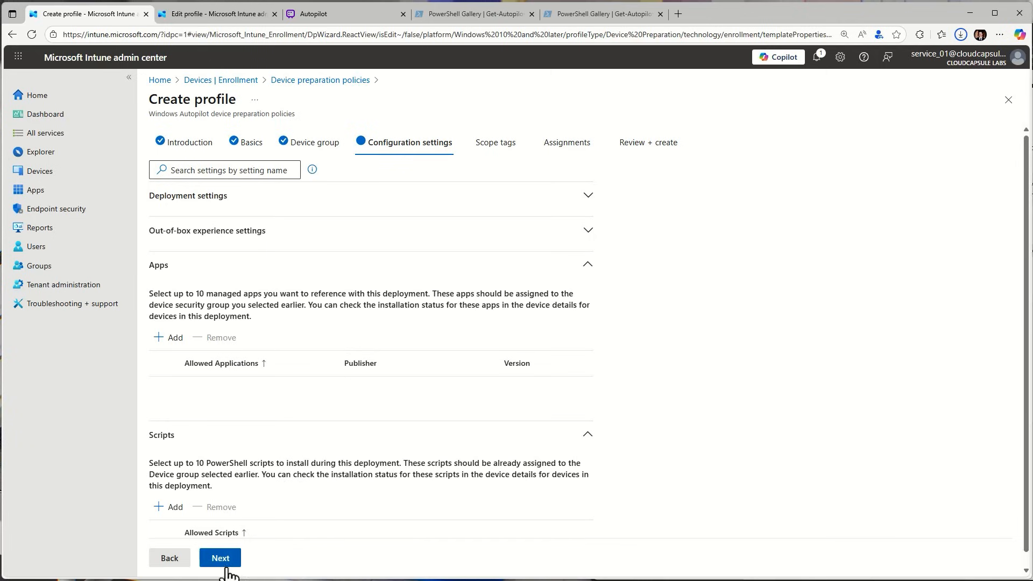
pyautogui.click(168, 338)
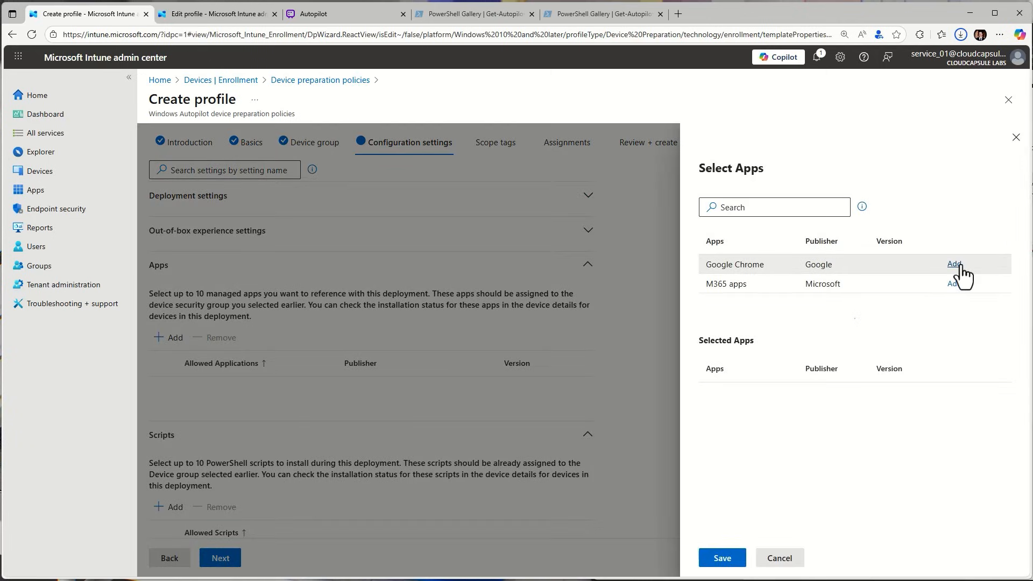
pyautogui.click(954, 264)
pyautogui.click(954, 283)
pyautogui.click(722, 558)
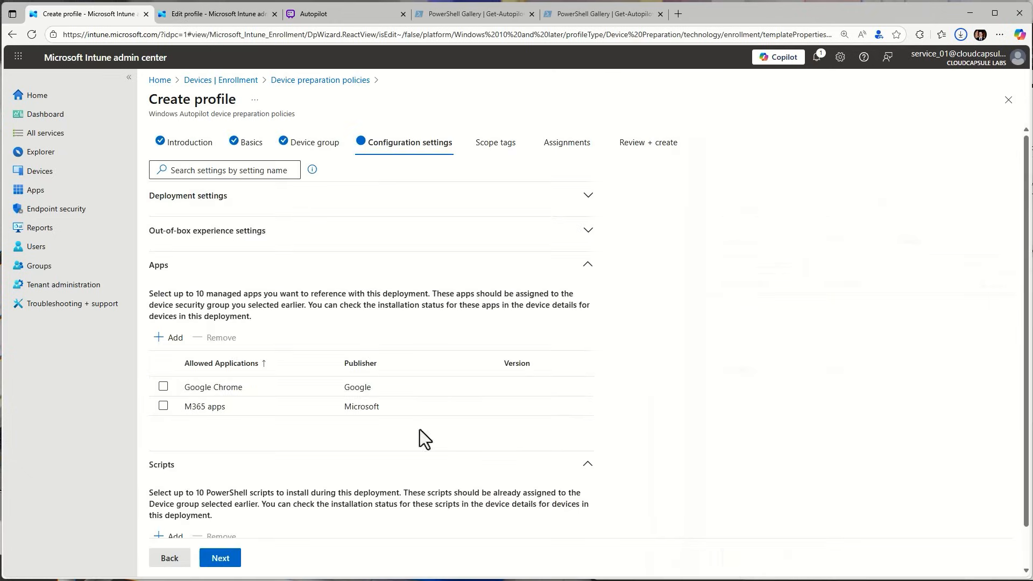
# Check which PowerShell scripts can be added to the device preparation policy, without selecting any
pyautogui.scroll(-1, 269, 483)
pyautogui.click(167, 493)
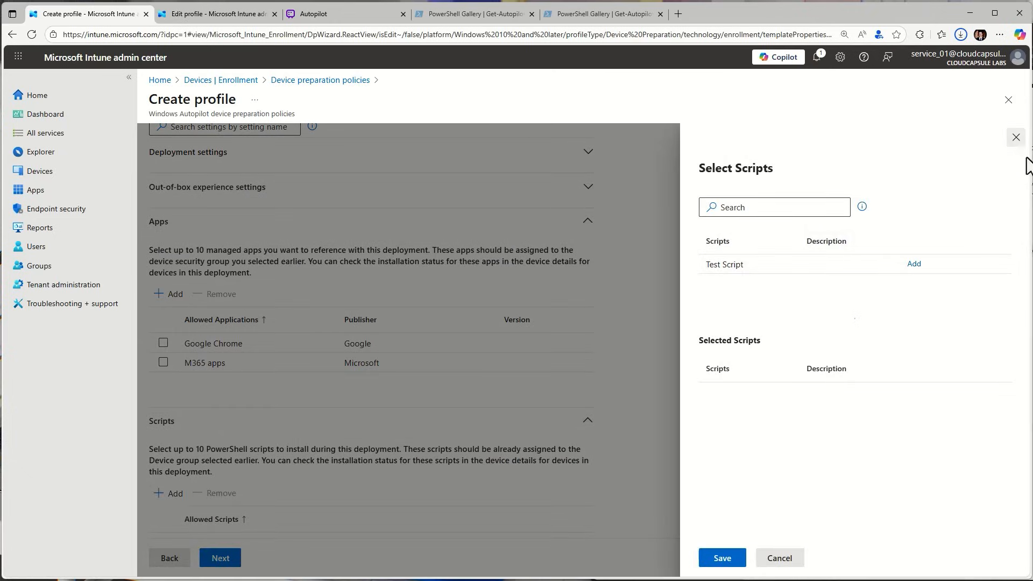
pyautogui.click(1016, 137)
# Keep the scope tags as they are, assign the policy to the AutoPilot Device Prep group, and continue to the Review + create stage
pyautogui.click(226, 559)
pyautogui.click(229, 560)
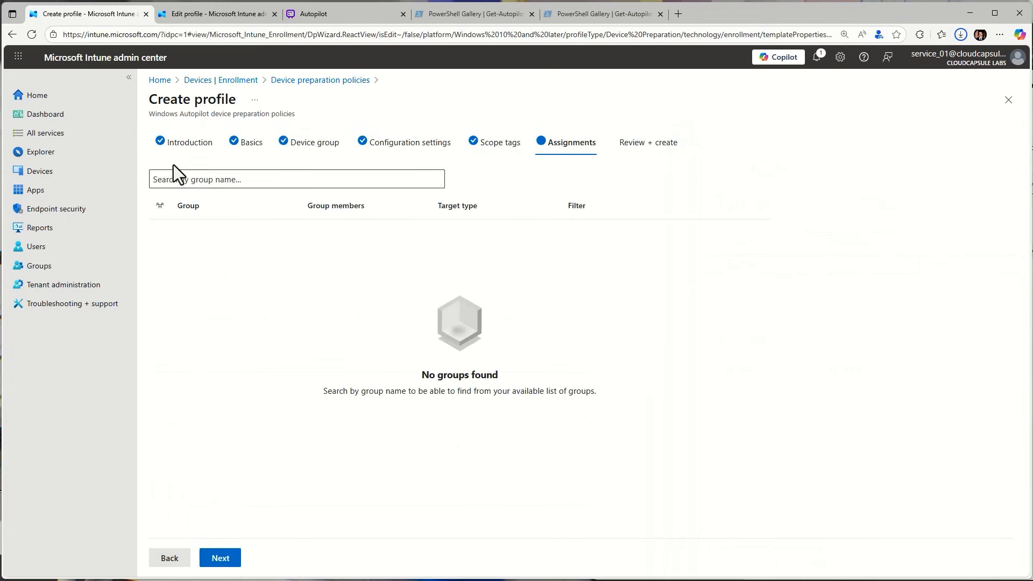
pyautogui.click(237, 180)
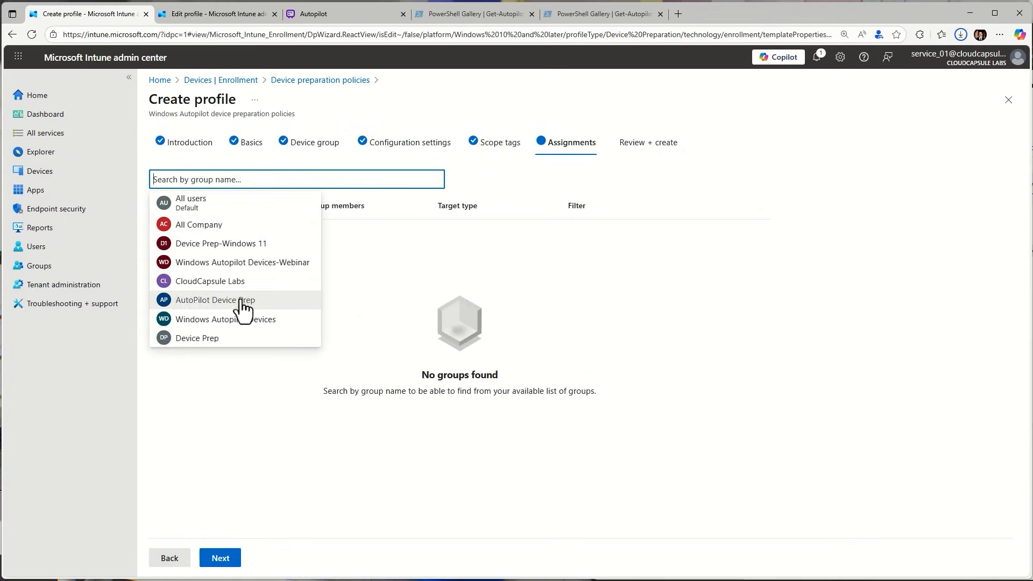
pyautogui.click(210, 303)
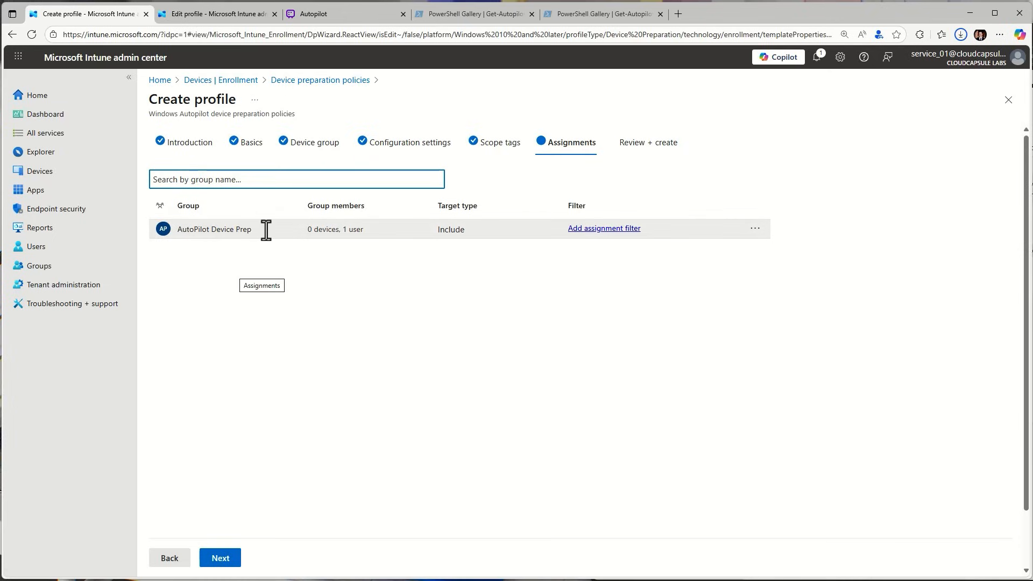
pyautogui.moveTo(362, 231); pyautogui.dragTo(343, 231)
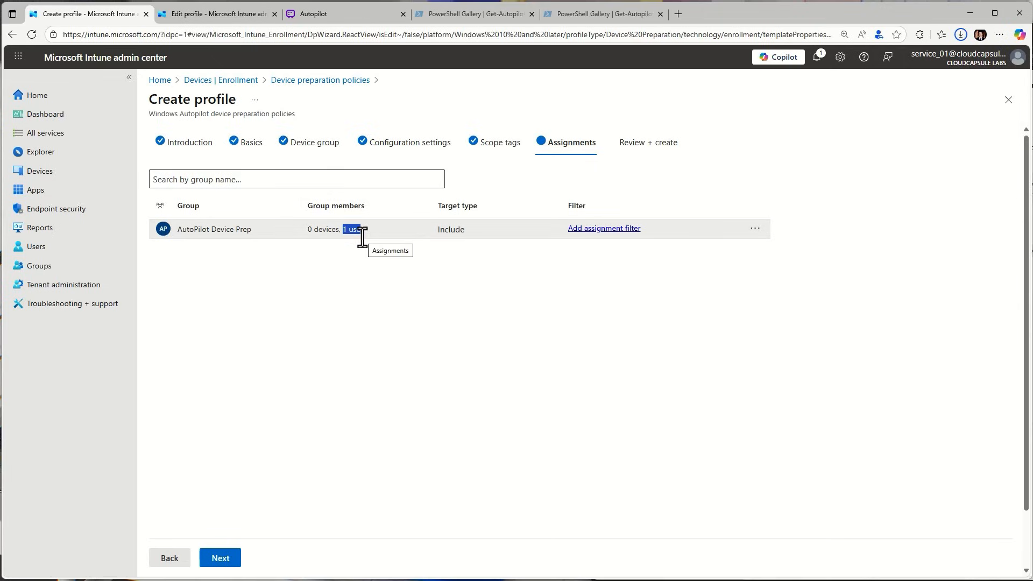
pyautogui.click(370, 293)
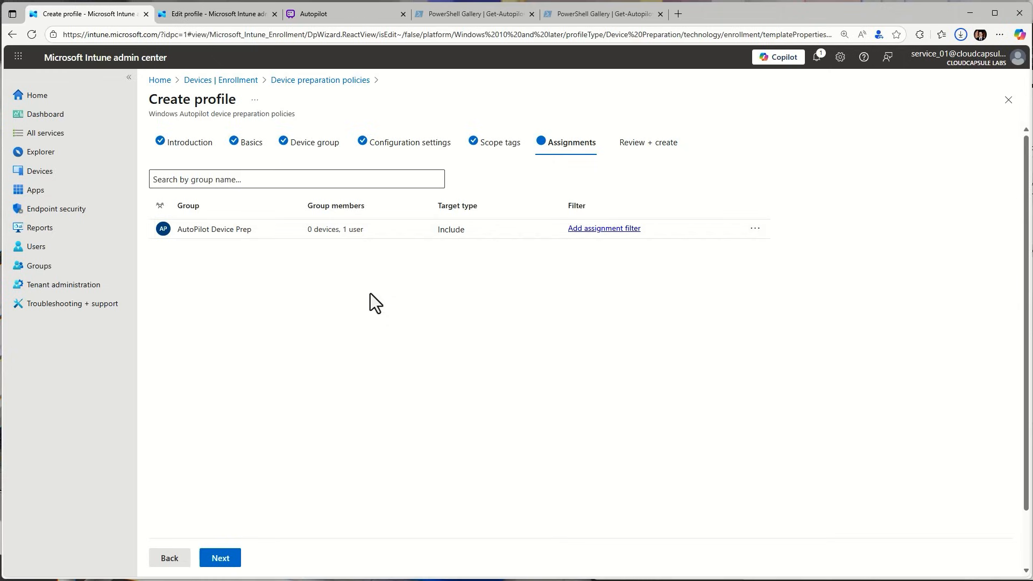
pyautogui.click(226, 562)
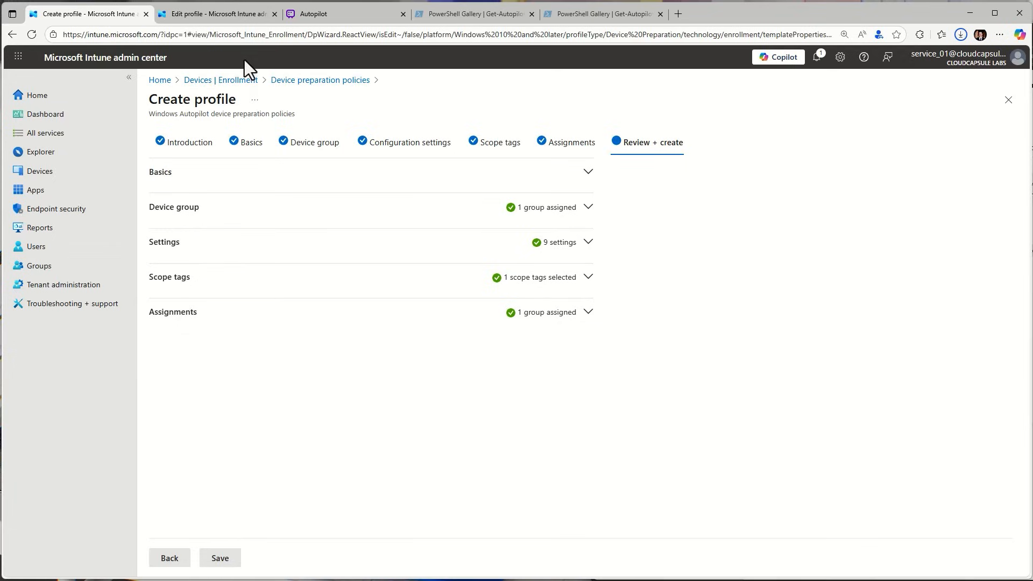
# Switch to the Autopilot board in Whimsical and bring the Windows Autopilot v1 vs v2 comparison table into view
pyautogui.click(315, 21)
pyautogui.moveTo(892, 270); pyautogui.dragTo(678, 346)
pyautogui.scroll(-5, 689, 279)
pyautogui.moveTo(850, 216); pyautogui.dragTo(499, 418)
pyautogui.scroll(4, 535, 349)
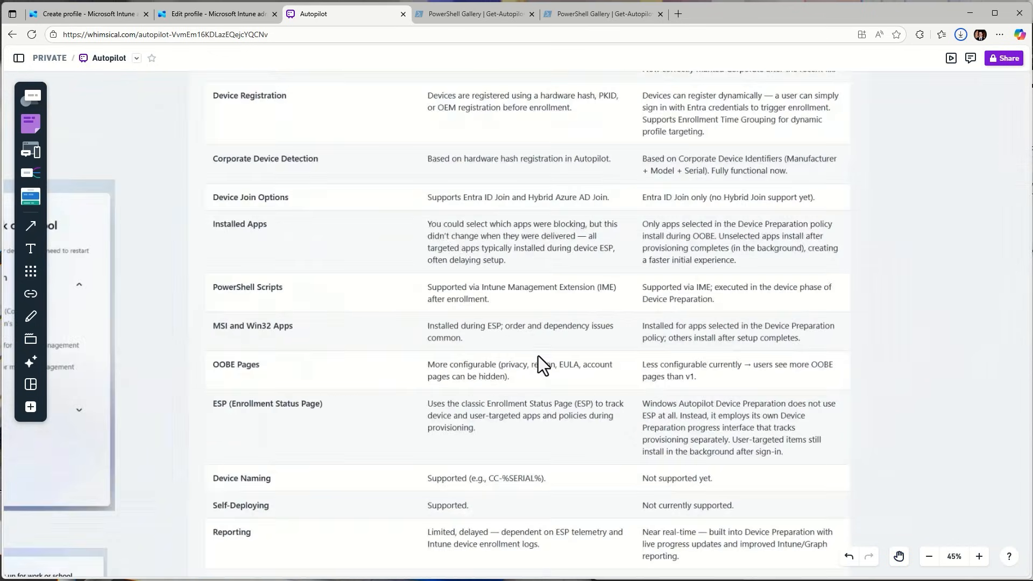
pyautogui.moveTo(427, 203); pyautogui.dragTo(495, 288)
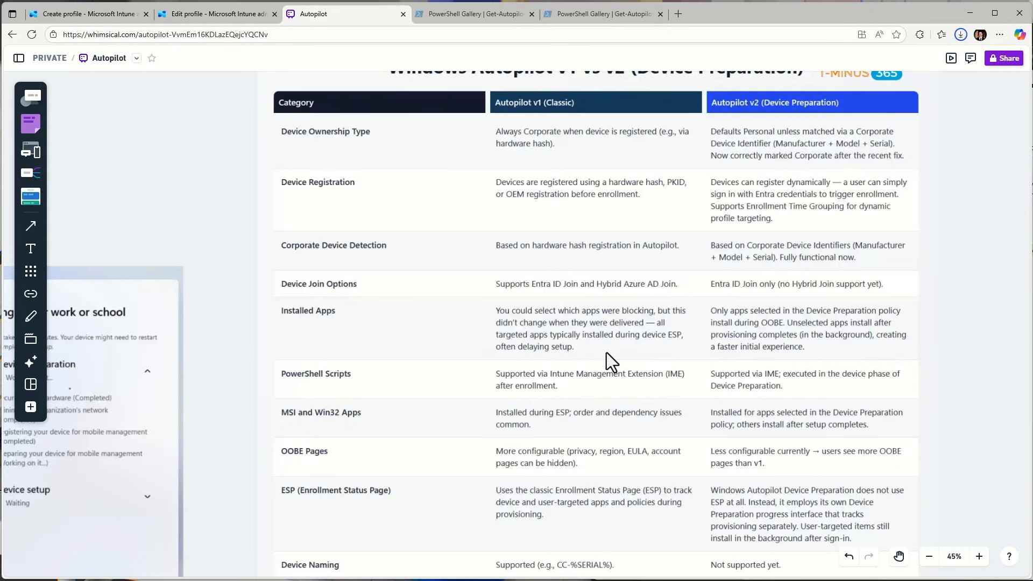
# Examine how Autopilot v1 and v2 differ for installed apps, PowerShell scripts, MSI and Win32 apps, and OOBE pages
pyautogui.scroll(-1, 599, 343)
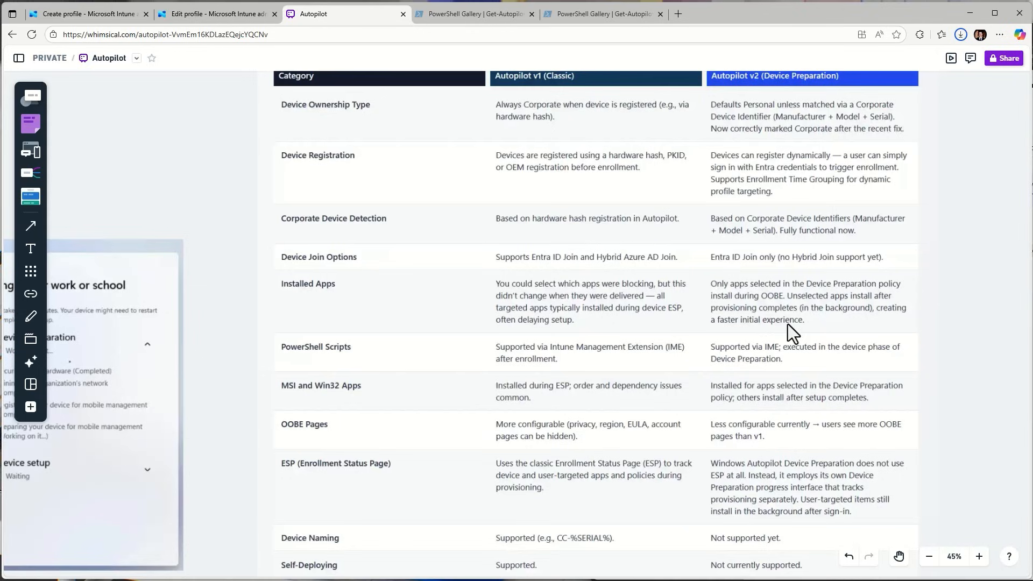
pyautogui.scroll(-1, 787, 324)
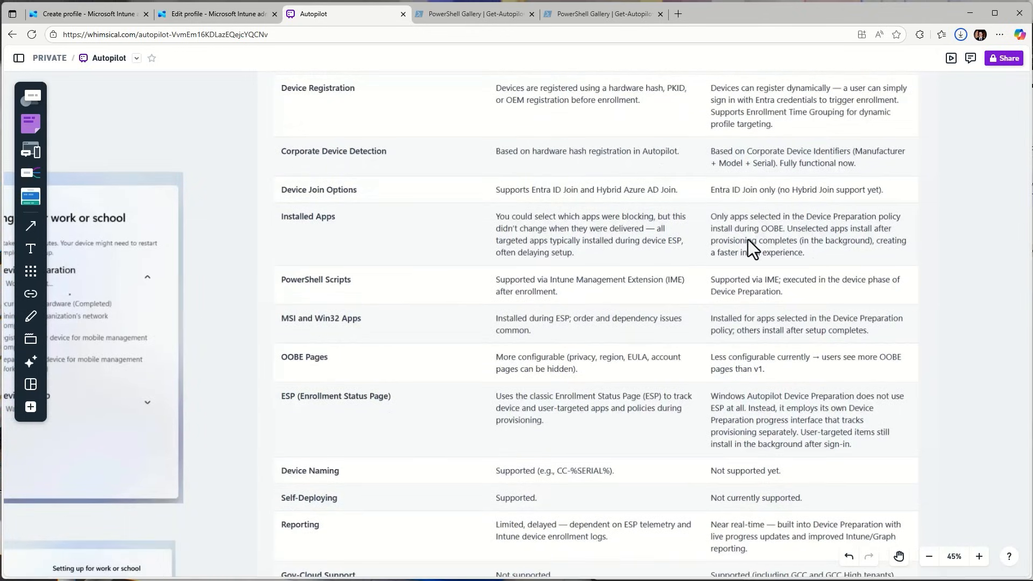
pyautogui.scroll(1, 736, 292)
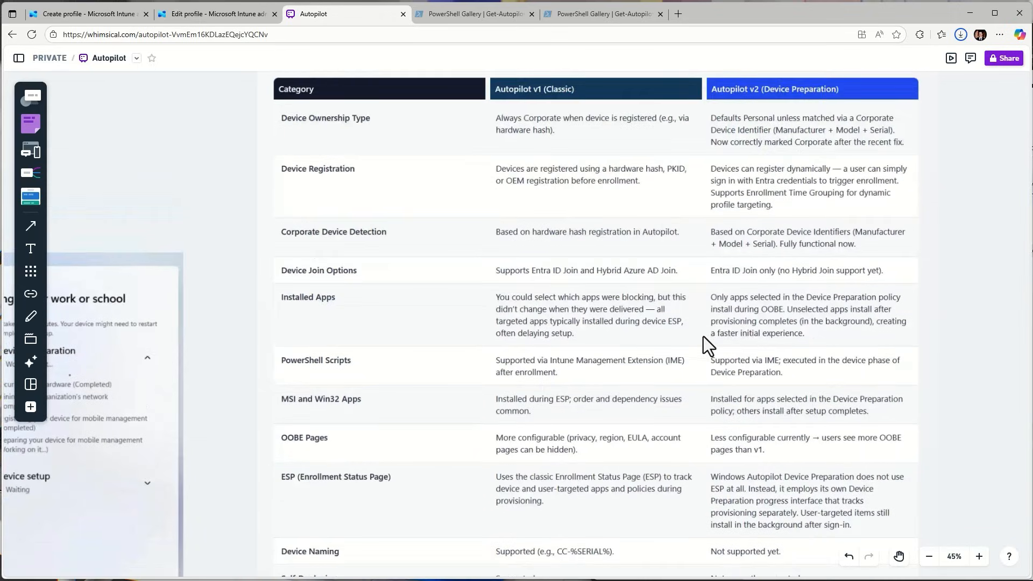
pyautogui.scroll(1, 703, 337)
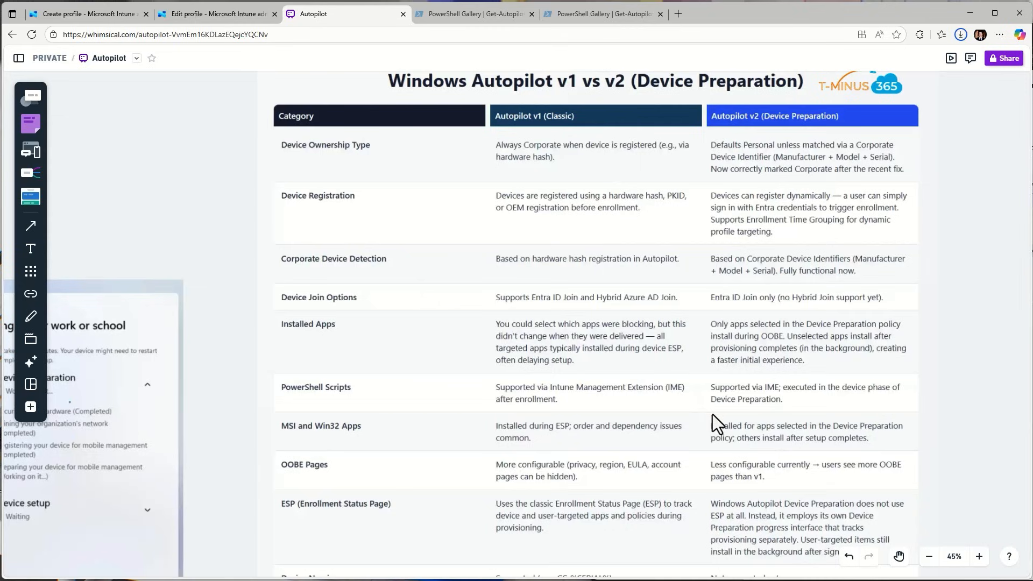
pyautogui.scroll(-1, 632, 353)
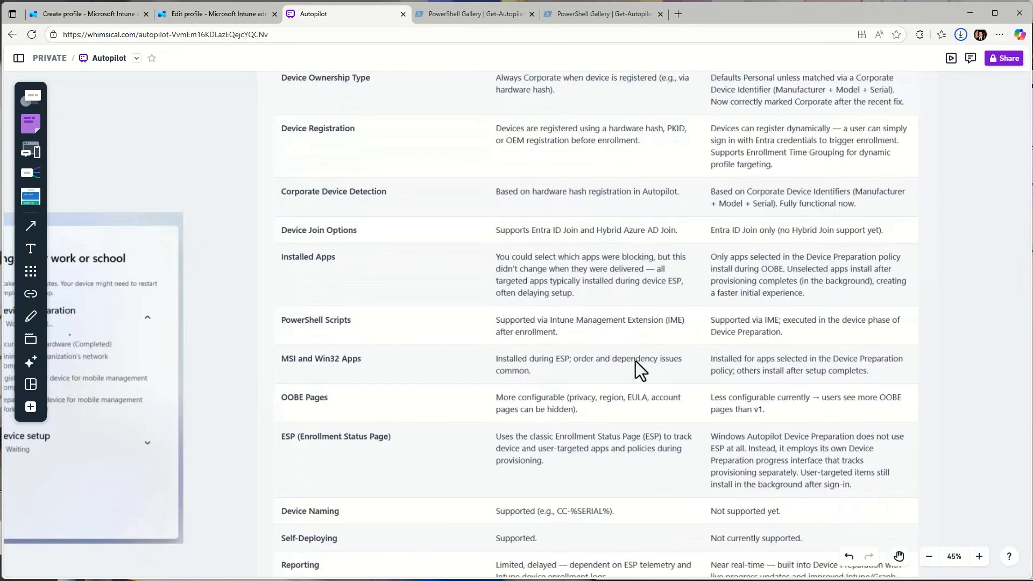
pyautogui.scroll(-1, 635, 361)
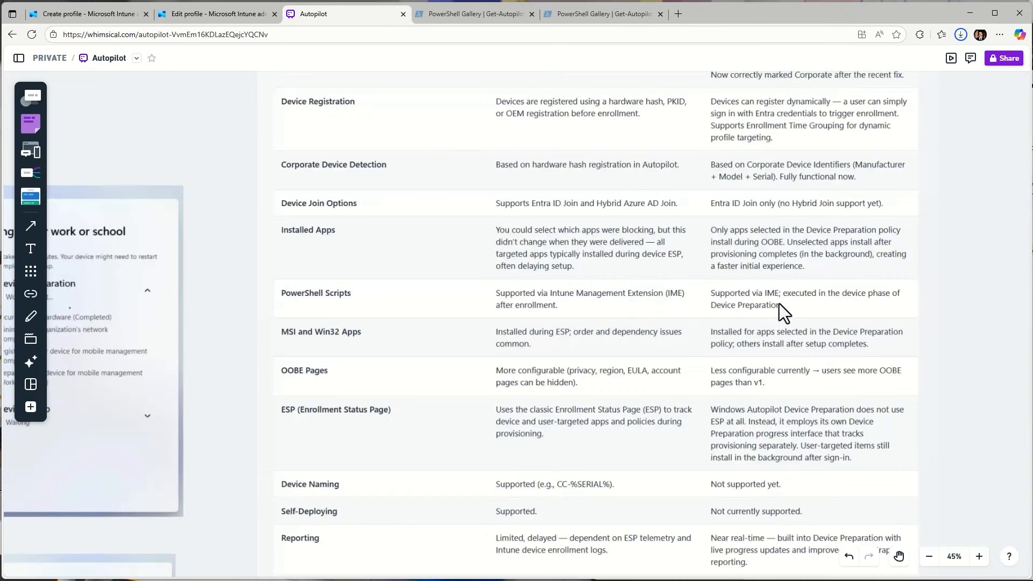
pyautogui.scroll(-2, 586, 360)
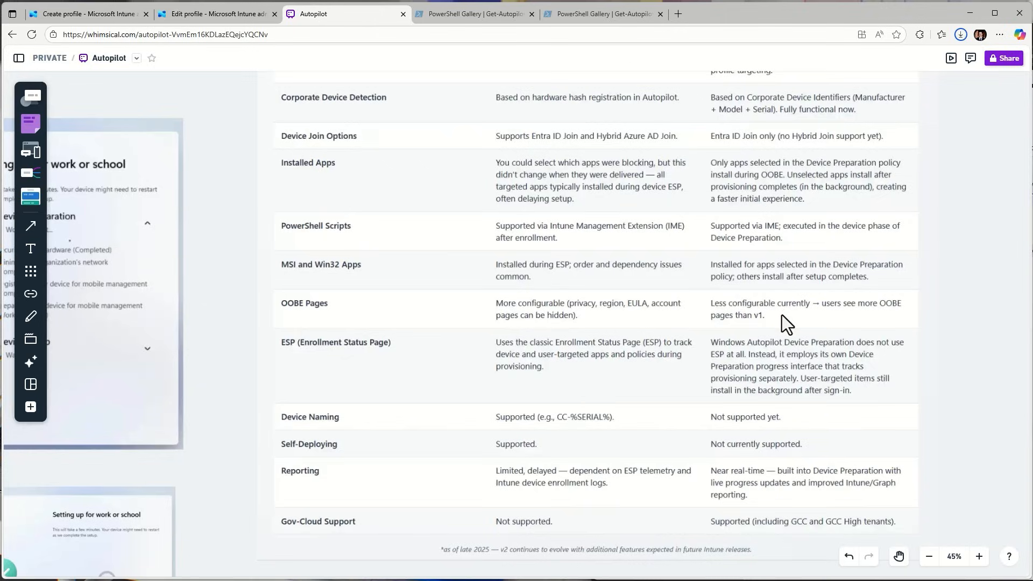
pyautogui.scroll(-1, 782, 317)
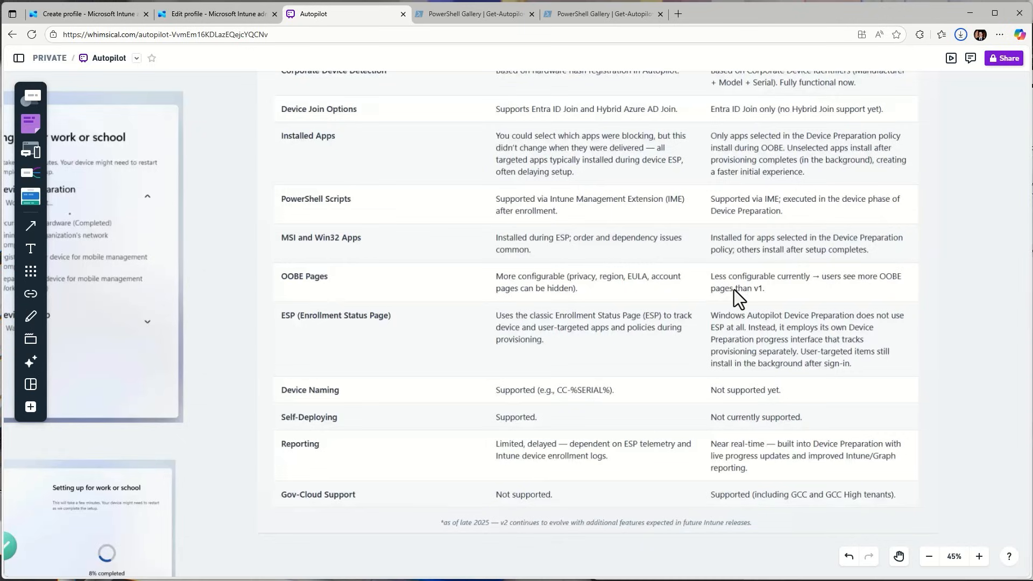
# Examine the comparison table's rows on the Enrollment Status Page, device naming, self-deploying and reporting
pyautogui.scroll(3, 734, 289)
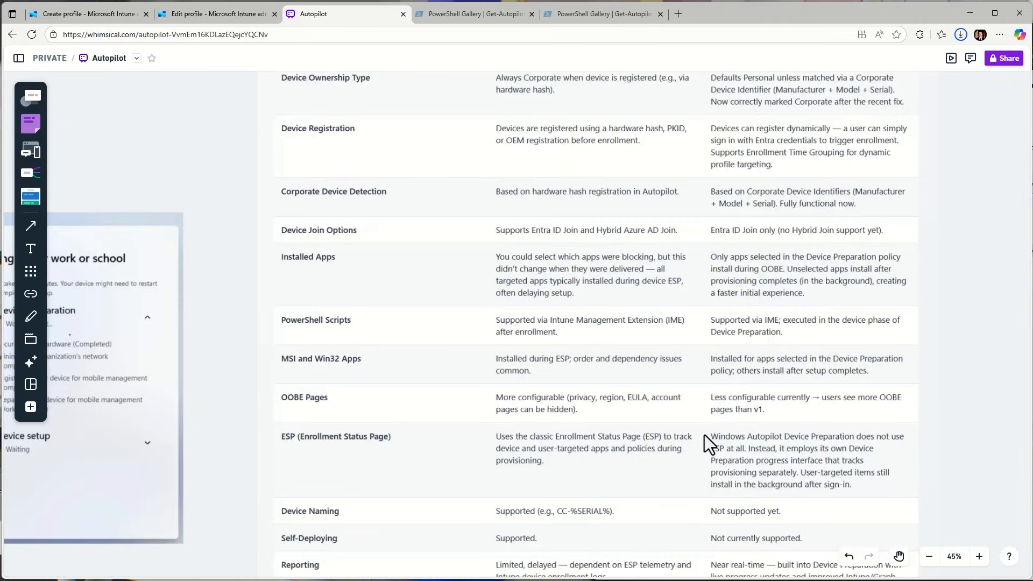
pyautogui.scroll(-3, 705, 435)
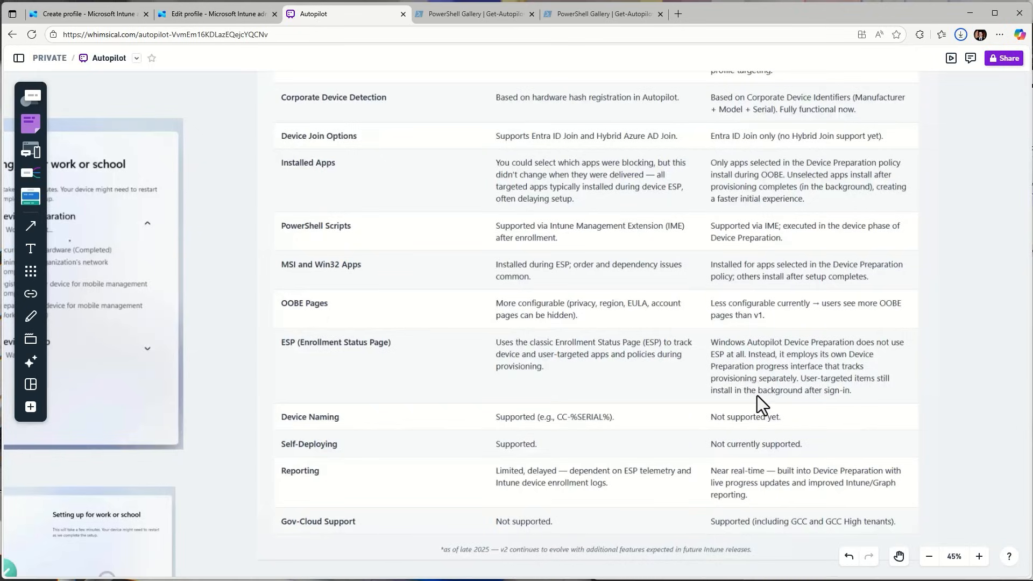
pyautogui.scroll(-1, 775, 390)
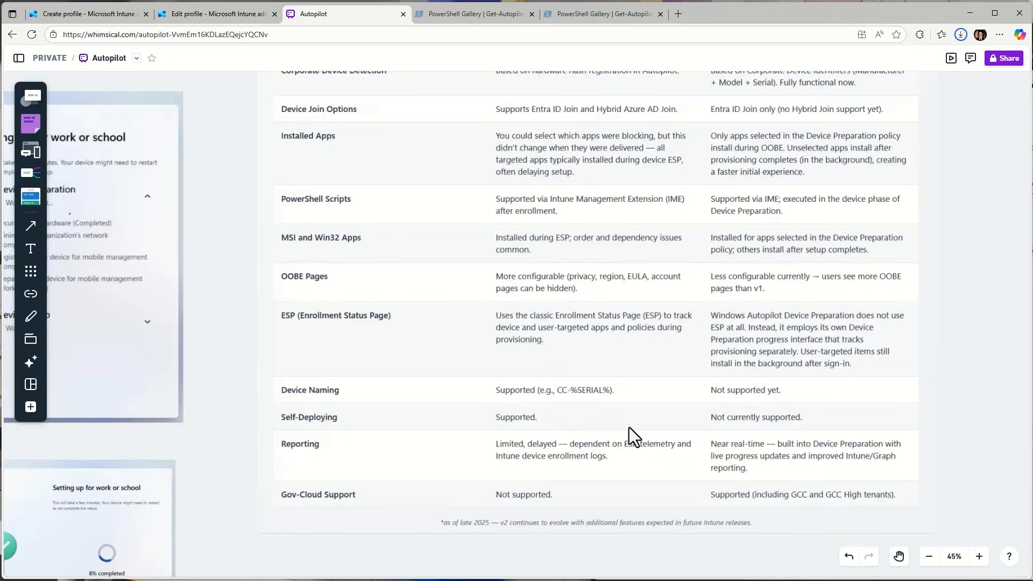
pyautogui.scroll(1, 605, 409)
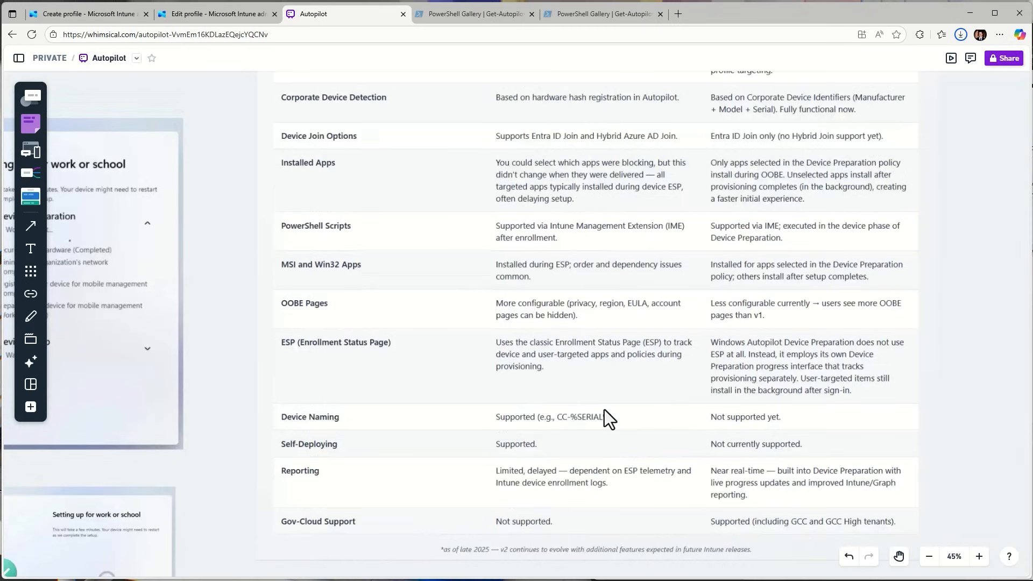
pyautogui.scroll(3, 605, 417)
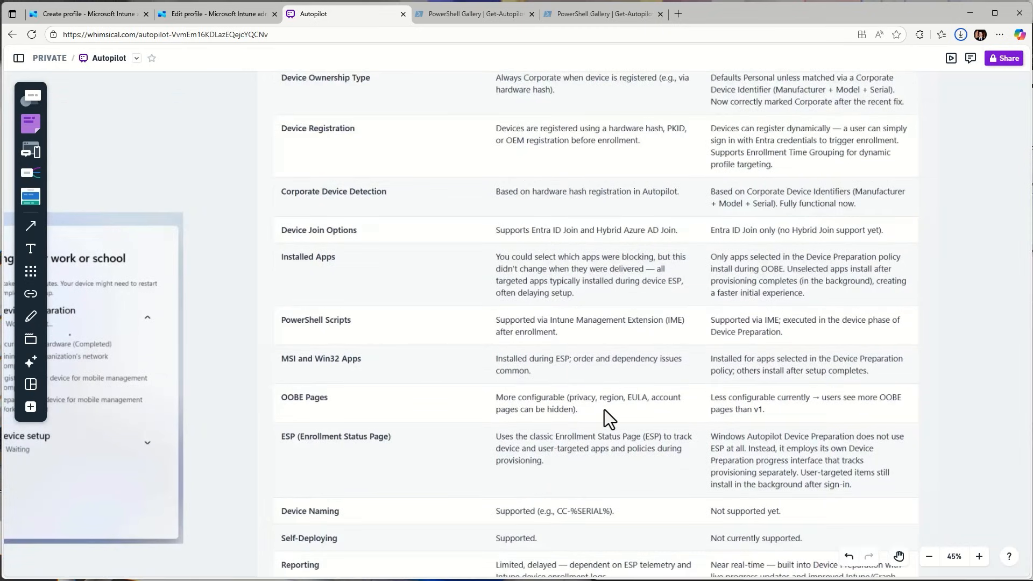
pyautogui.scroll(2, 605, 409)
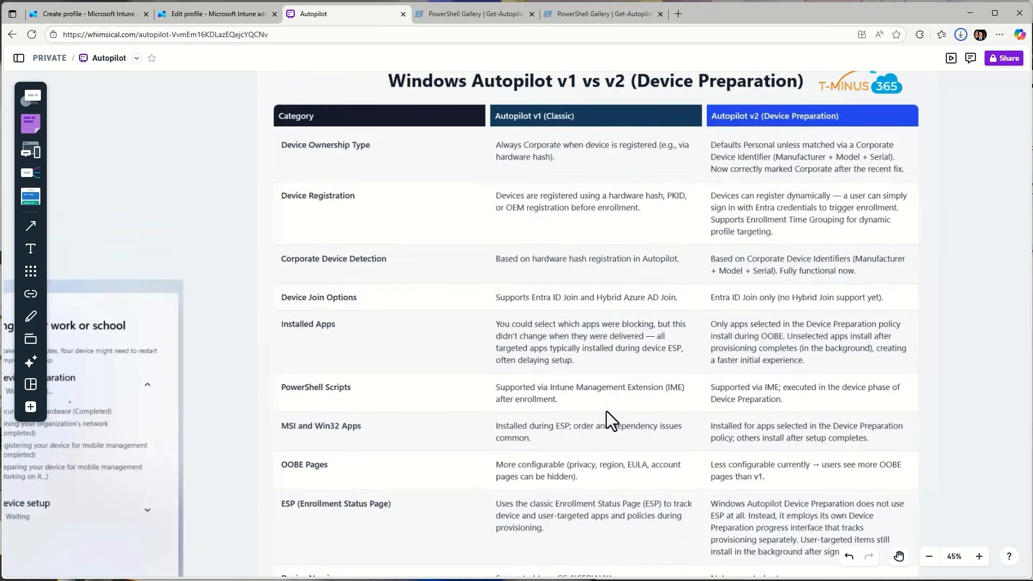
pyautogui.scroll(-7, 622, 406)
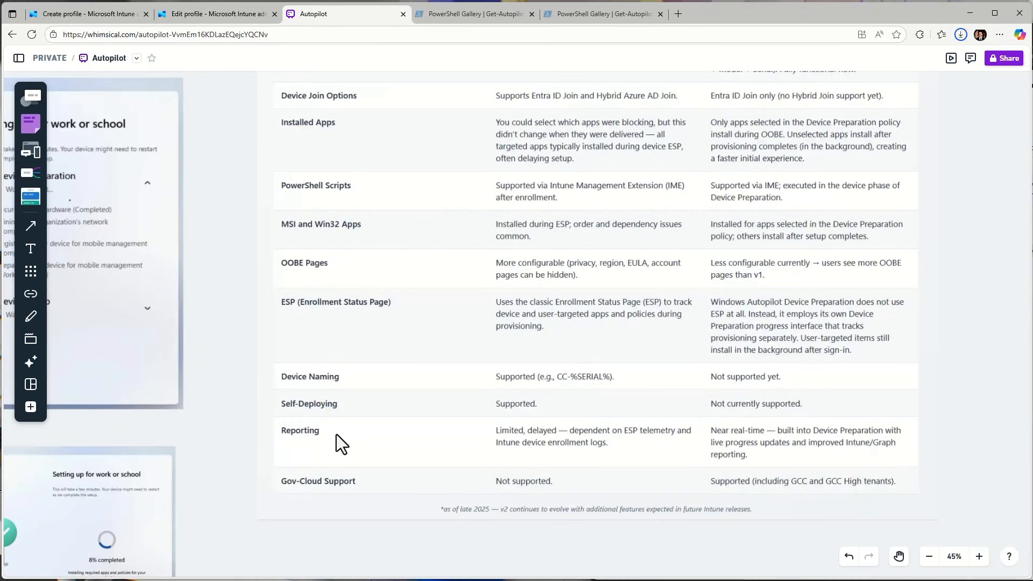
# Look up the Get-AutopilotDiagnostics script and its community version, Get-AutopilotDiagnosticsCommunity, with its install command in the PowerShell Gallery
pyautogui.click(479, 13)
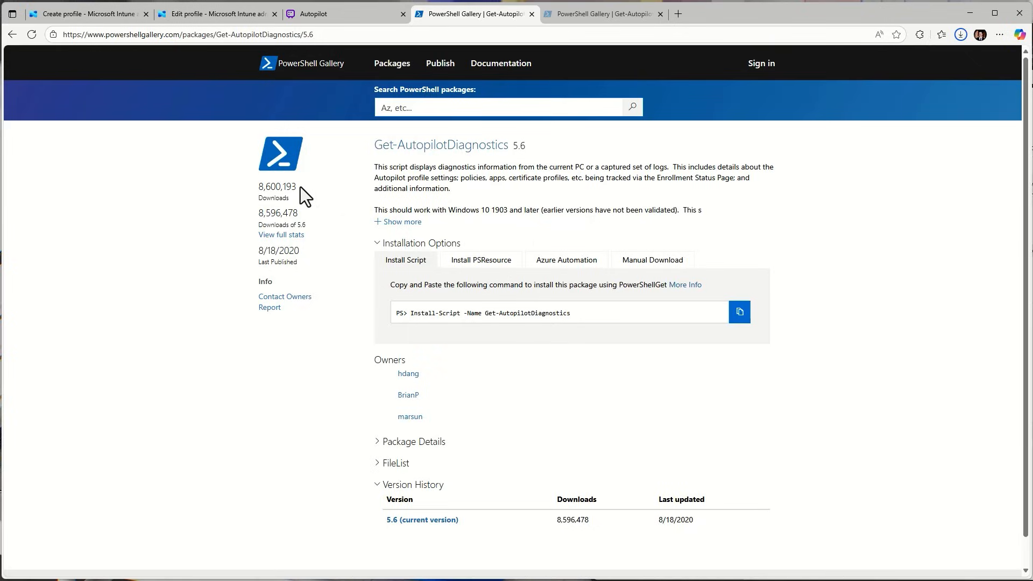
pyautogui.moveTo(300, 186); pyautogui.dragTo(258, 187)
pyautogui.click(294, 341)
pyautogui.click(570, 14)
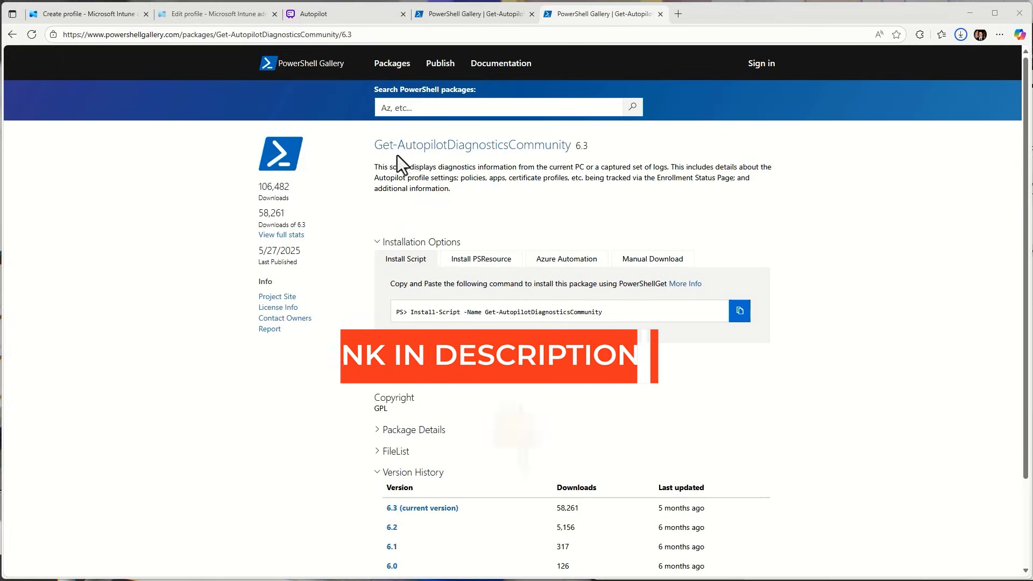
pyautogui.moveTo(375, 145); pyautogui.dragTo(606, 138)
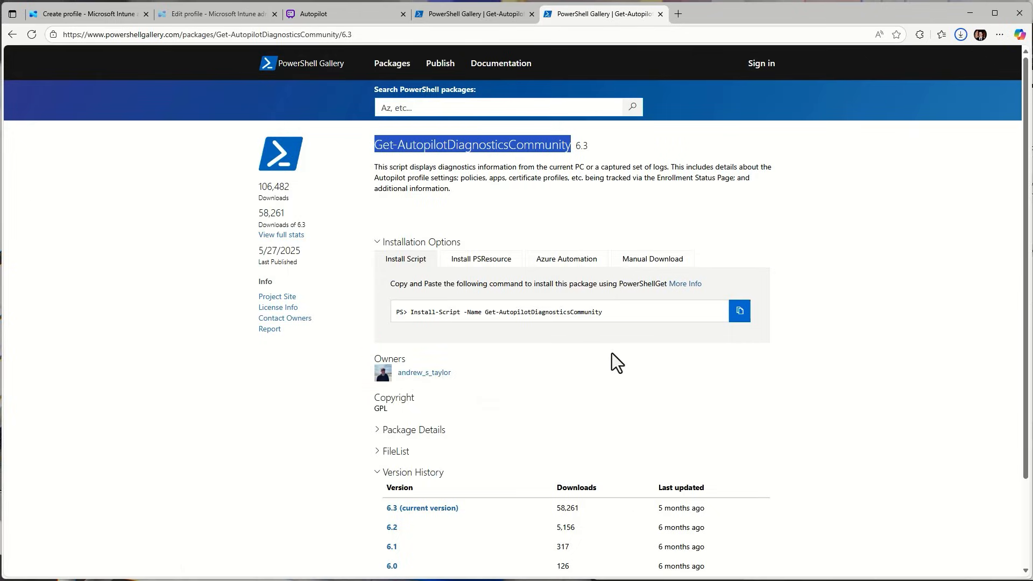
pyautogui.moveTo(617, 310); pyautogui.dragTo(487, 308)
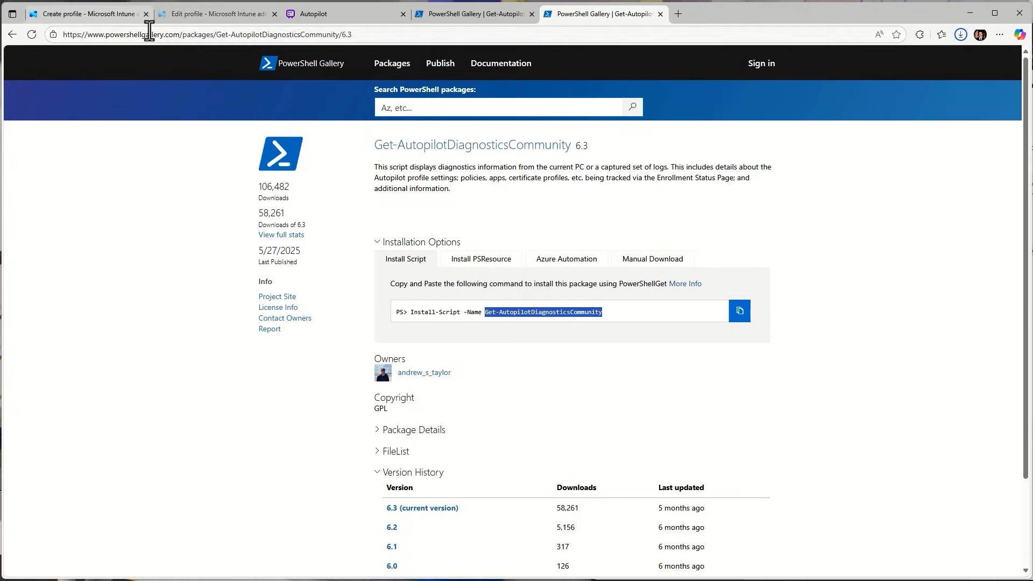
# Switch to the Intune admin center and view the Windows Autopilot deployment status report among the device monitoring reports
pyautogui.click(129, 22)
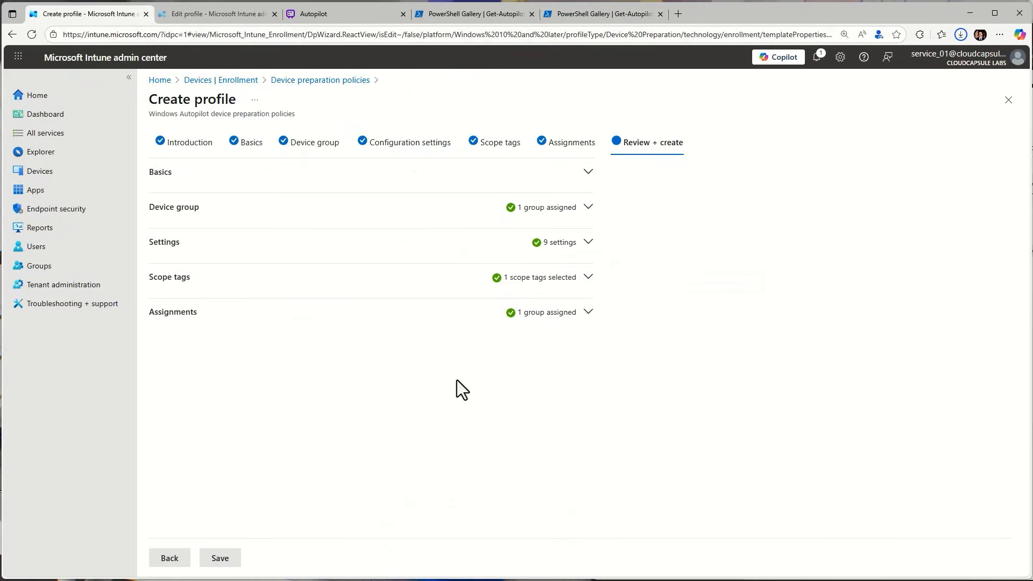
pyautogui.click(89, 171)
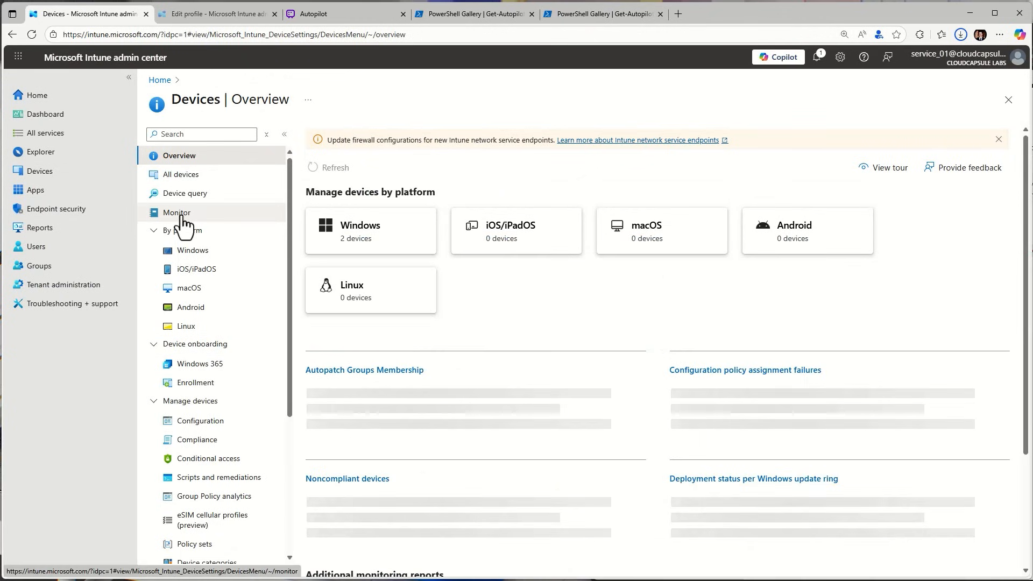
pyautogui.click(177, 213)
pyautogui.scroll(-1, 565, 501)
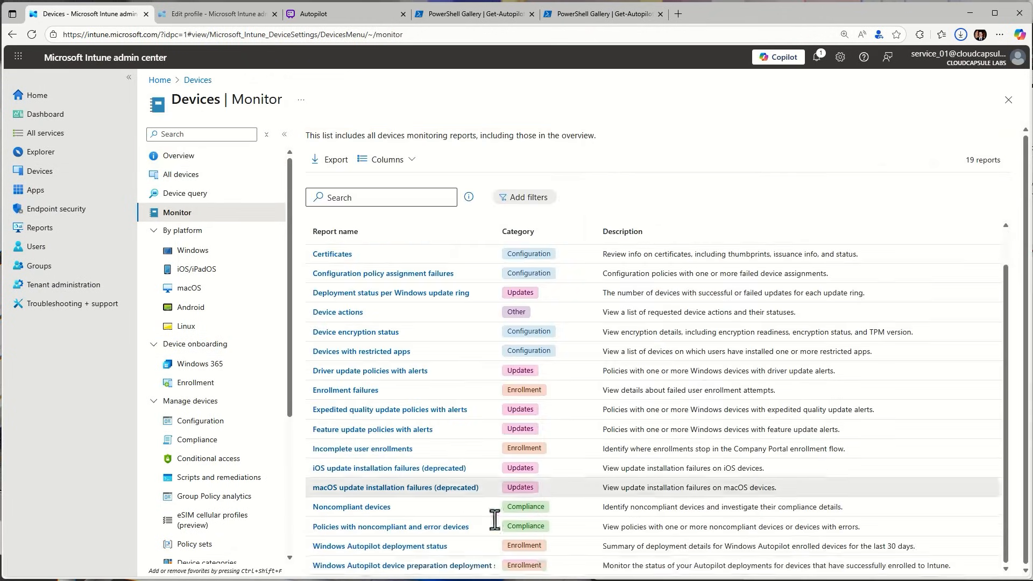
pyautogui.click(415, 548)
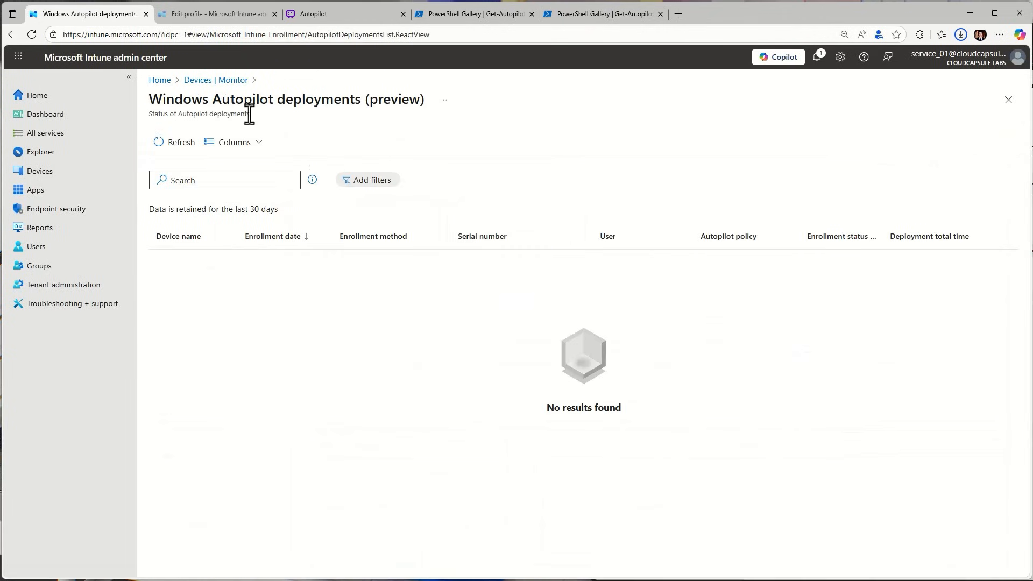
pyautogui.moveTo(369, 99); pyautogui.dragTo(429, 120)
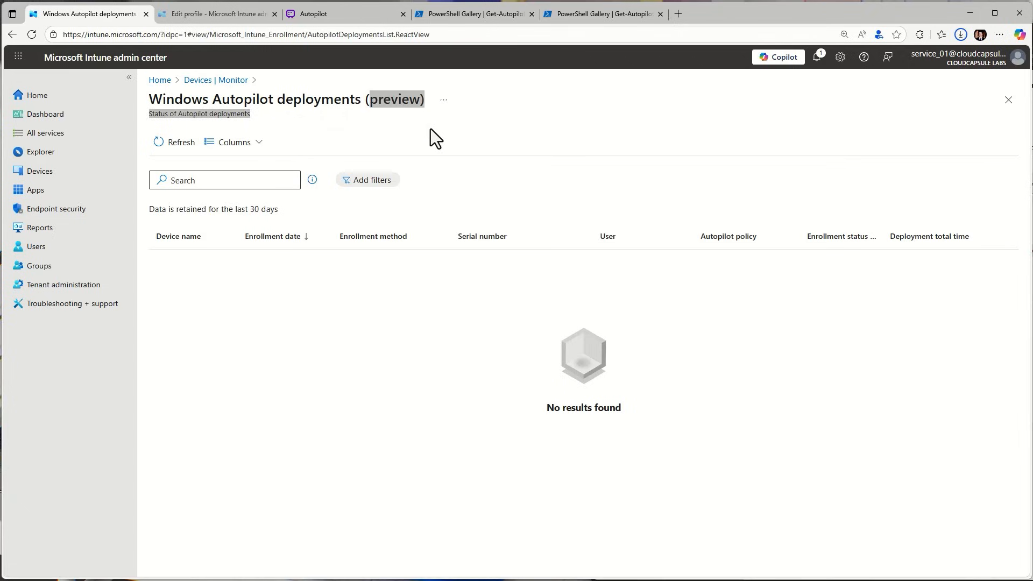
pyautogui.click(402, 109)
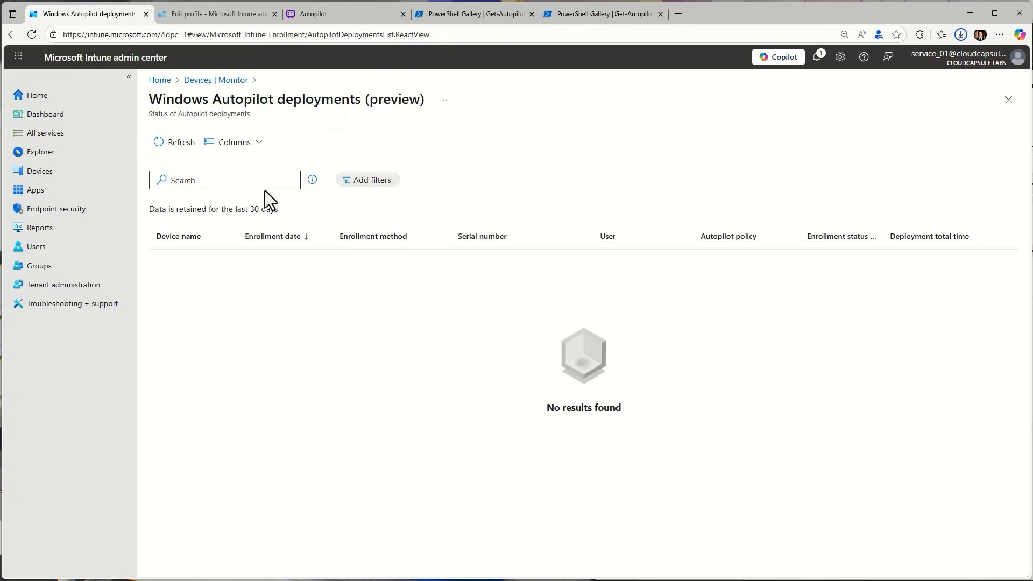
# View the Windows Autopilot device preparation deployment status report and inspect the listed device's deployment details, including its apps and scripts
pyautogui.click(210, 82)
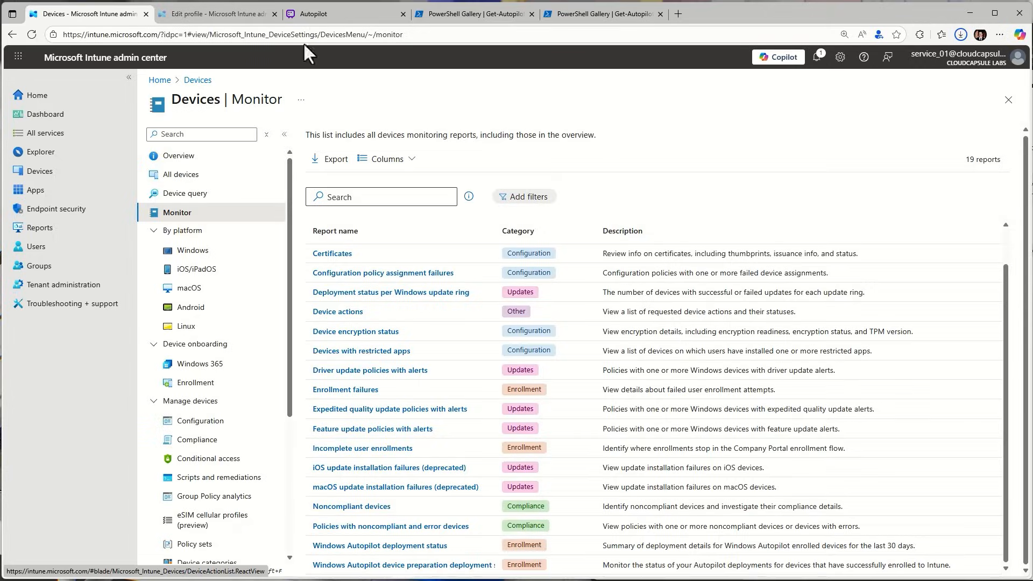
pyautogui.click(422, 566)
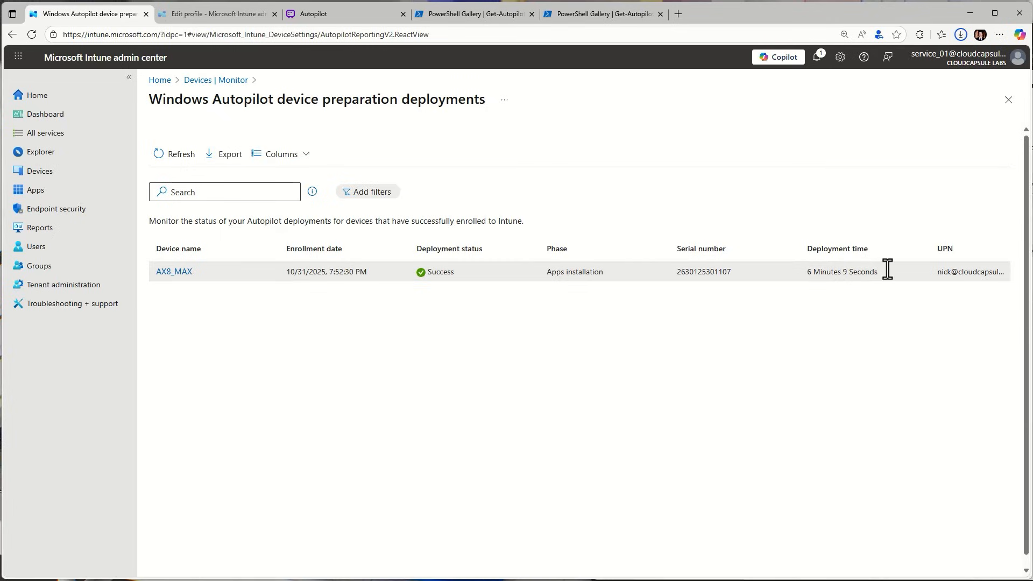
pyautogui.click(181, 276)
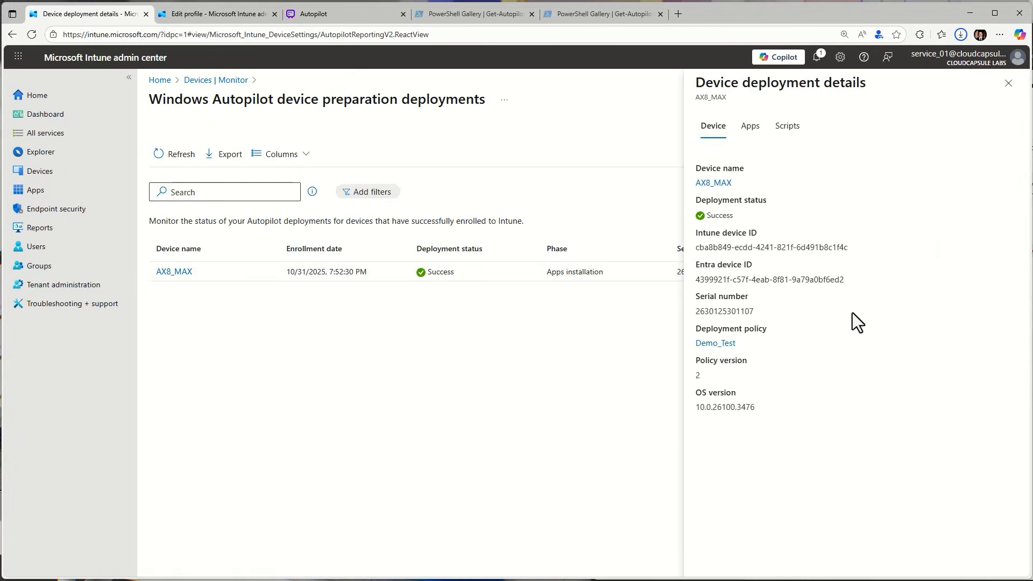
pyautogui.click(749, 130)
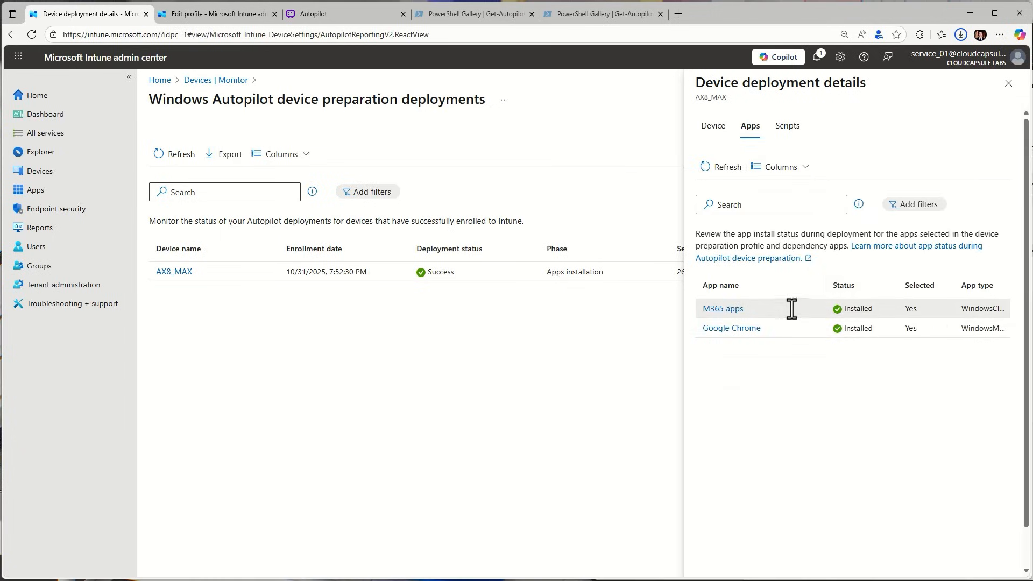
pyautogui.click(788, 129)
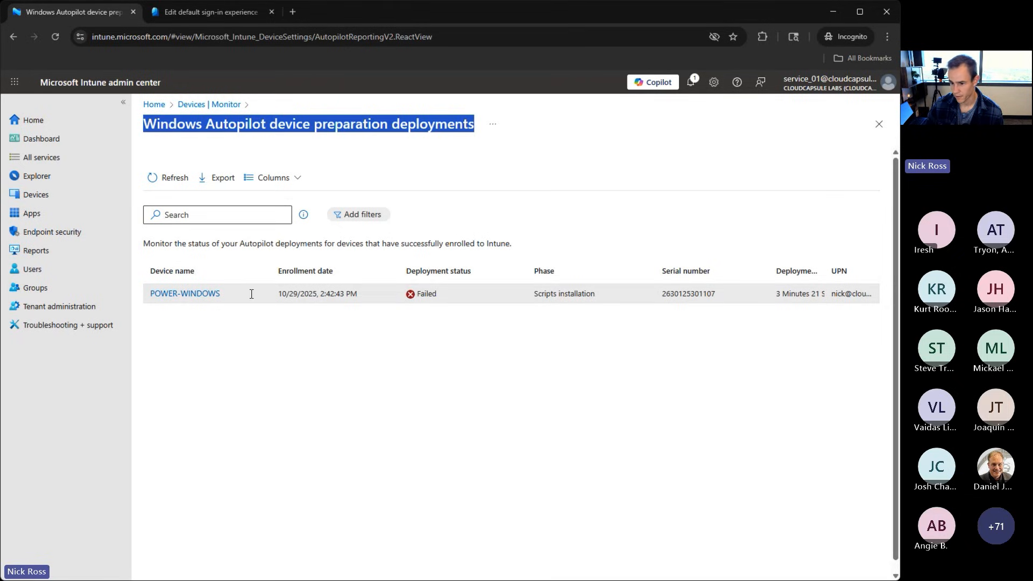
pyautogui.click(169, 295)
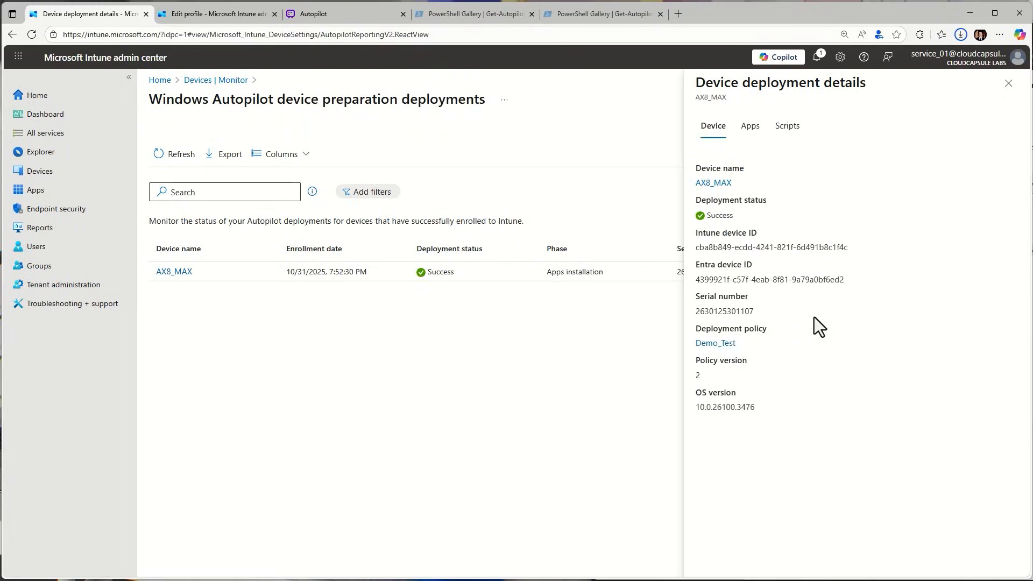
pyautogui.click(794, 129)
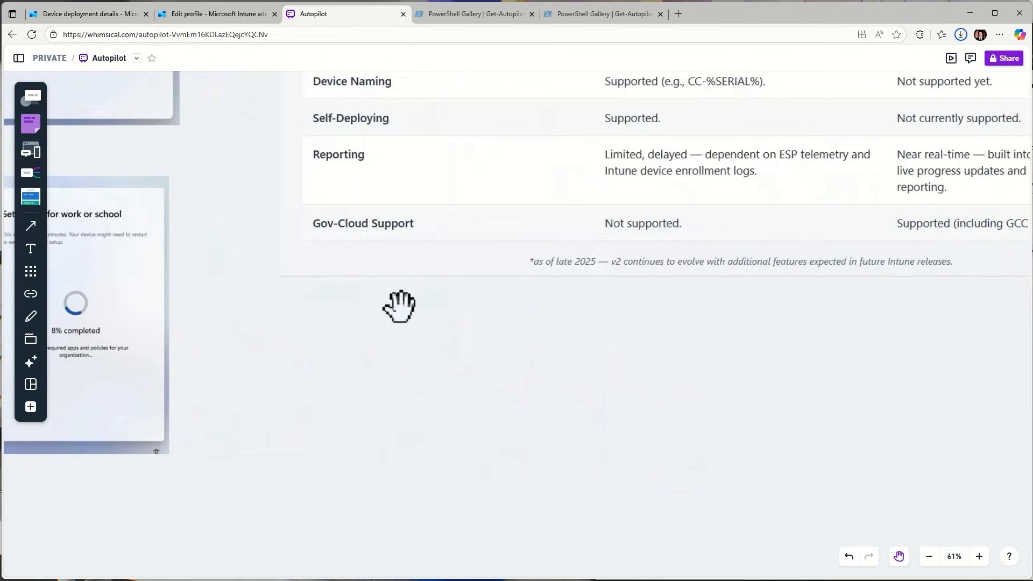
# Switch to the Autopilot board in Whimsical and compare Gov-Cloud Support for v1 and v2 in the comparison table
pyautogui.moveTo(420, 311); pyautogui.dragTo(372, 423)
pyautogui.moveTo(506, 400); pyautogui.dragTo(384, 441)
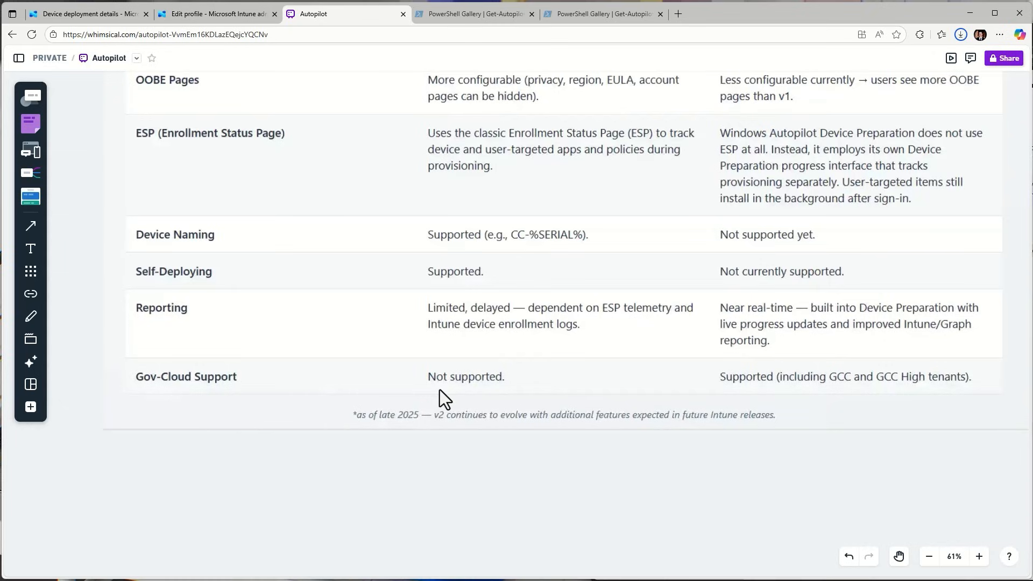
pyautogui.scroll(-3, 546, 405)
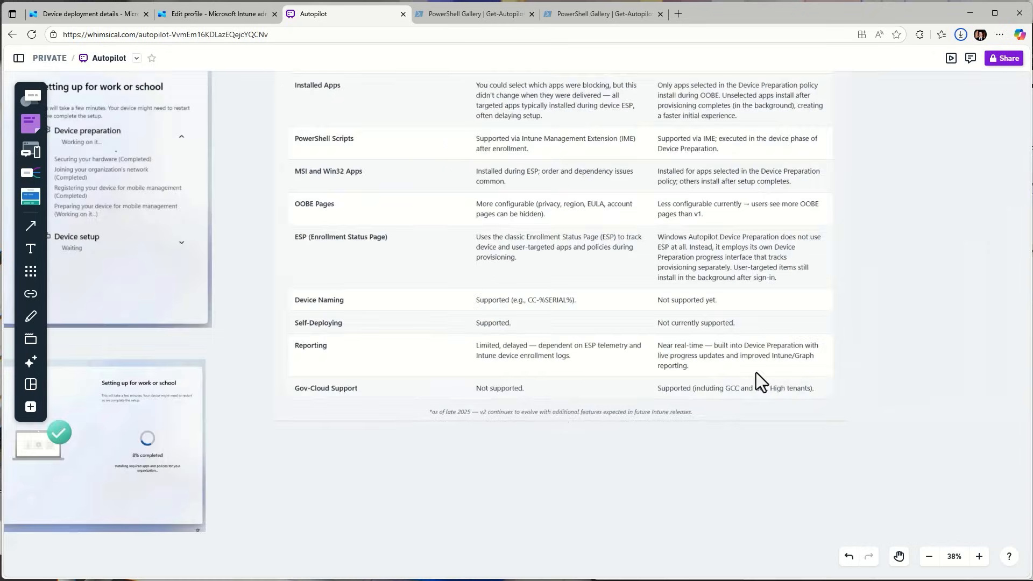
pyautogui.scroll(4, 778, 390)
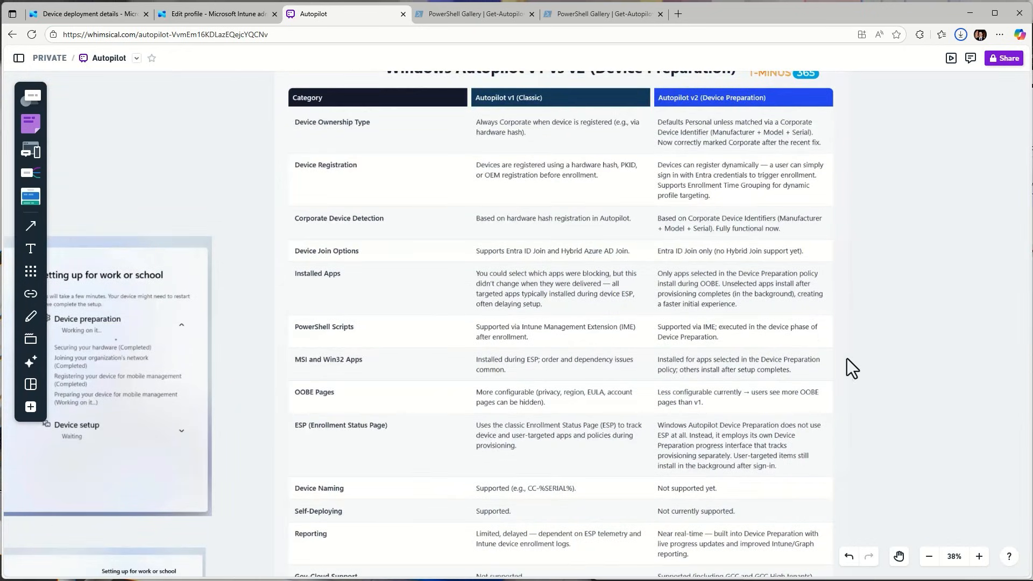
# Bring the two side-by-side "Setting up for work or school" screenshots on the Autopilot board into view to compare them
pyautogui.press('s')
pyautogui.click(871, 320)
pyautogui.click(898, 418)
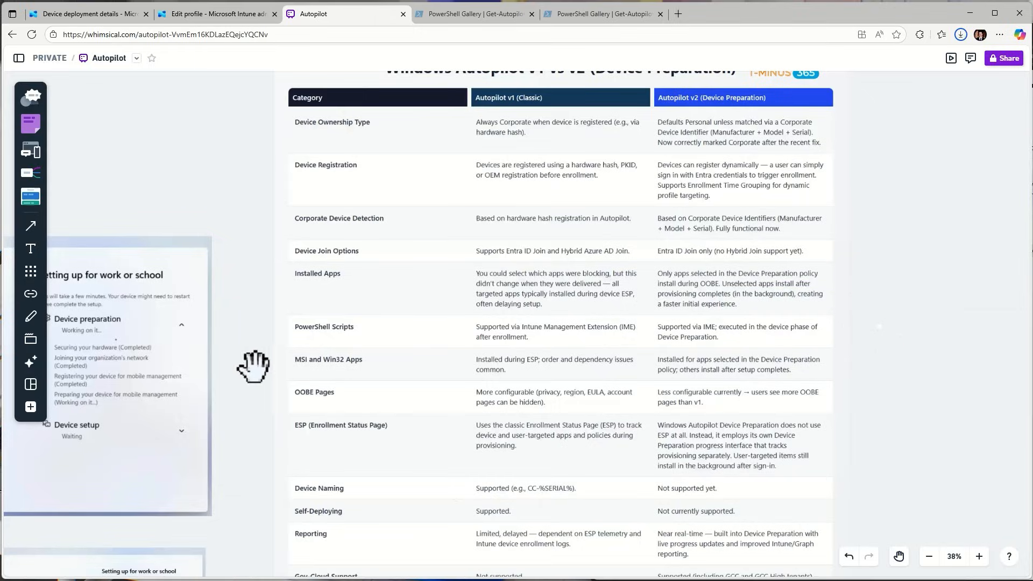
pyautogui.moveTo(244, 357); pyautogui.dragTo(763, 76)
pyautogui.scroll(5, 480, 390)
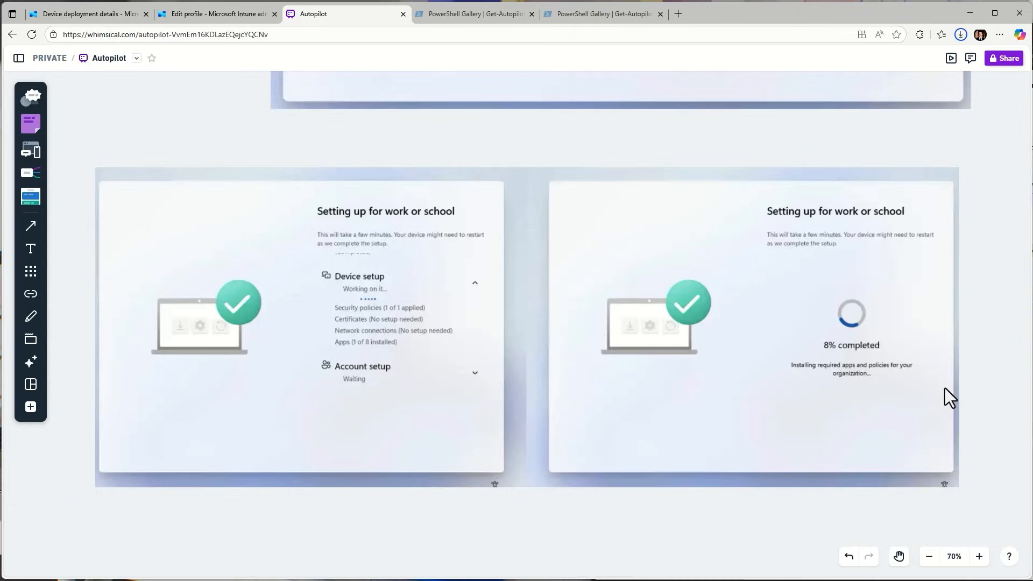
pyautogui.scroll(1, 936, 385)
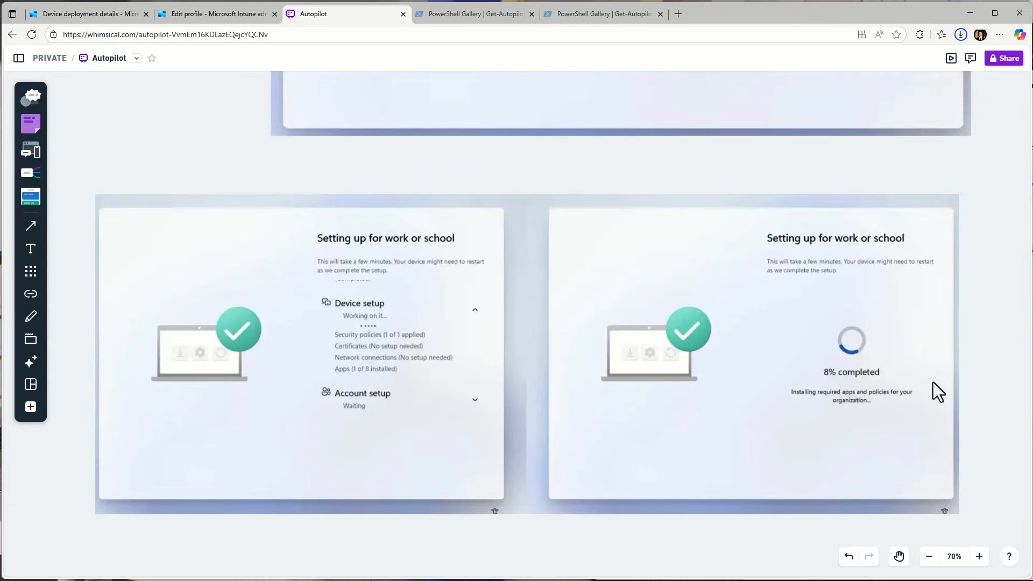